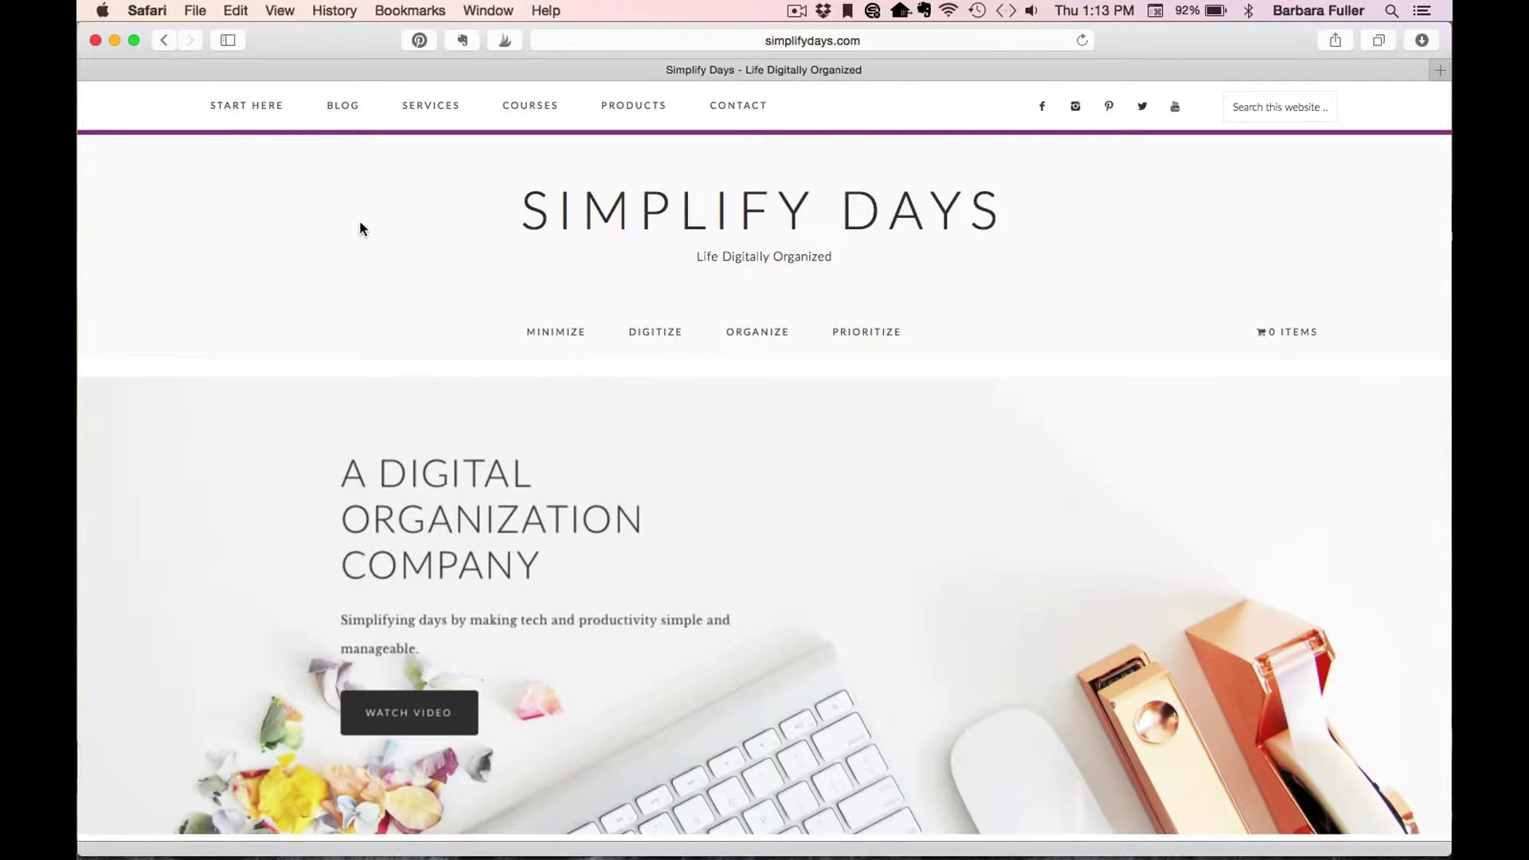
Go from Products through Free Digital Templates for Evernote to the Packing List Template page.
left_click(642, 108)
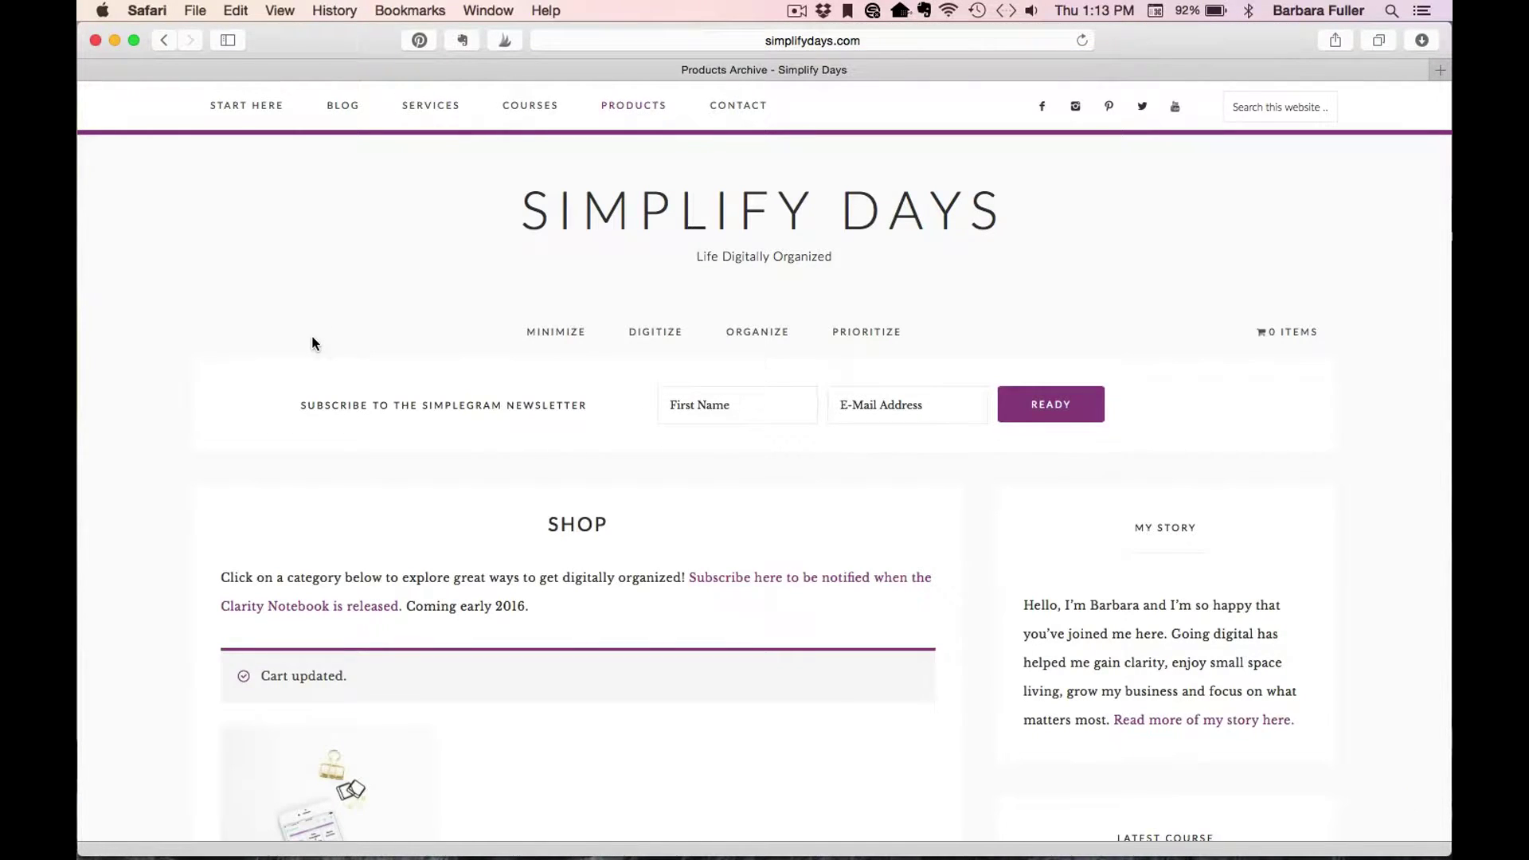
scroll(252, 327, "down", 5)
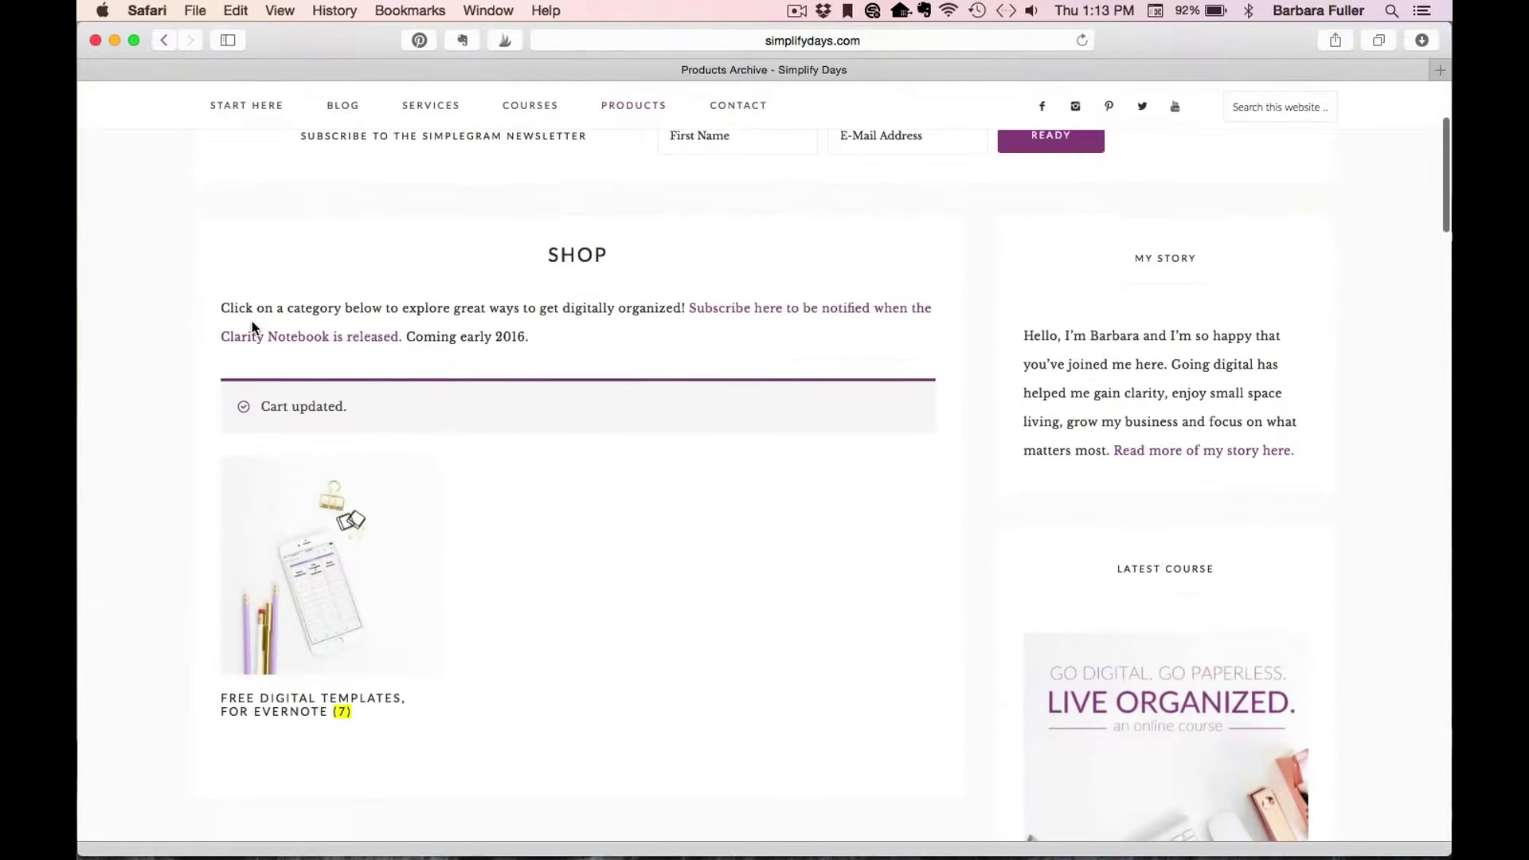
left_click(353, 494)
scroll(166, 432, "down", 8)
scroll(165, 431, "down", 3)
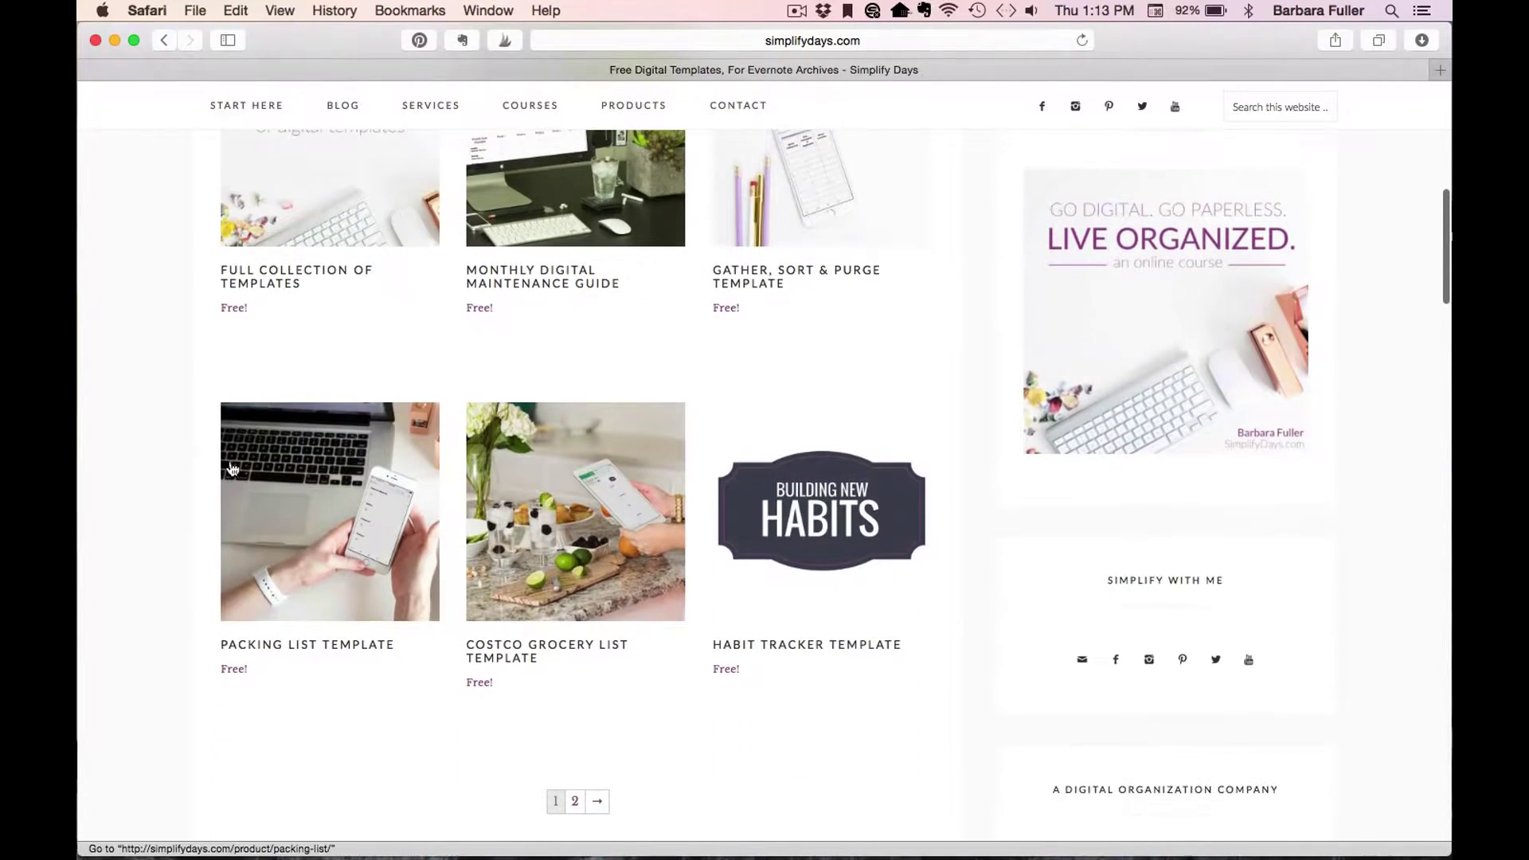
left_click(353, 490)
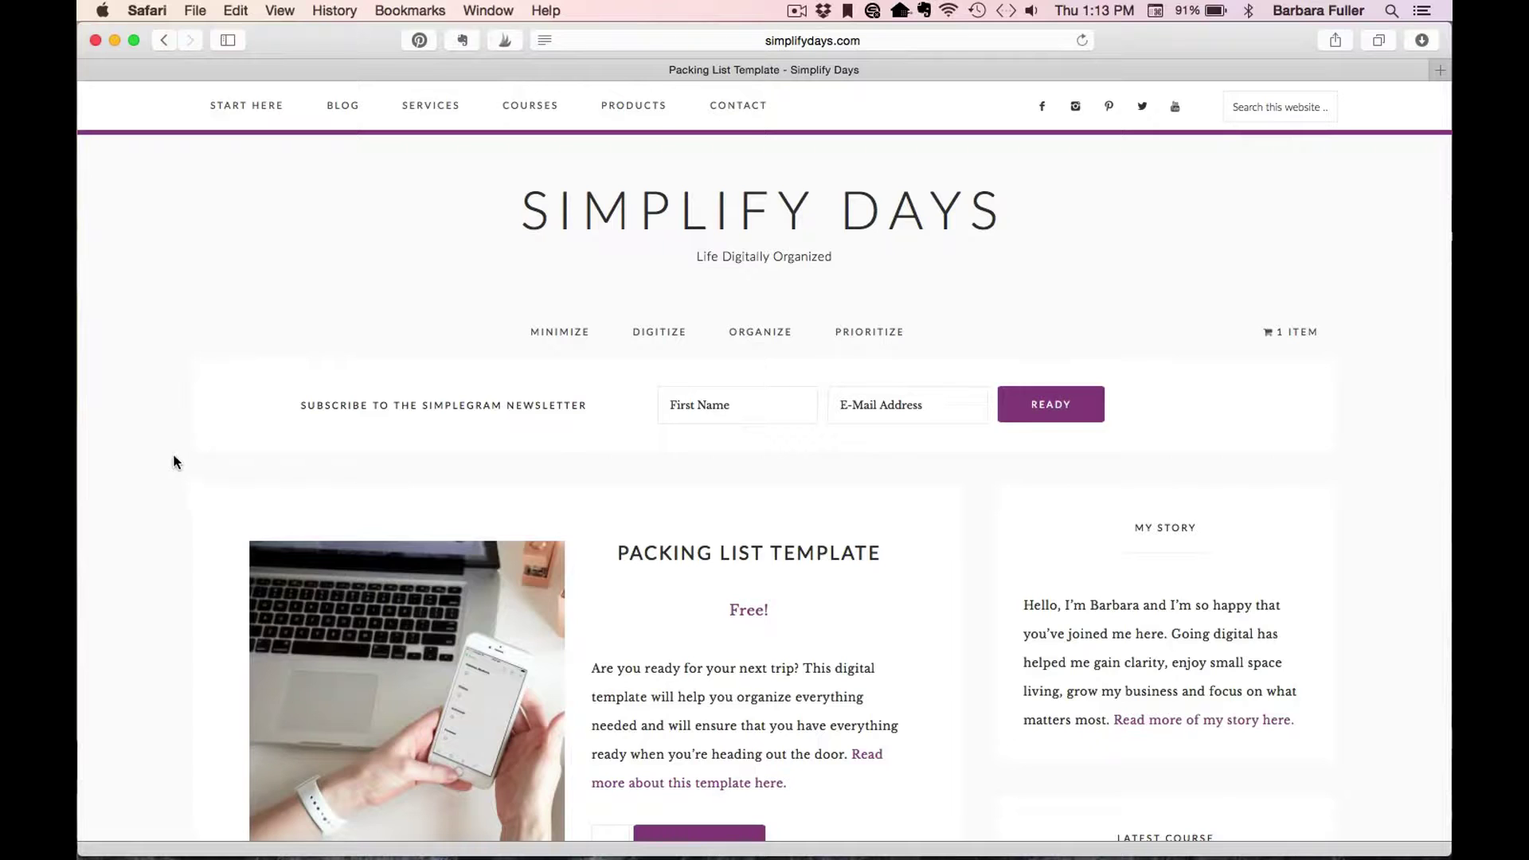
scroll(174, 443, "down", 5)
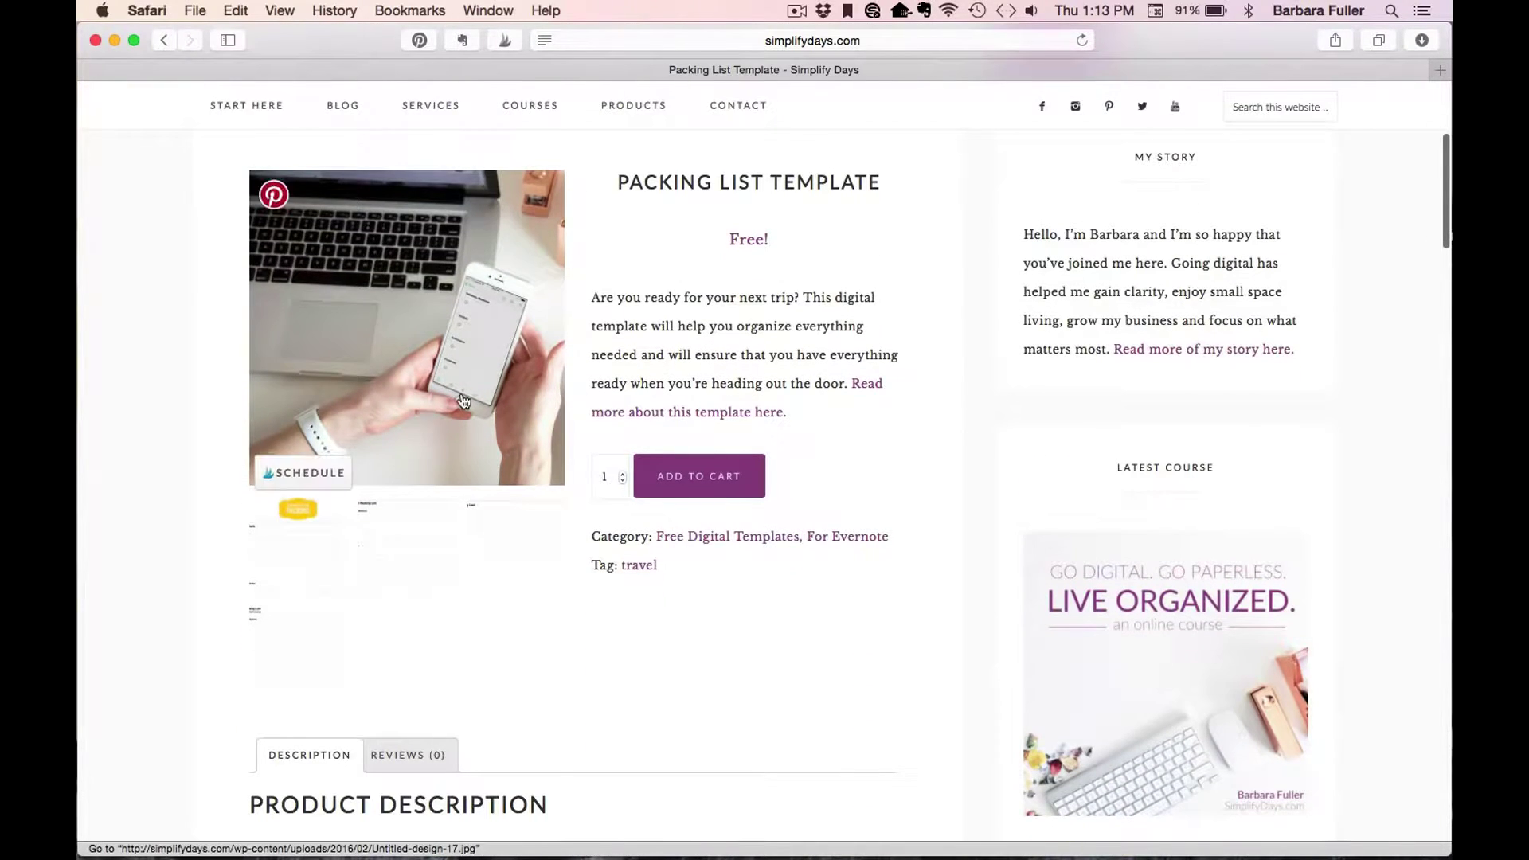
Browse the template's enlarged preview images to the last one, then close the lightbox.
left_click(299, 521)
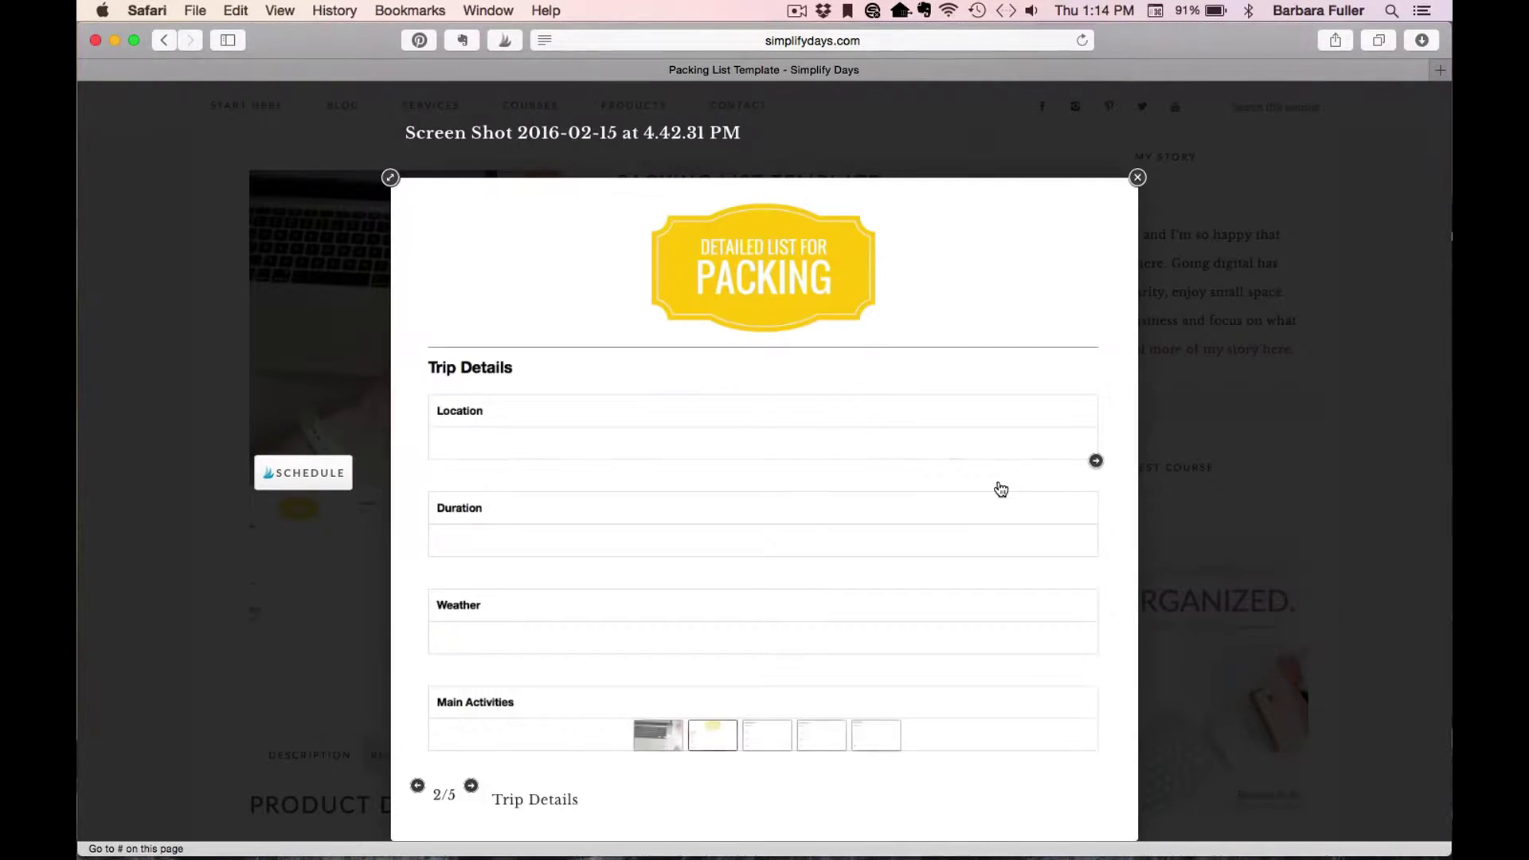
left_click(1095, 461)
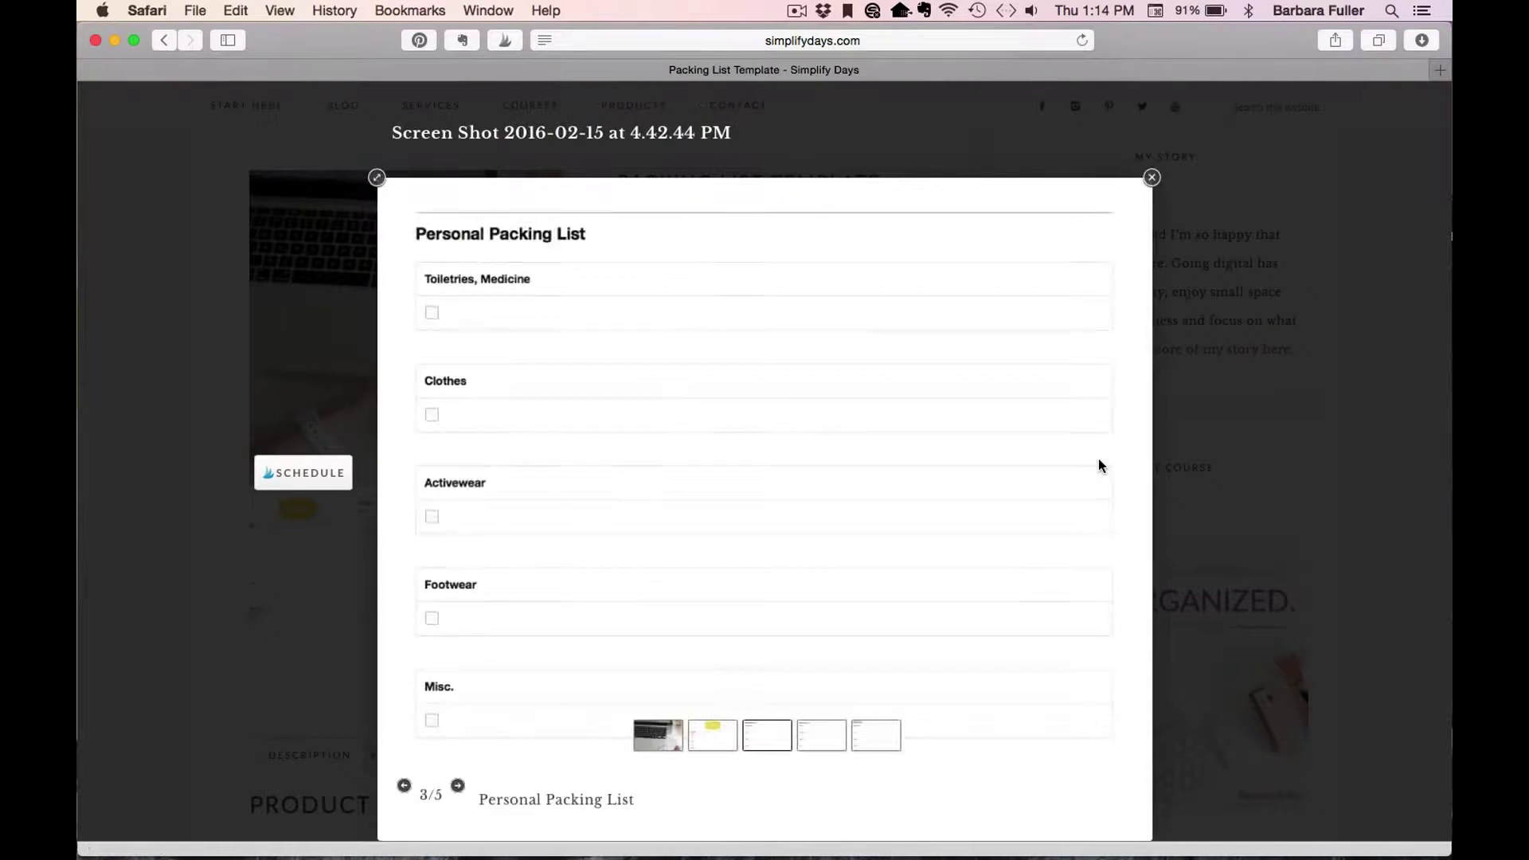
left_click(1109, 458)
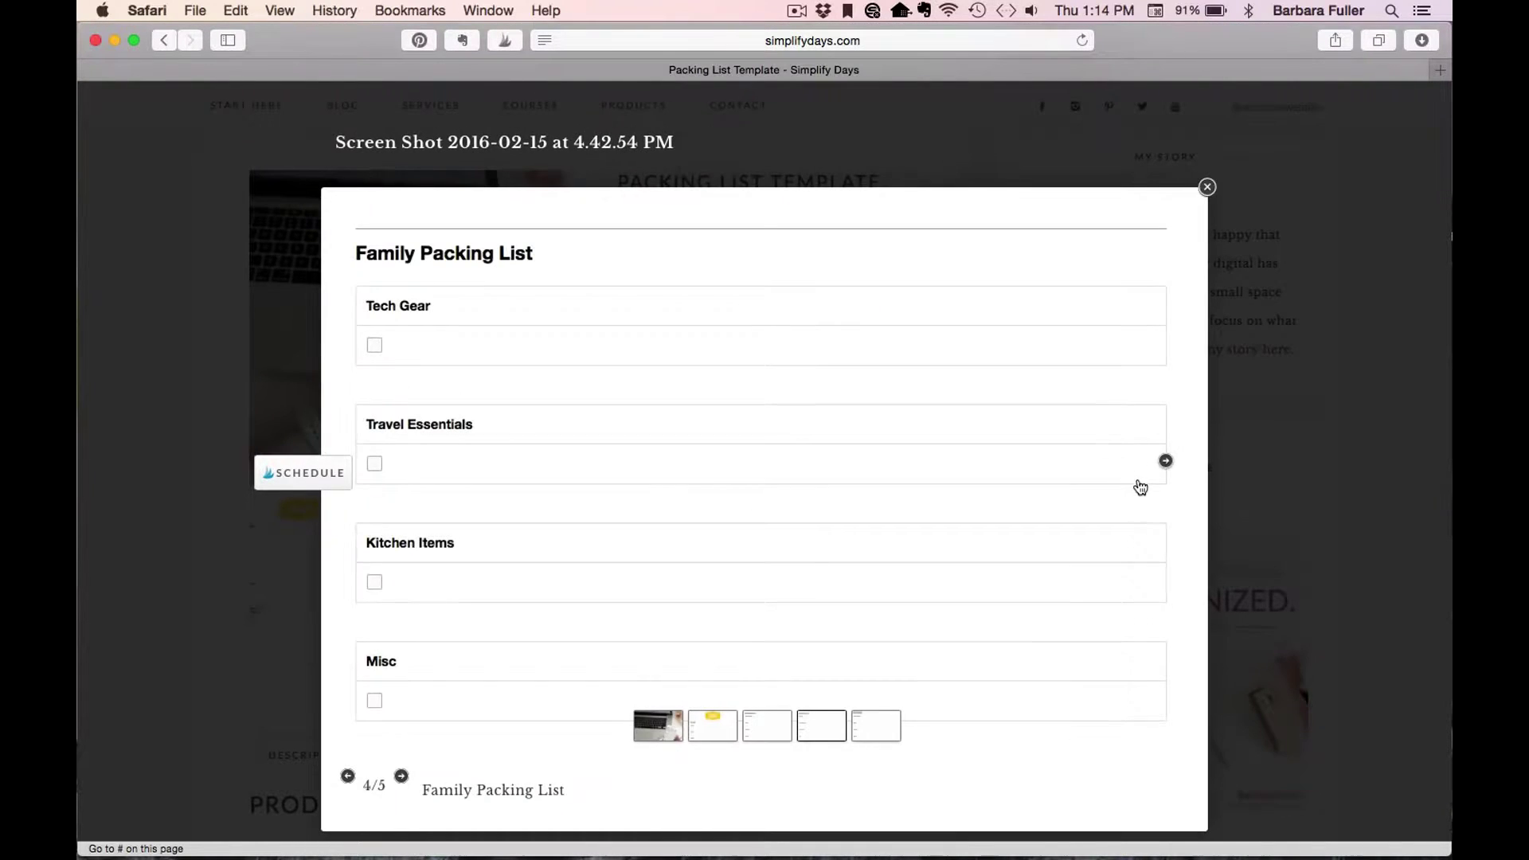
left_click(1165, 461)
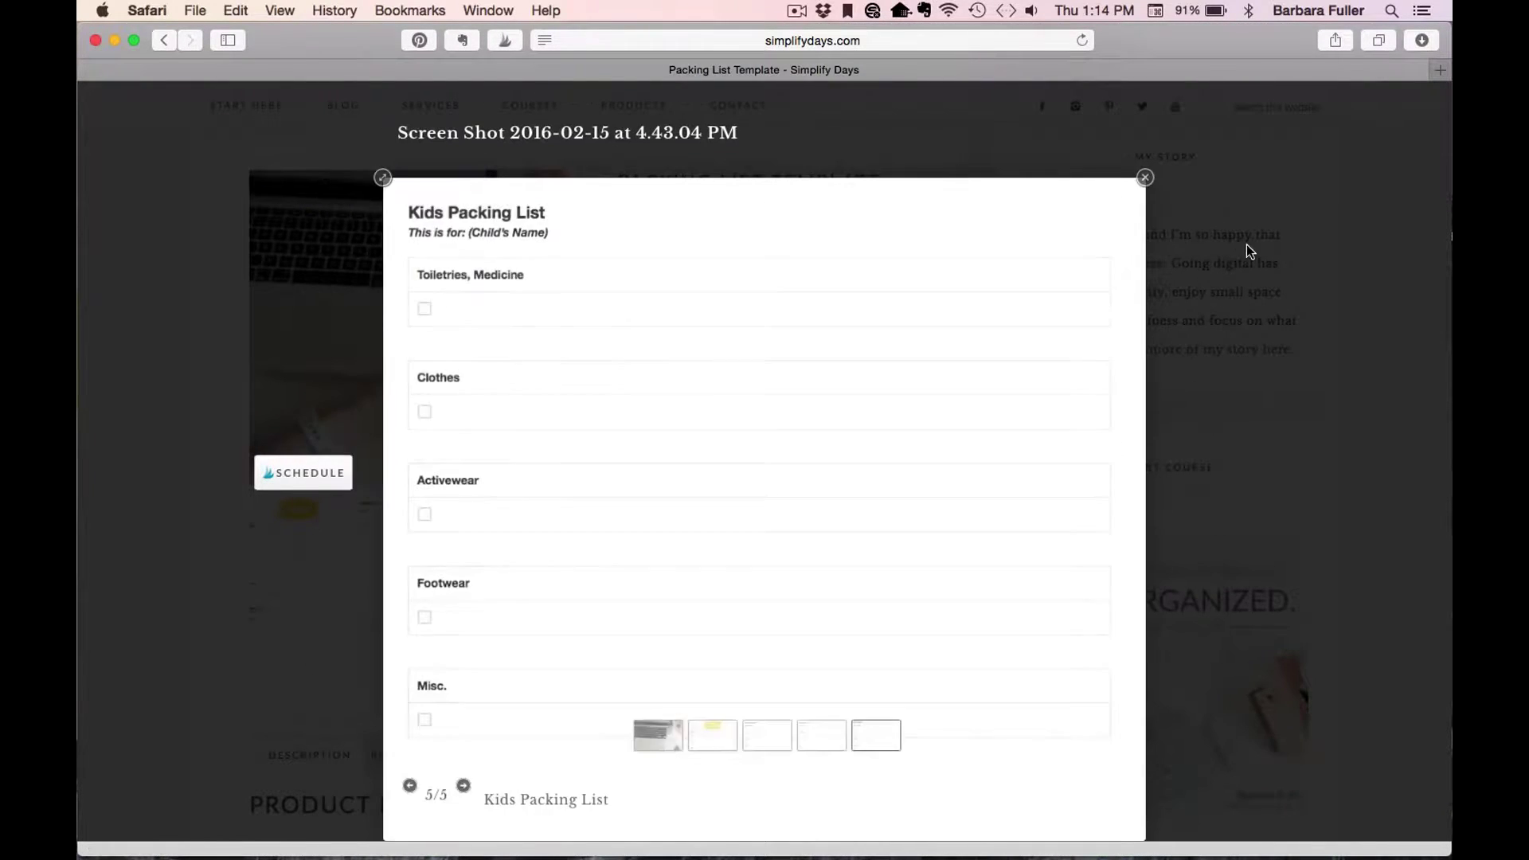
left_click(1144, 178)
scroll(820, 390, "up", 1)
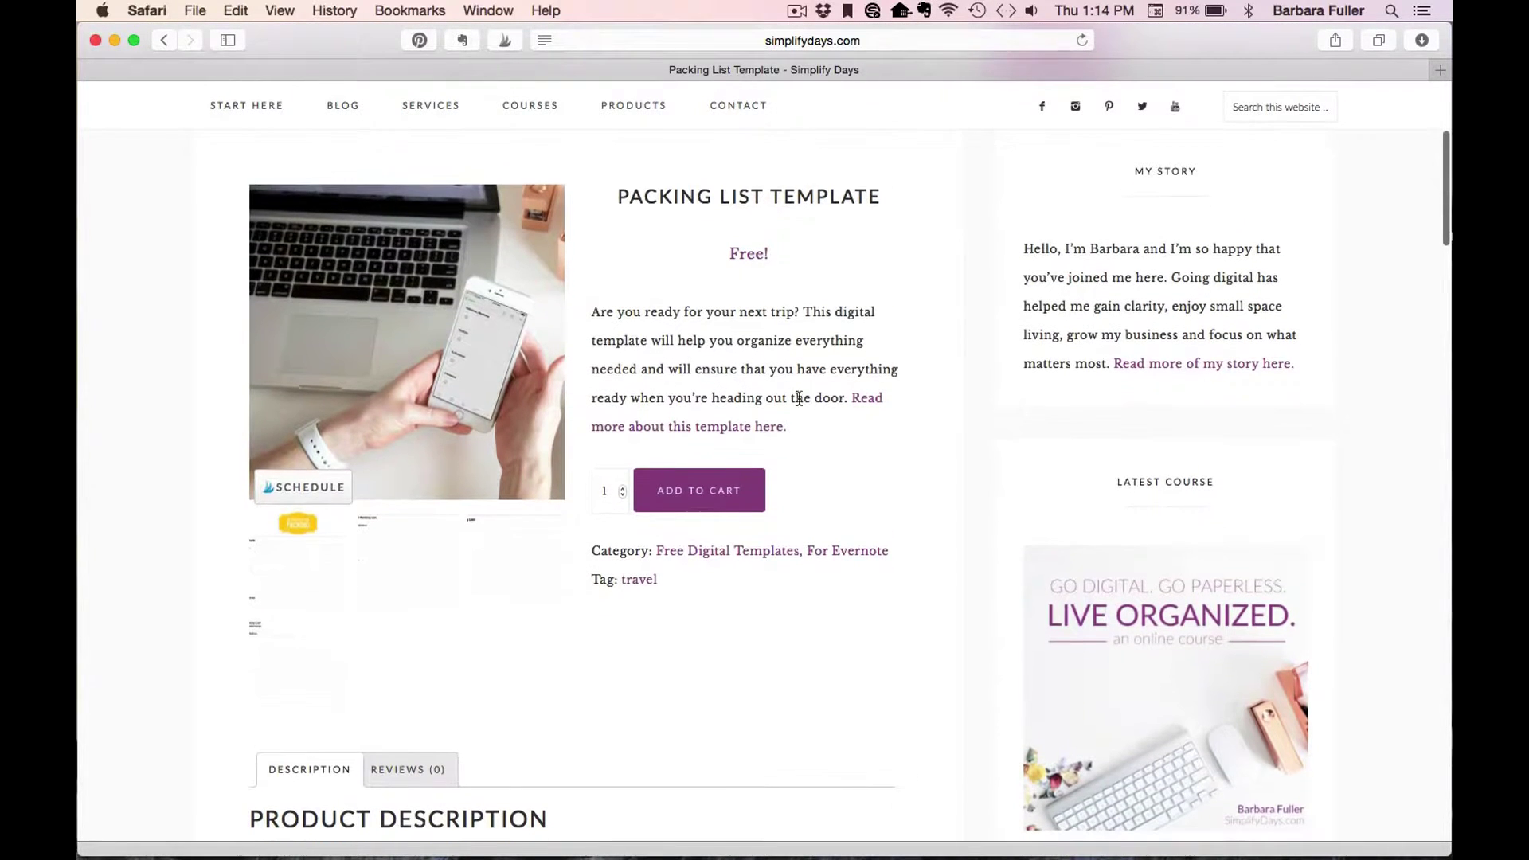
Add the Packing List Template to the cart, view the cart, and proceed to checkout's Billing Details.
left_click(714, 488)
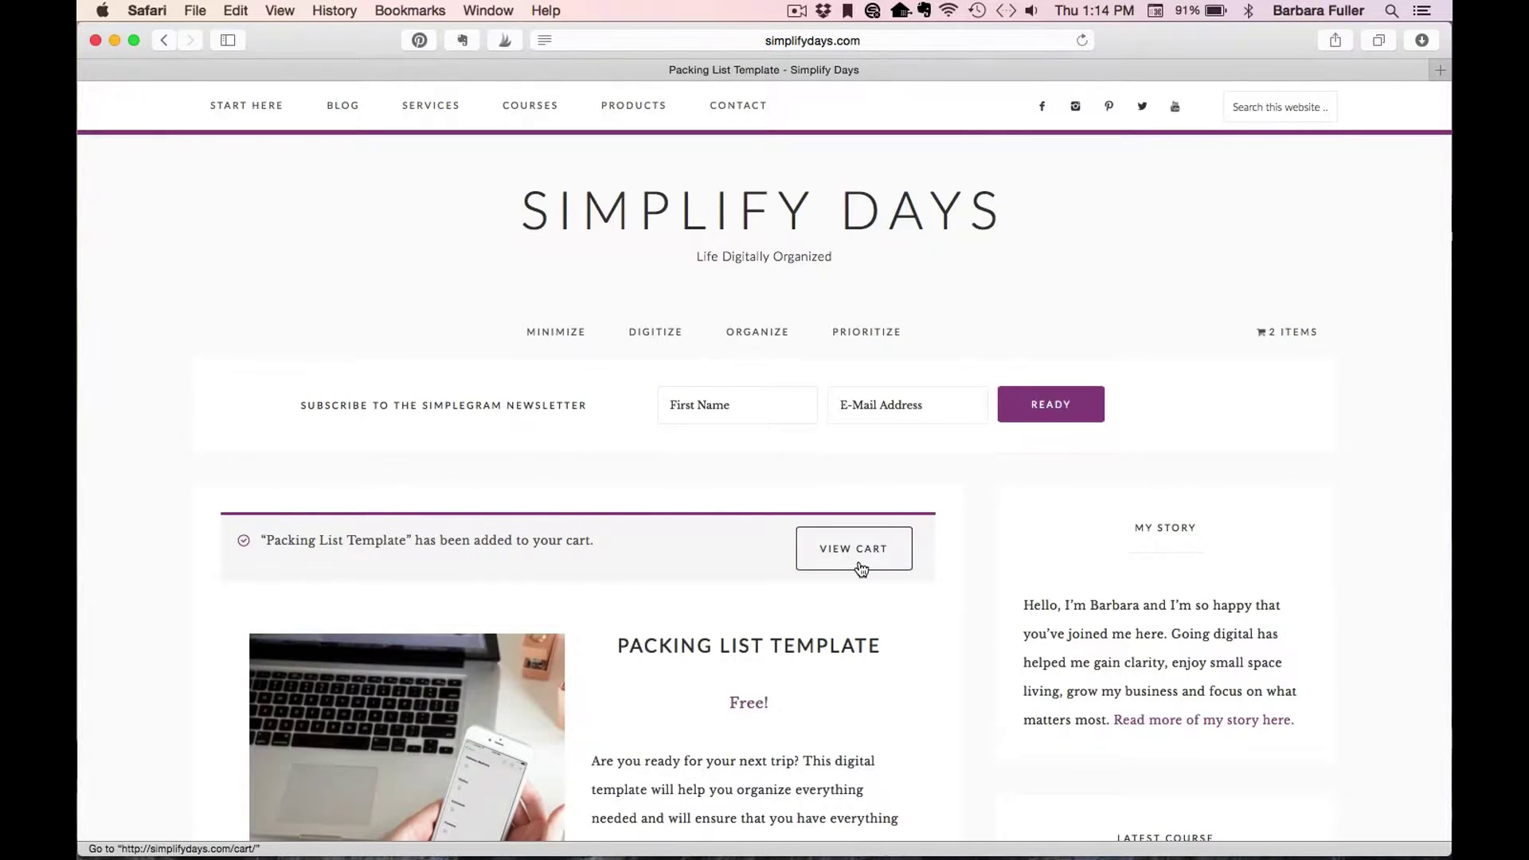
left_click(858, 562)
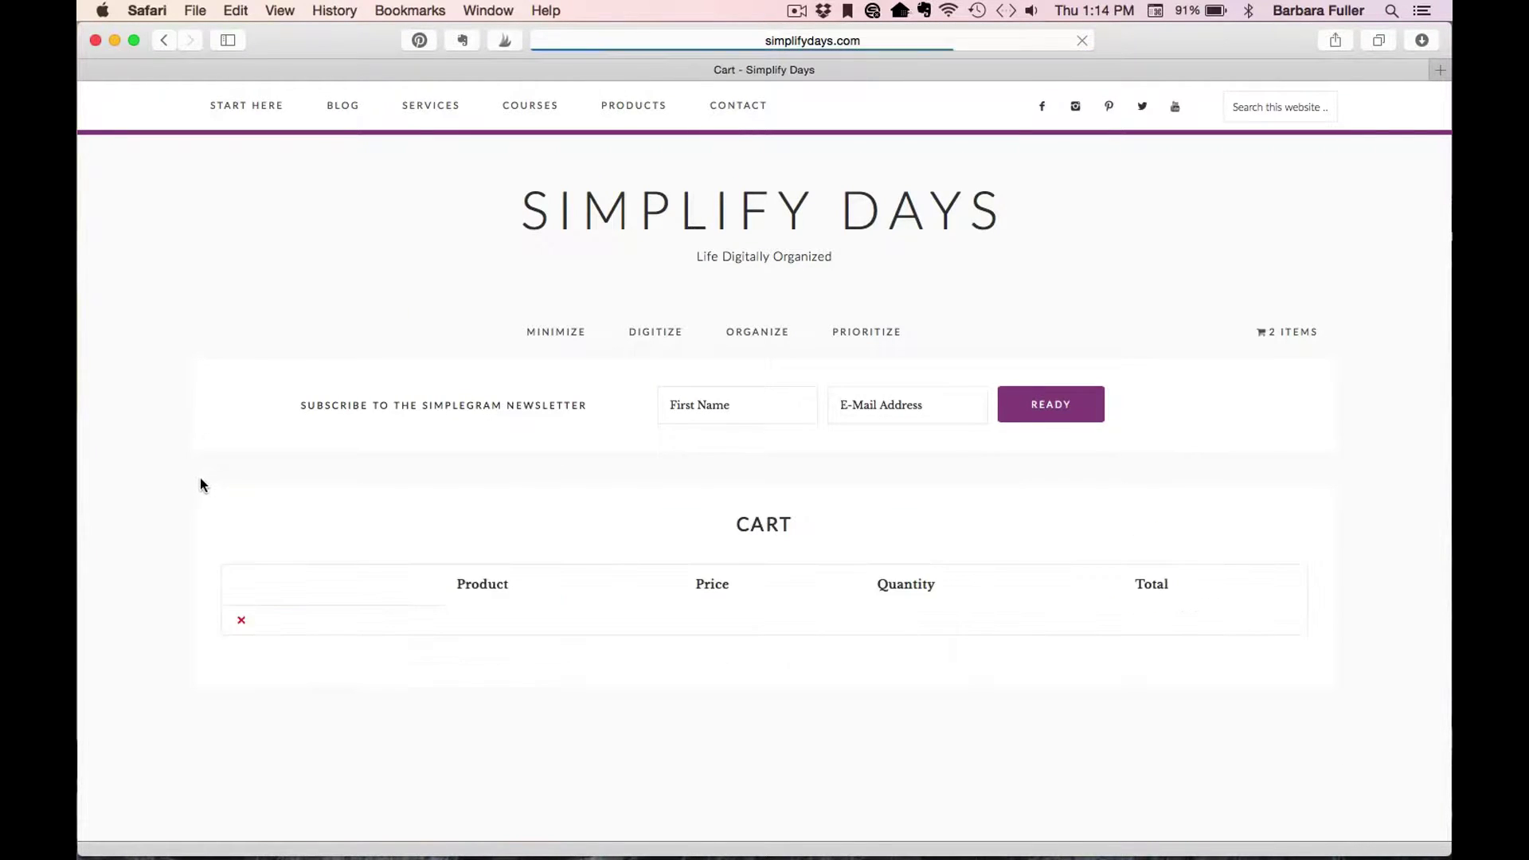
scroll(200, 483, "down", 5)
mouse_move(312, 510)
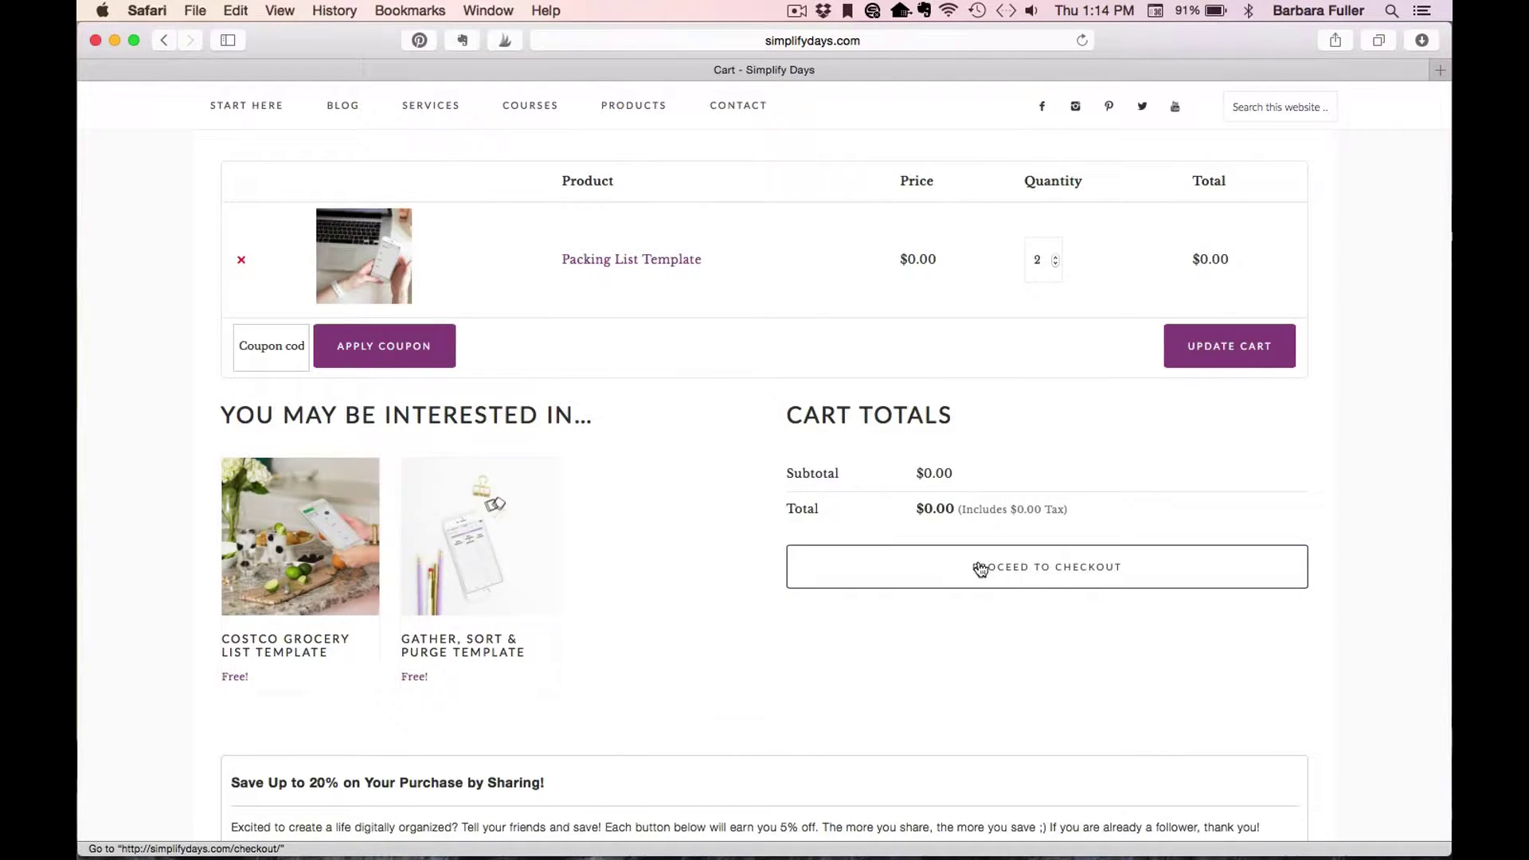
left_click(1183, 565)
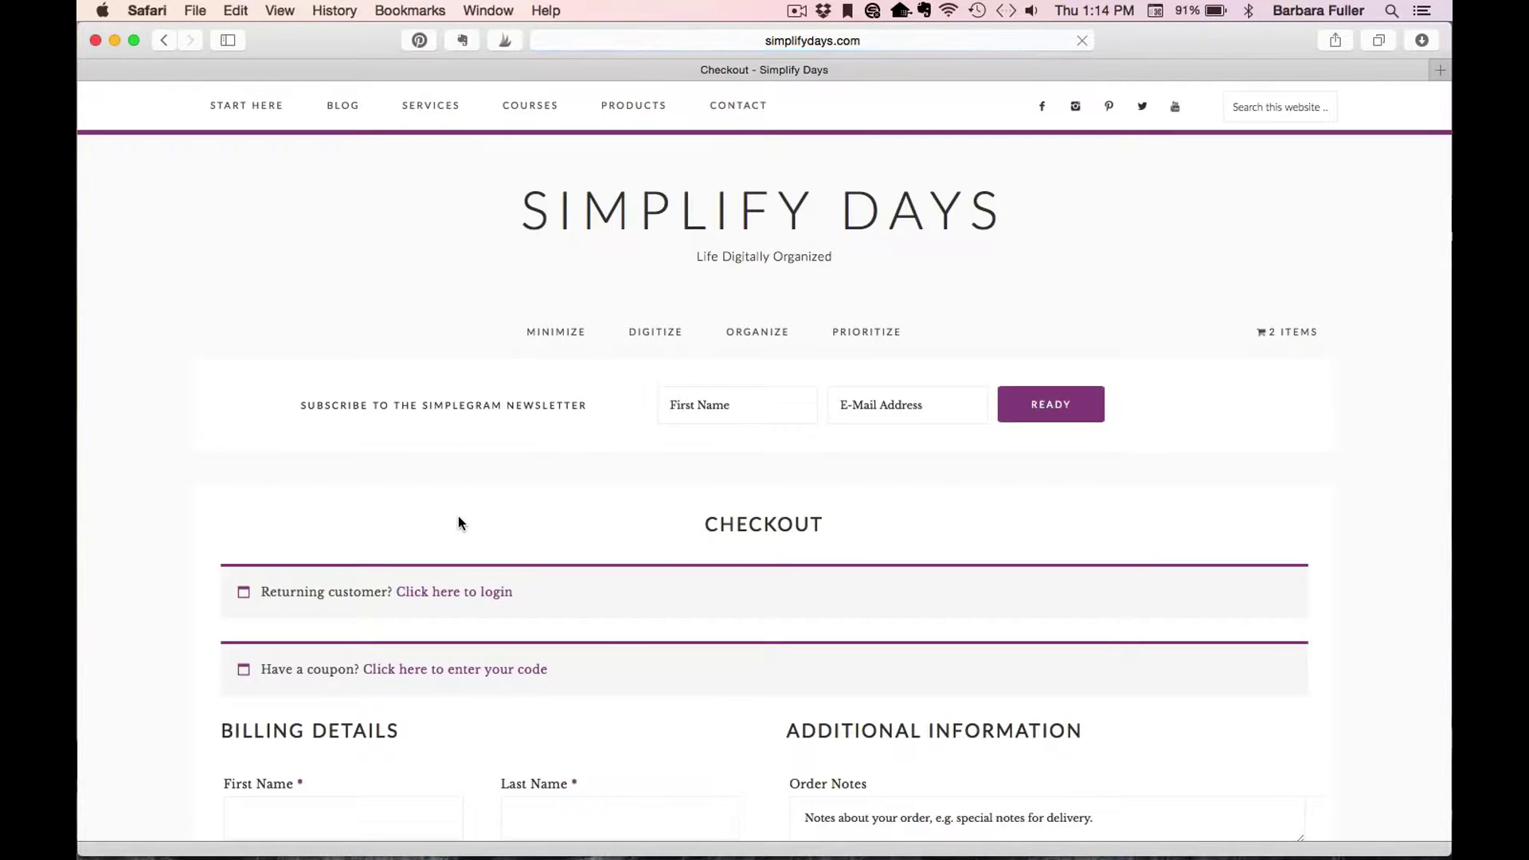
scroll(216, 474, "down", 8)
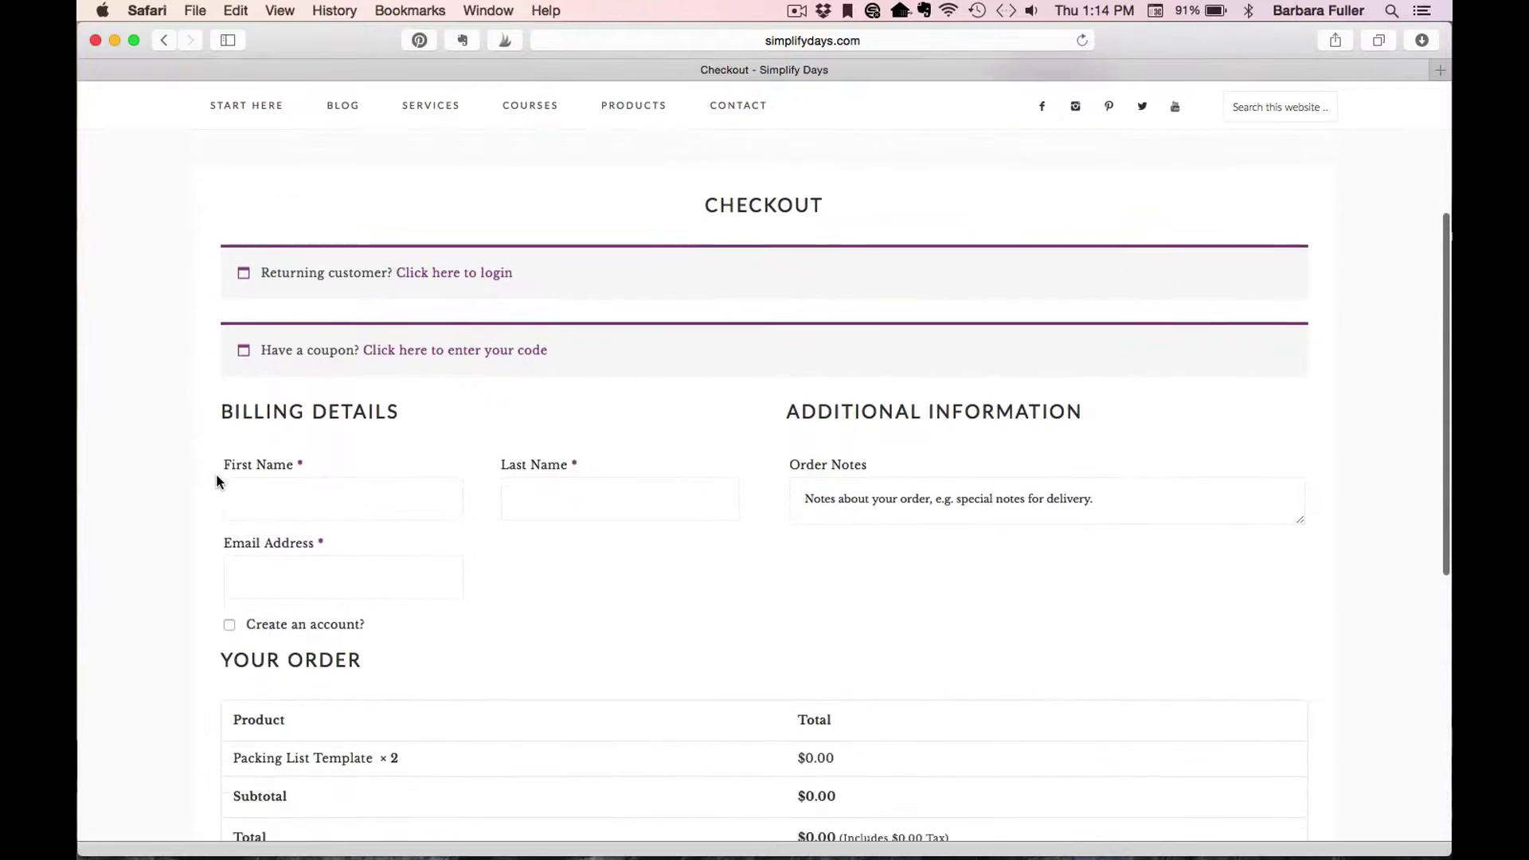
scroll(136, 475, "down", 2)
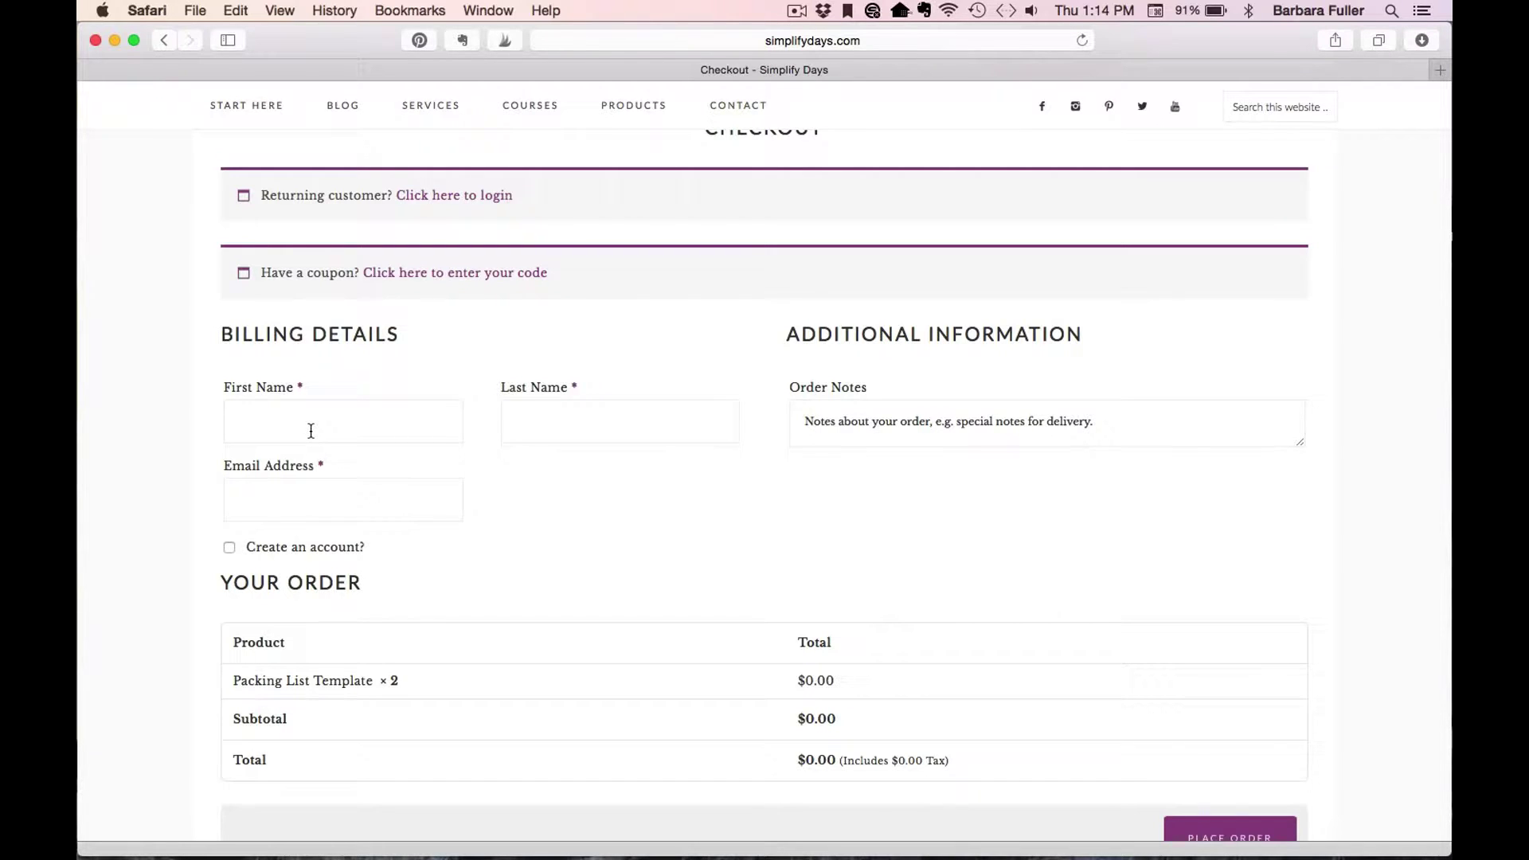
Enter the customer's first name, last name and e-mail address in the billing details.
left_click(321, 422)
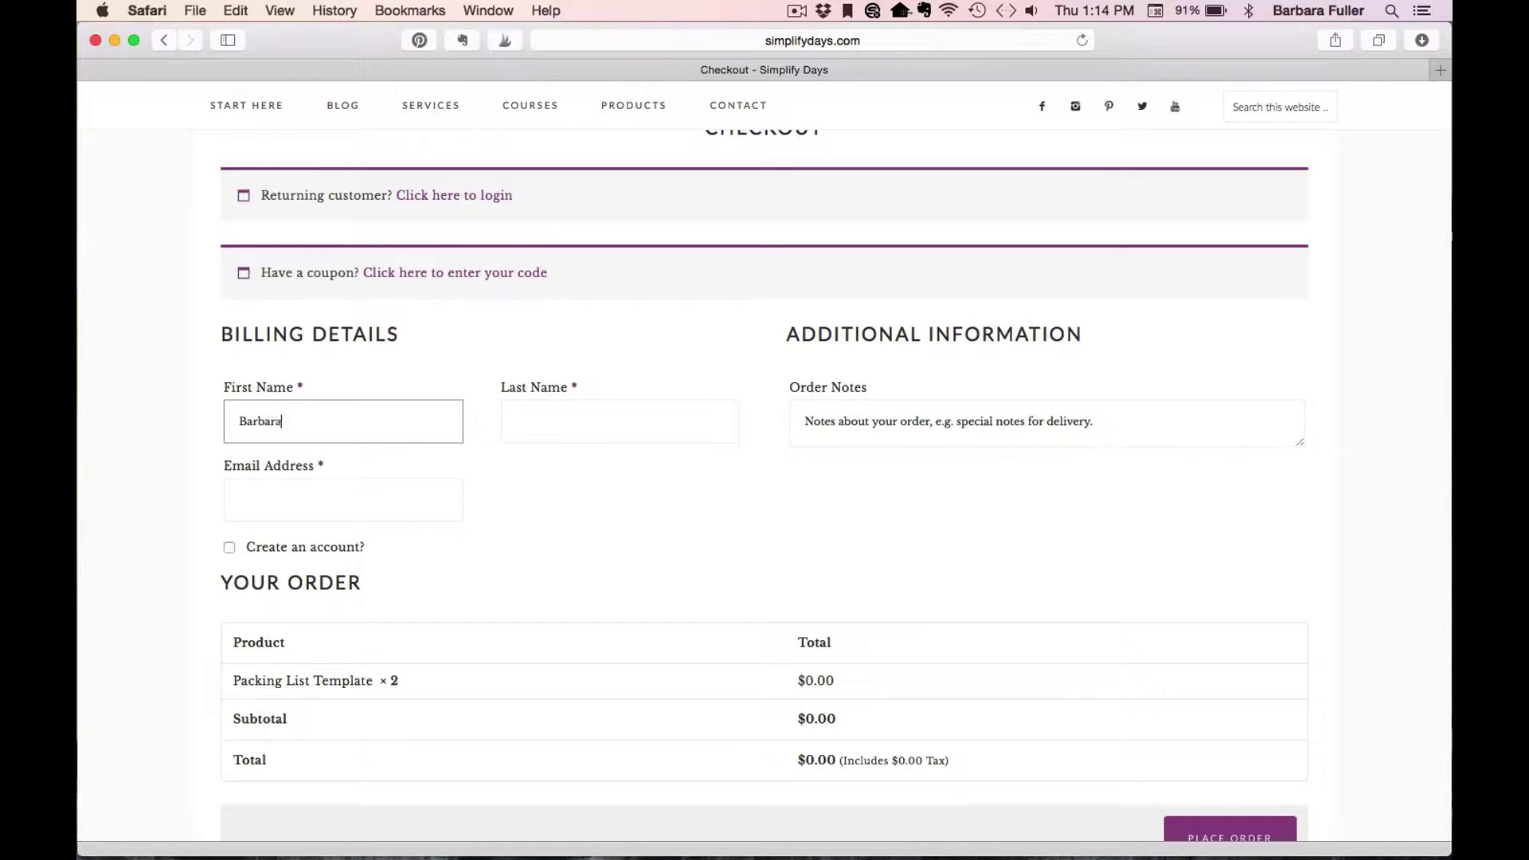
key("Tab")
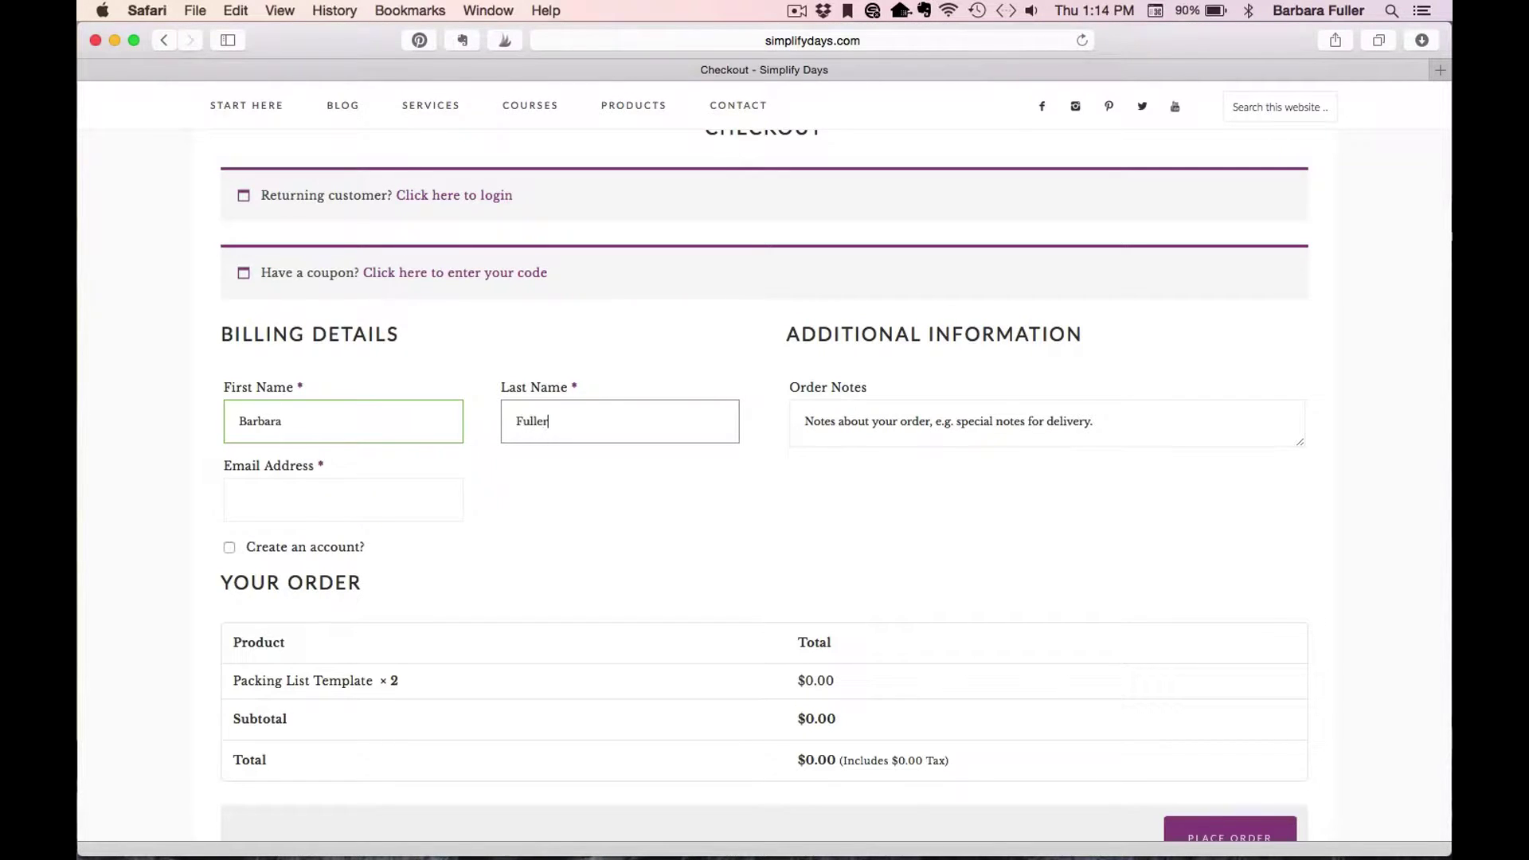
key("Tab")
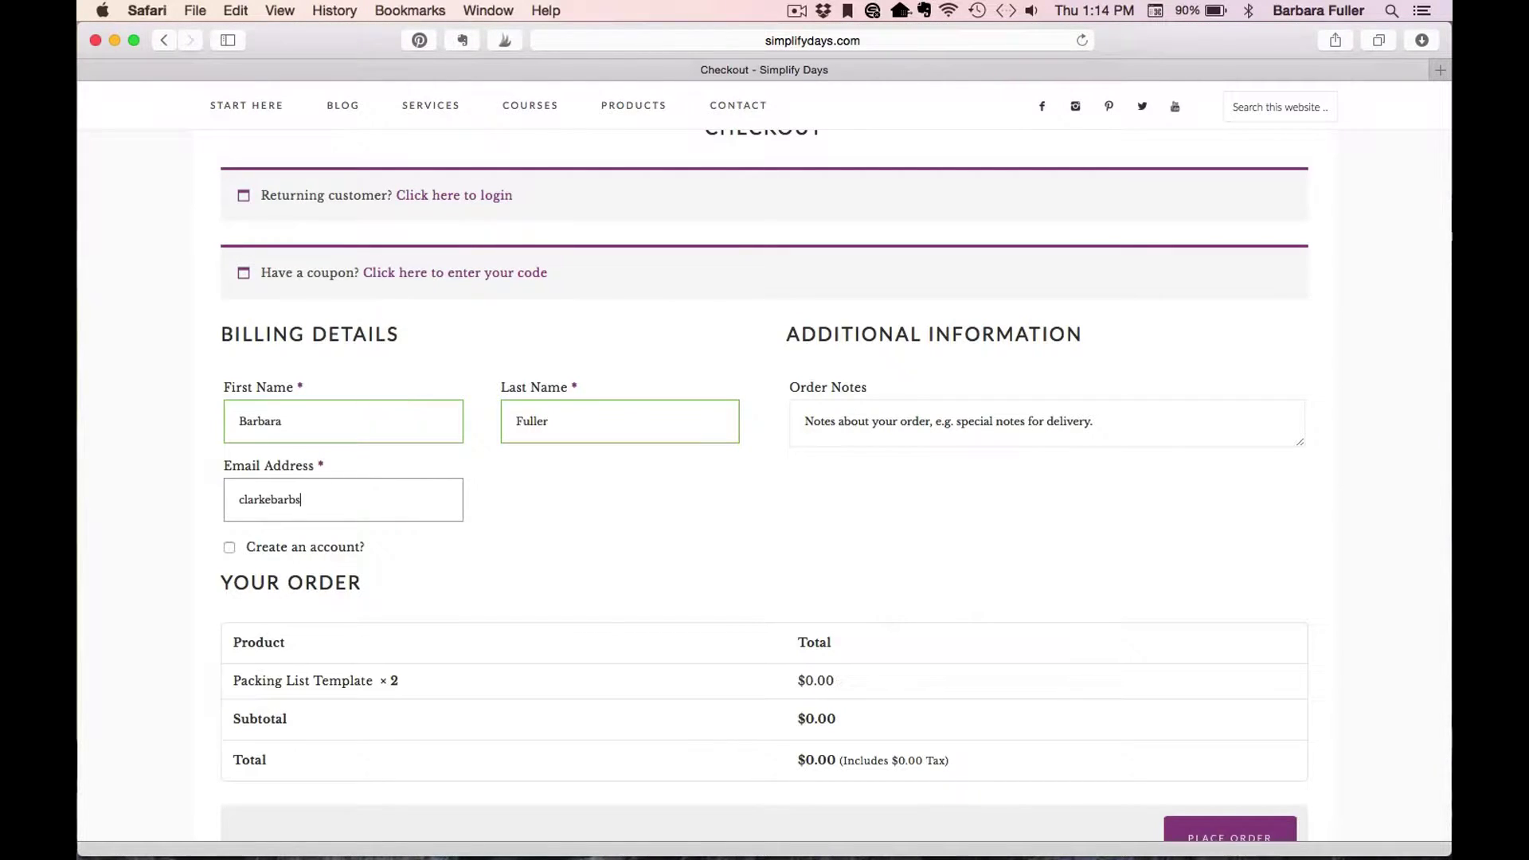
left_click(115, 478)
Create an account with a password, place the free order, and save the password in Safari.
left_click(230, 547)
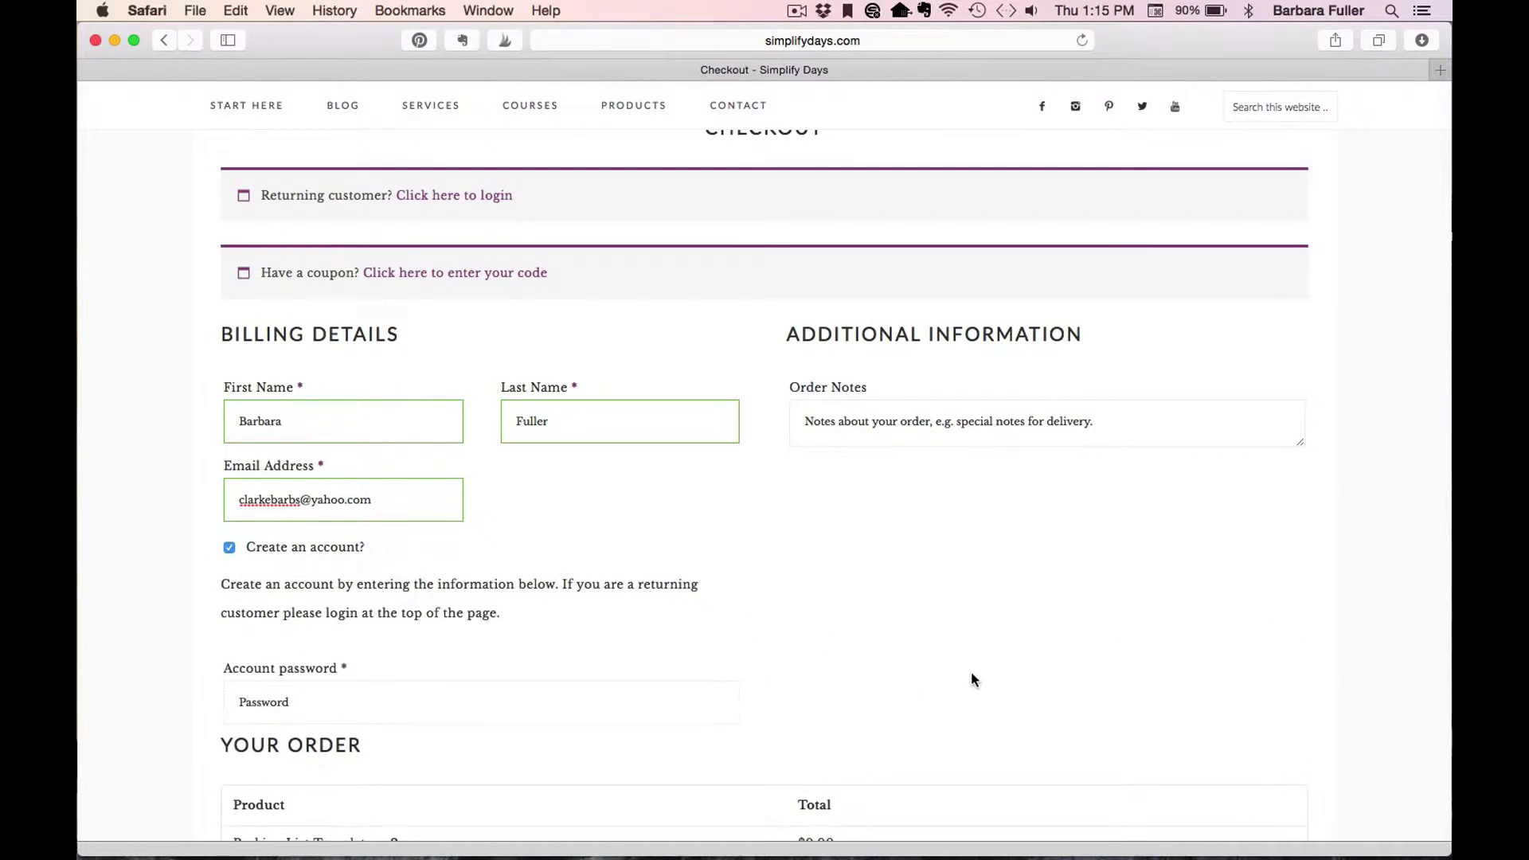
scroll(971, 672, "down", 3)
left_click(579, 519)
type("************")
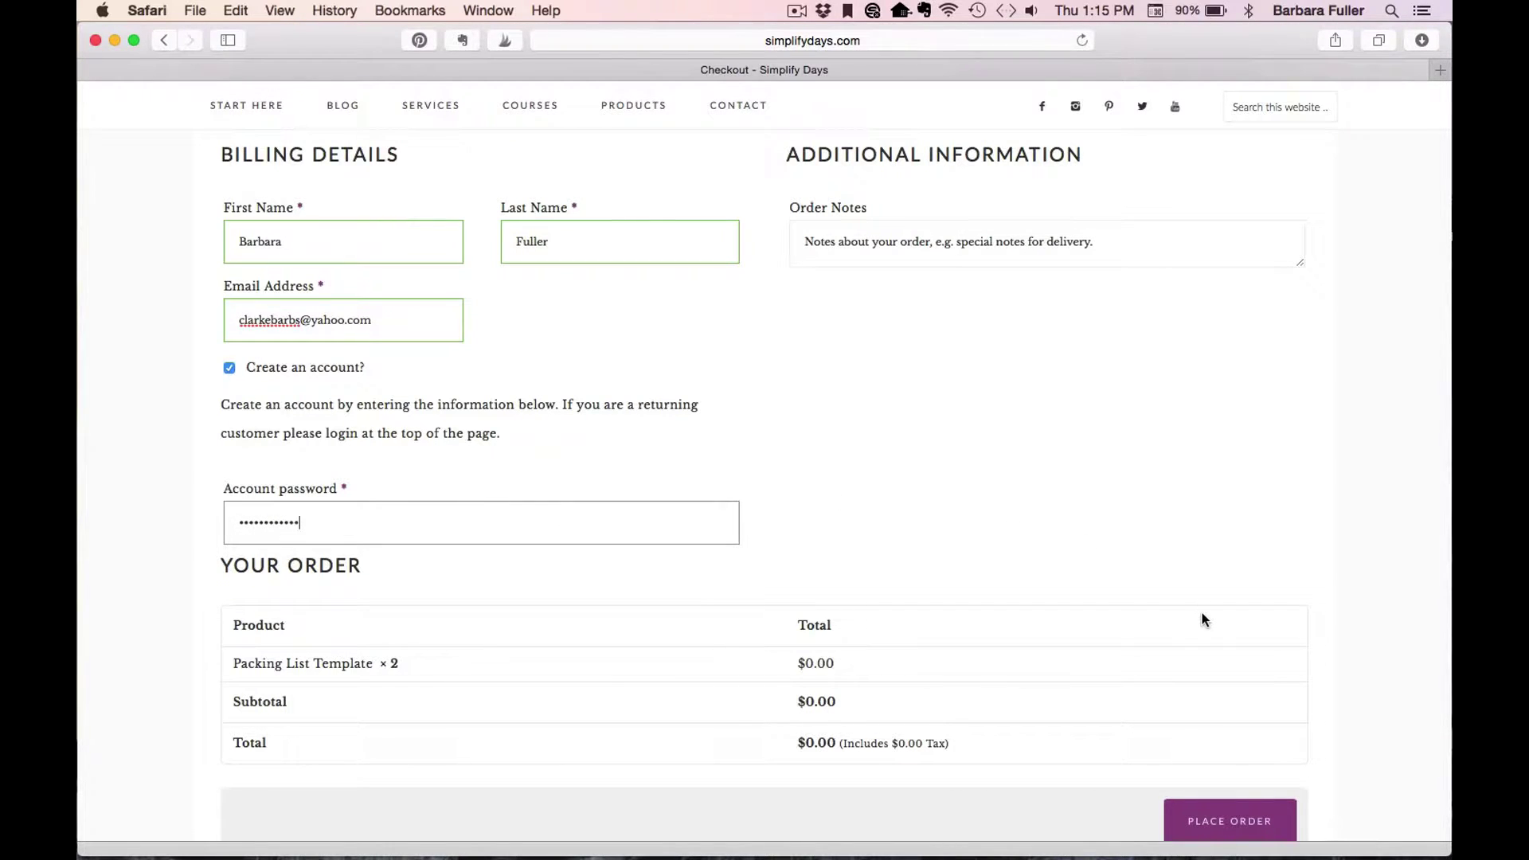
scroll(1201, 613, "down", 2)
left_click(1230, 700)
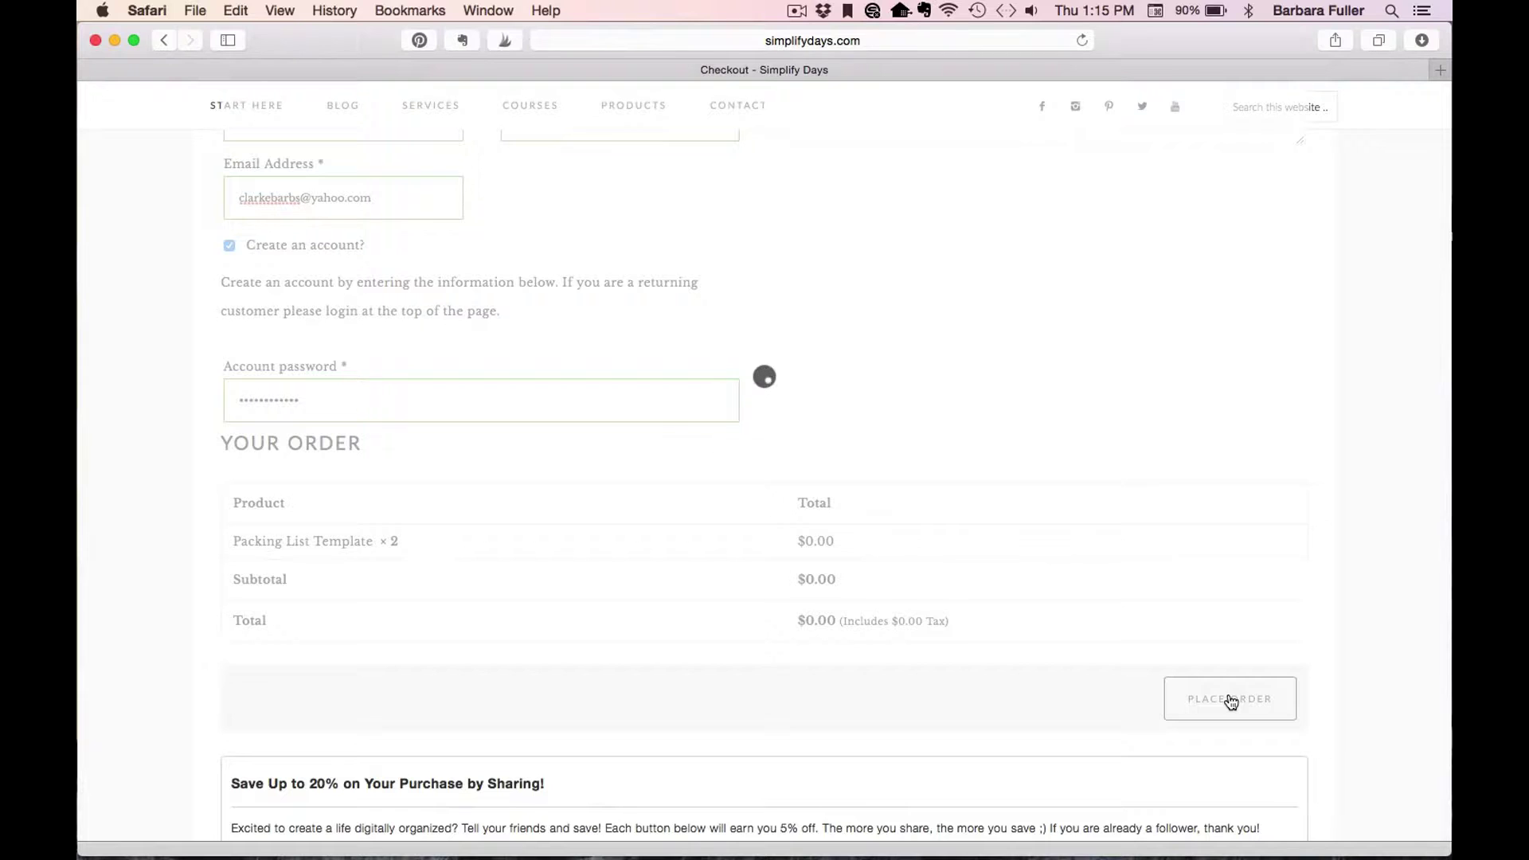
left_click(1230, 701)
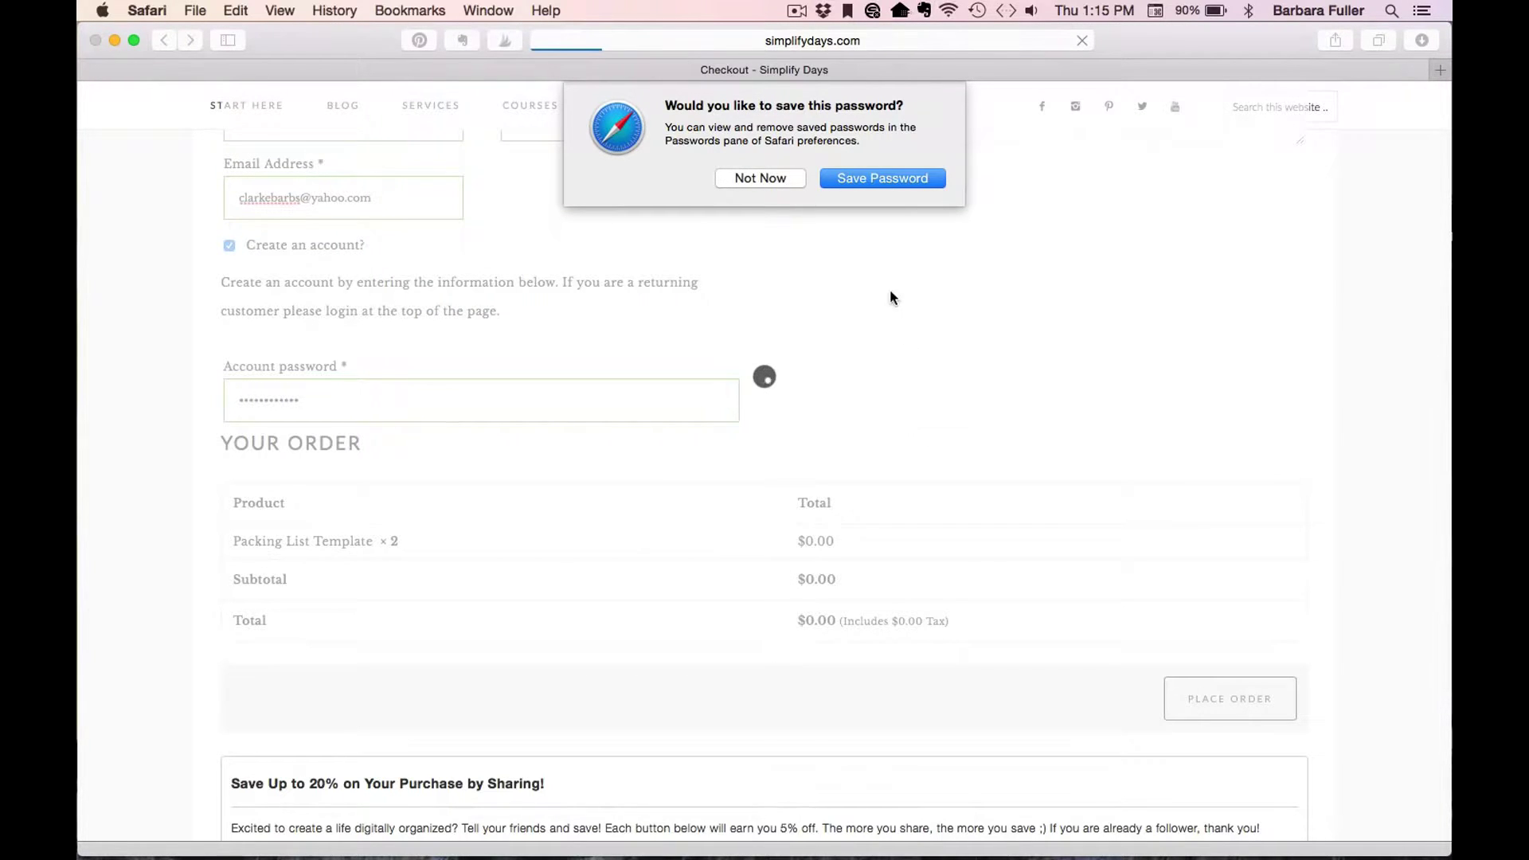
left_click(872, 176)
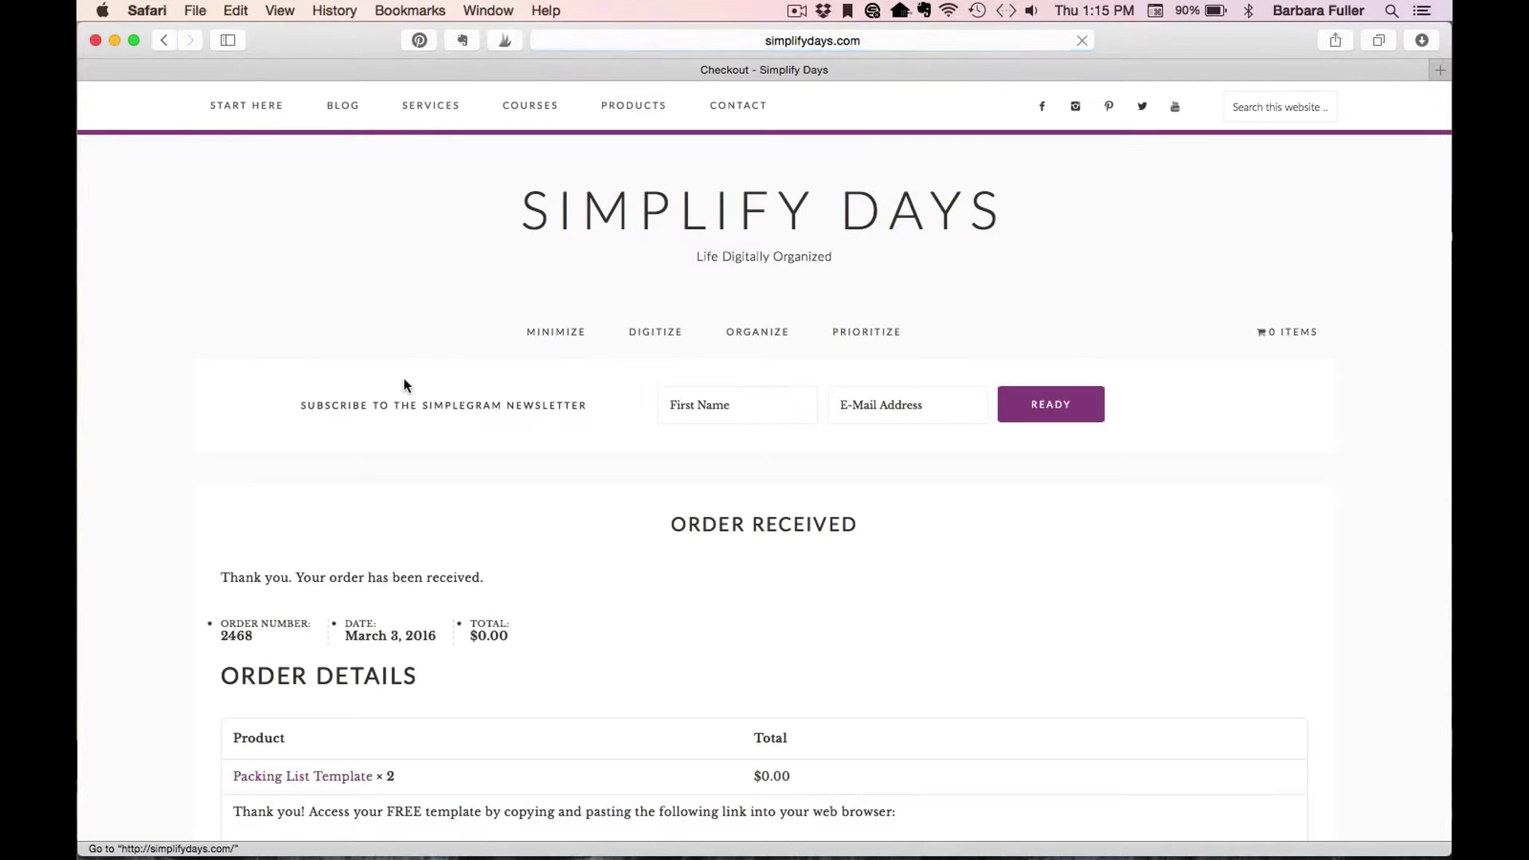
Paste the copied Evernote template link into a new Safari tab and load the shared note.
scroll(180, 418, "down", 1)
scroll(180, 418, "down", 5)
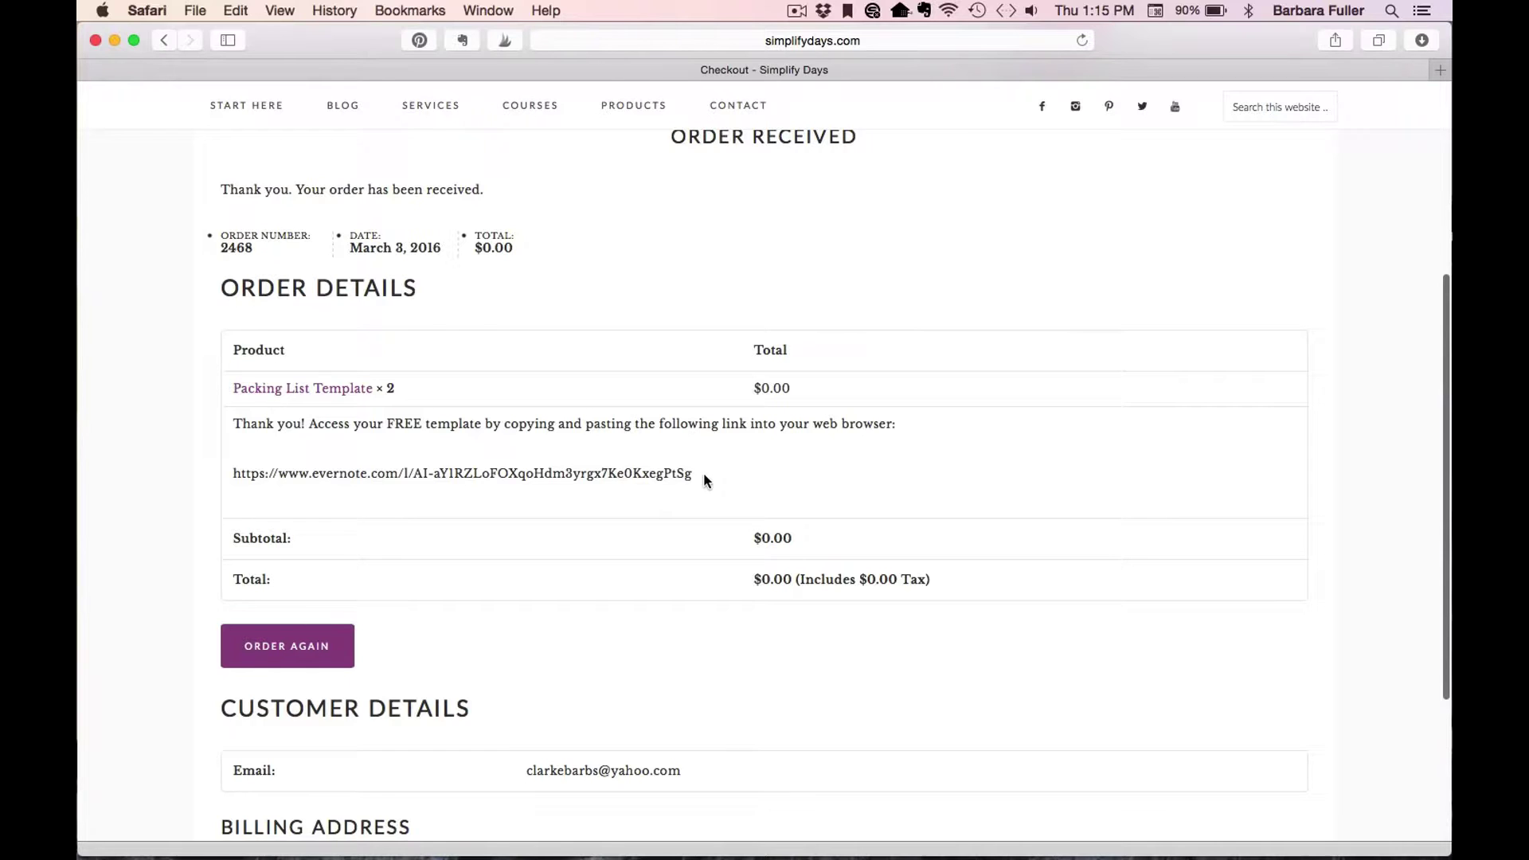
left_click_drag(694, 473, 233, 469)
scroll(184, 457, "down", 1)
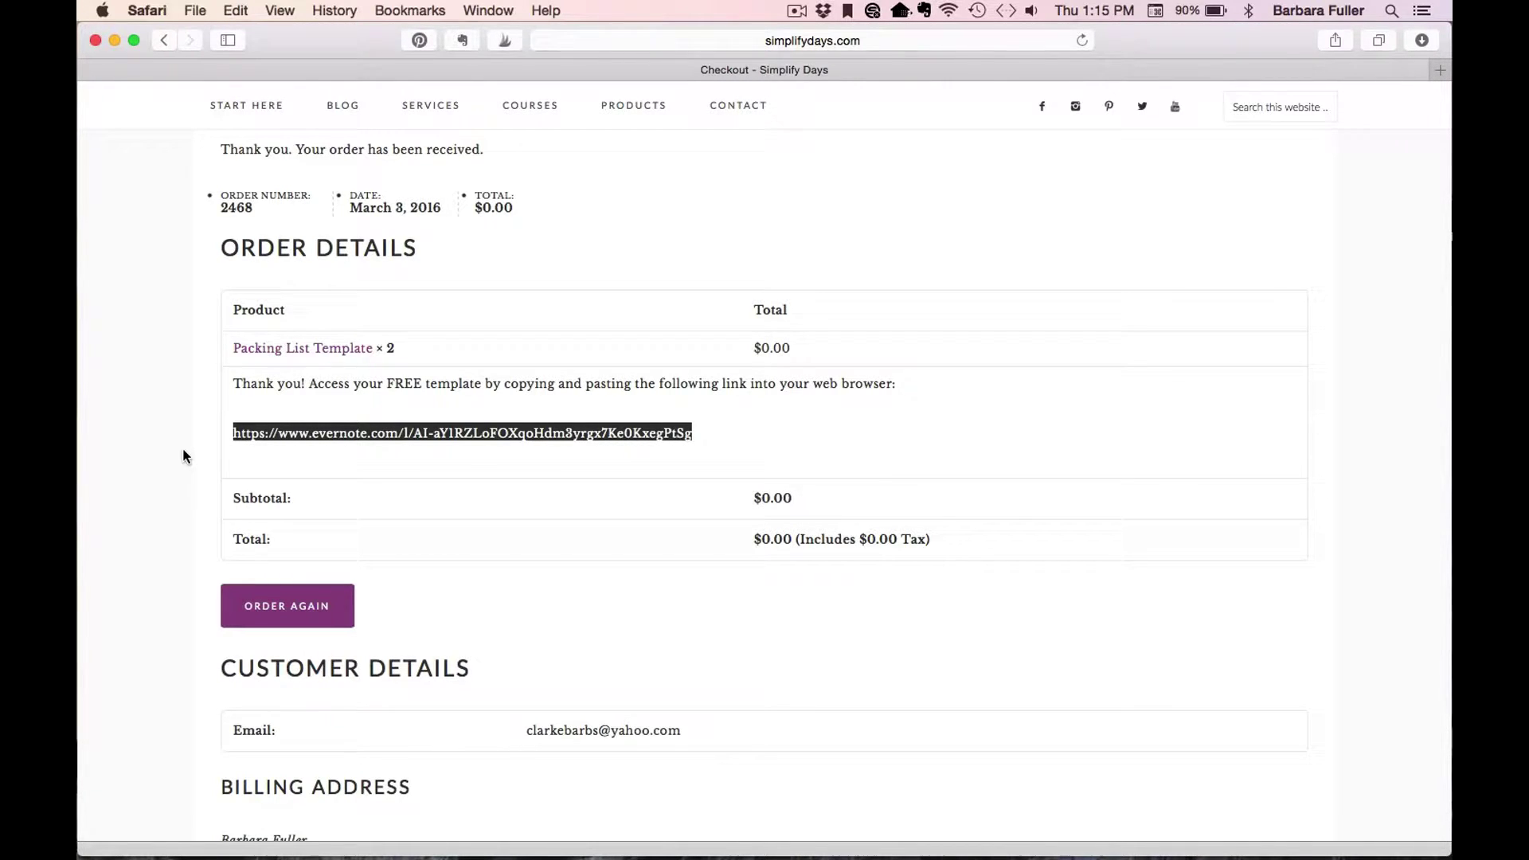
key("super+t")
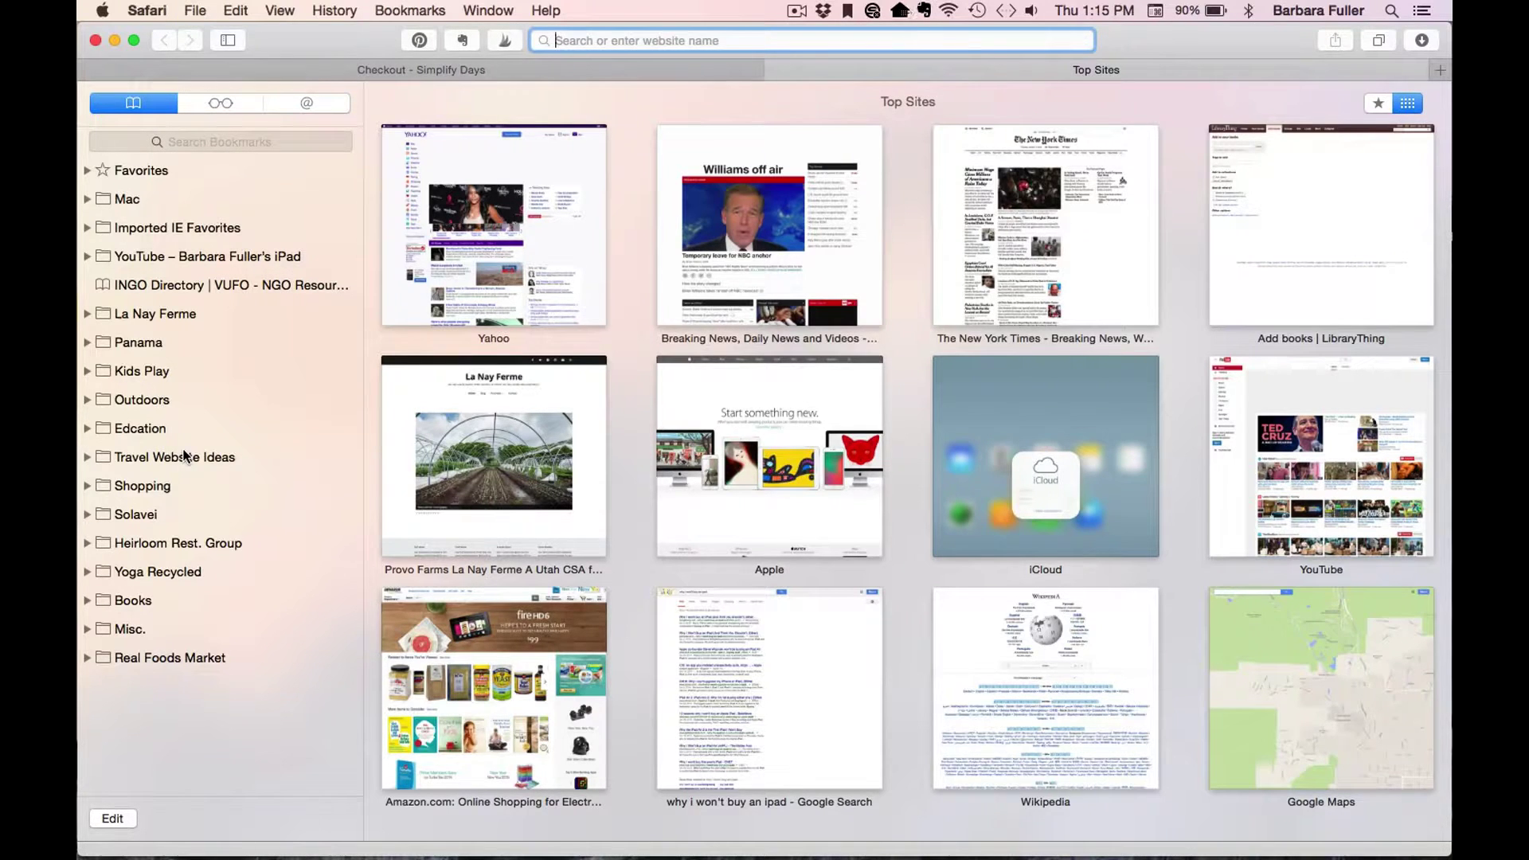
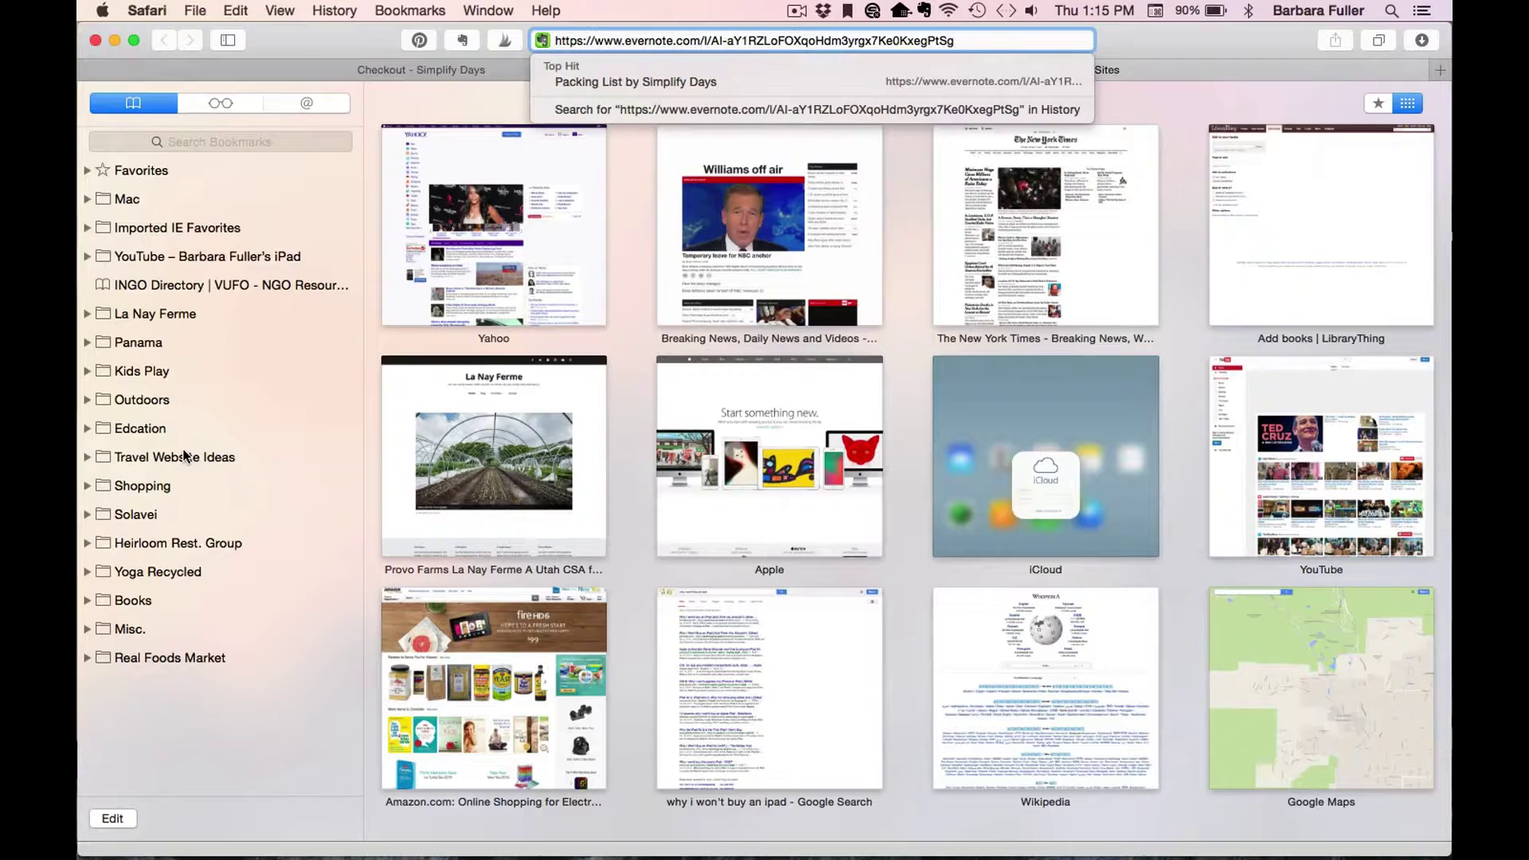
key("Return")
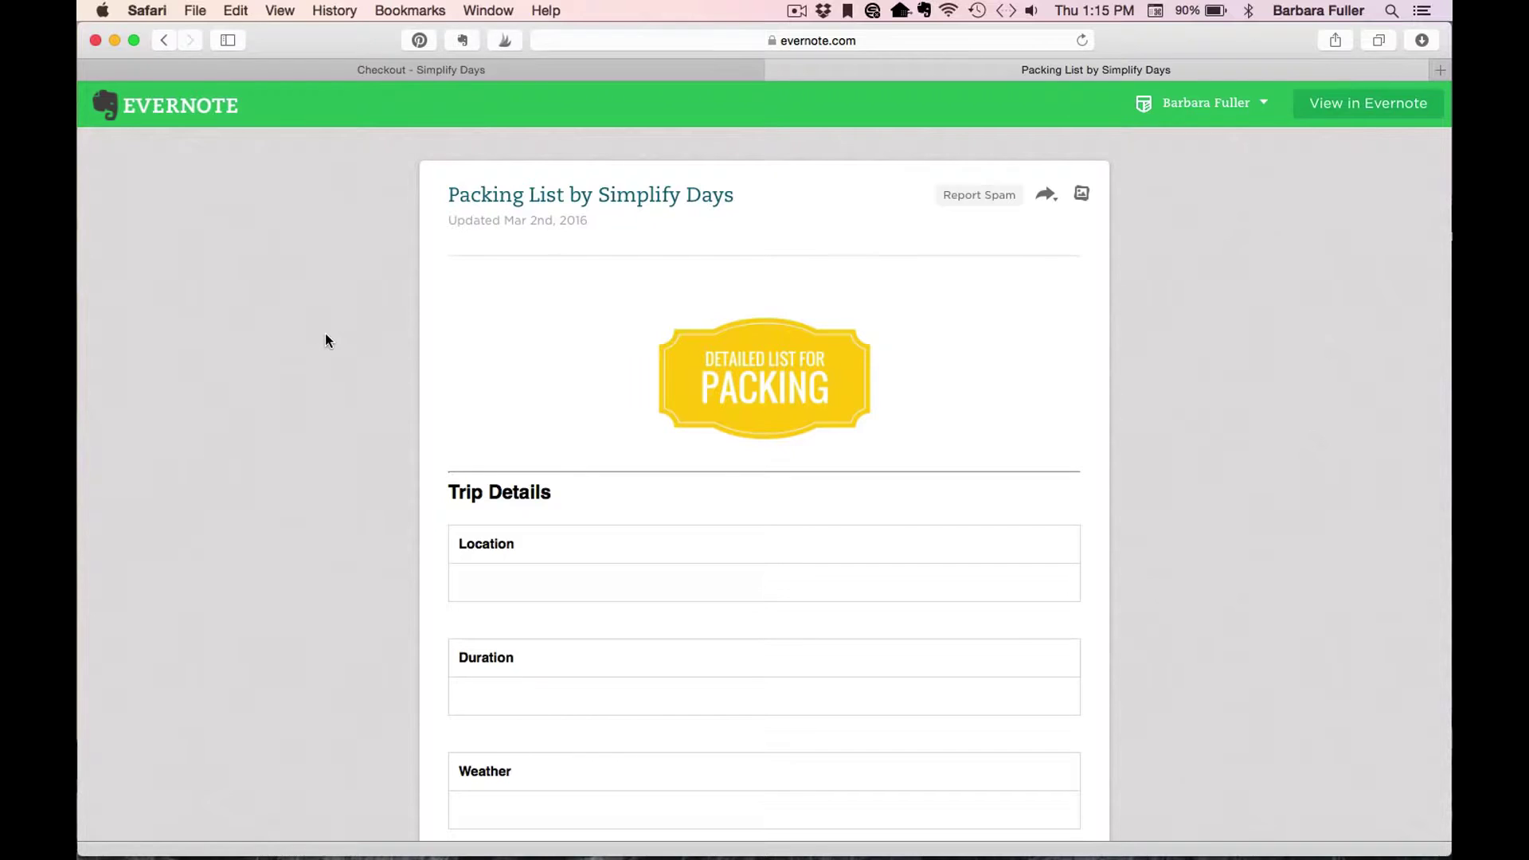
Sign out of the current account, then sign in with an existing account via Save to Evernote.
scroll(324, 334, "down", 15)
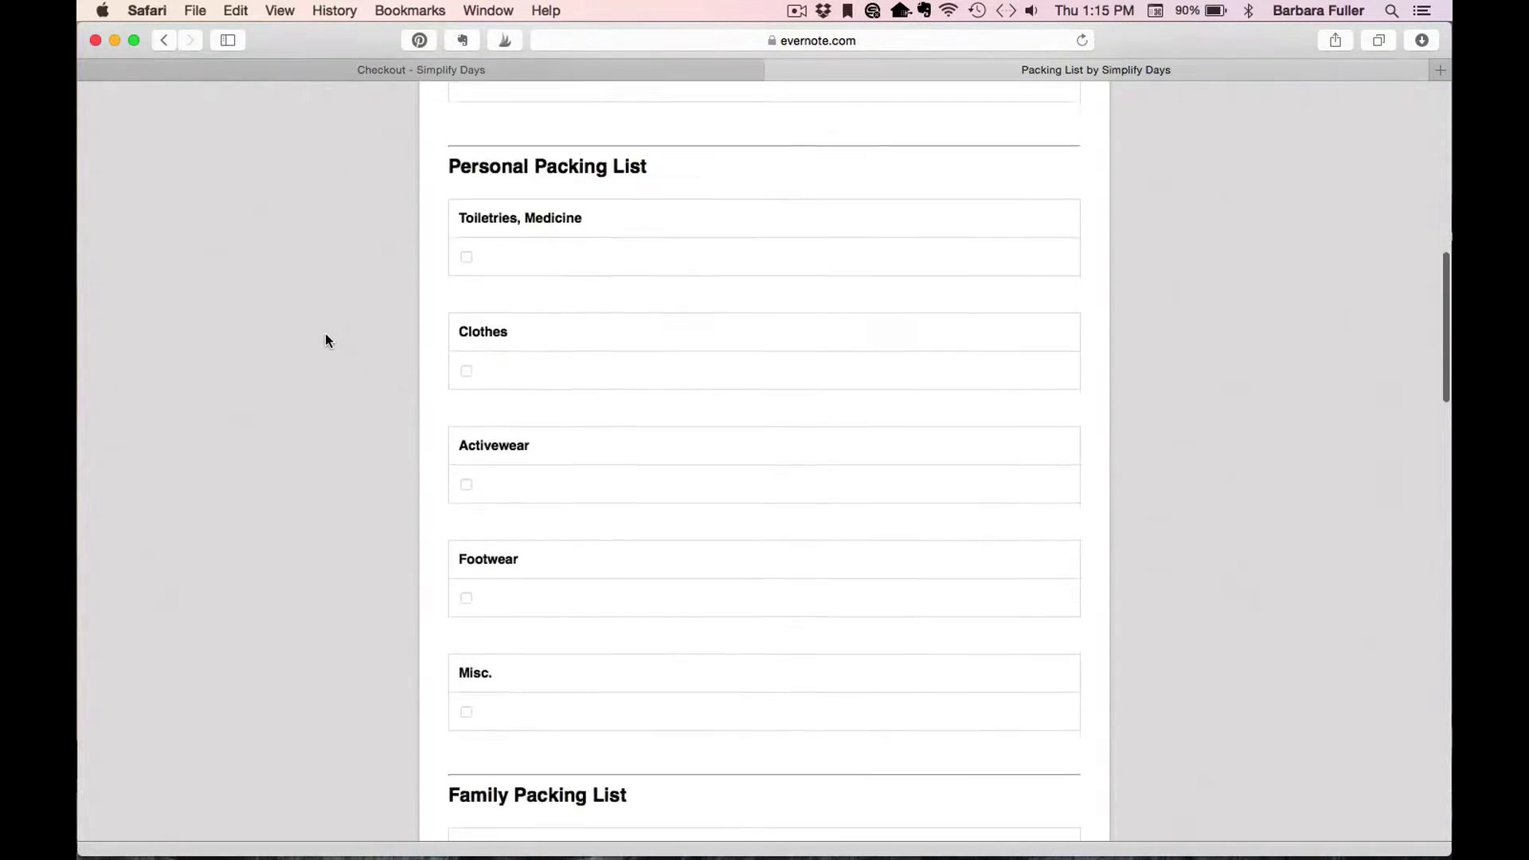
scroll(325, 340, "down", 8)
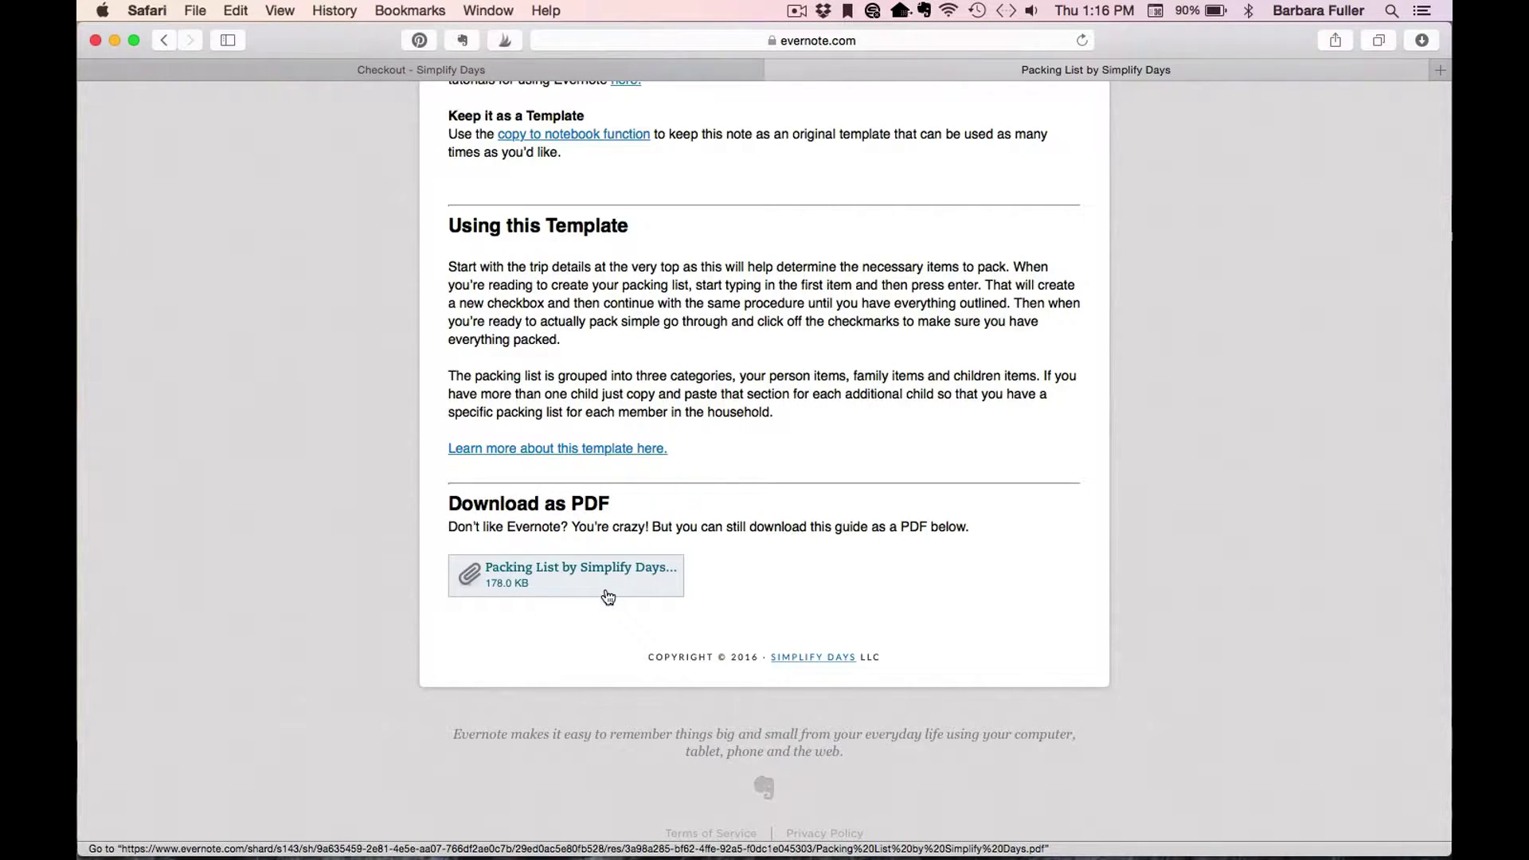
scroll(607, 596, "up", 20)
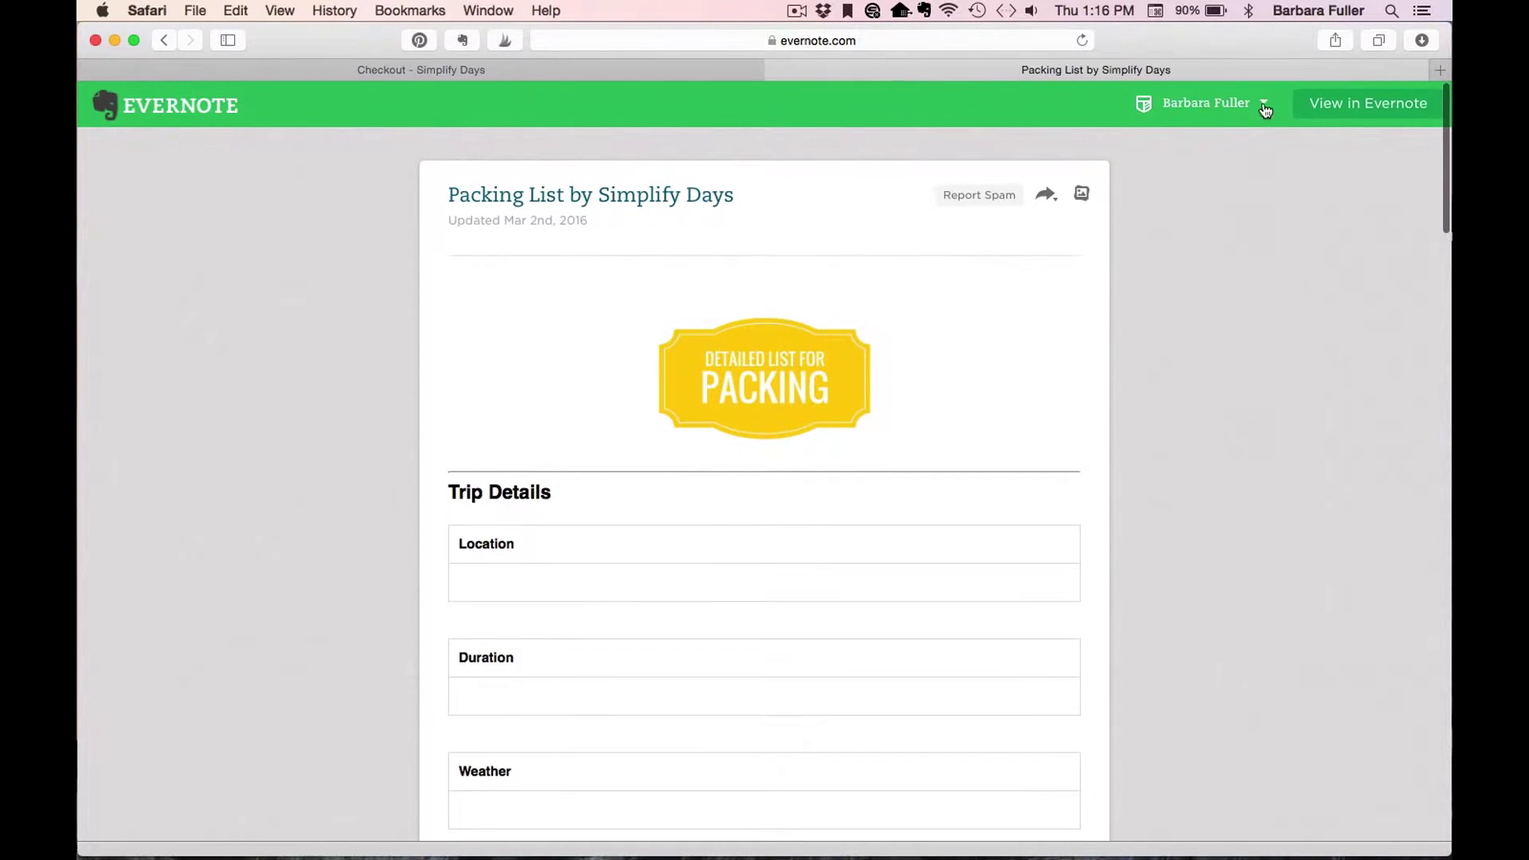
left_click(1264, 107)
left_click(1161, 227)
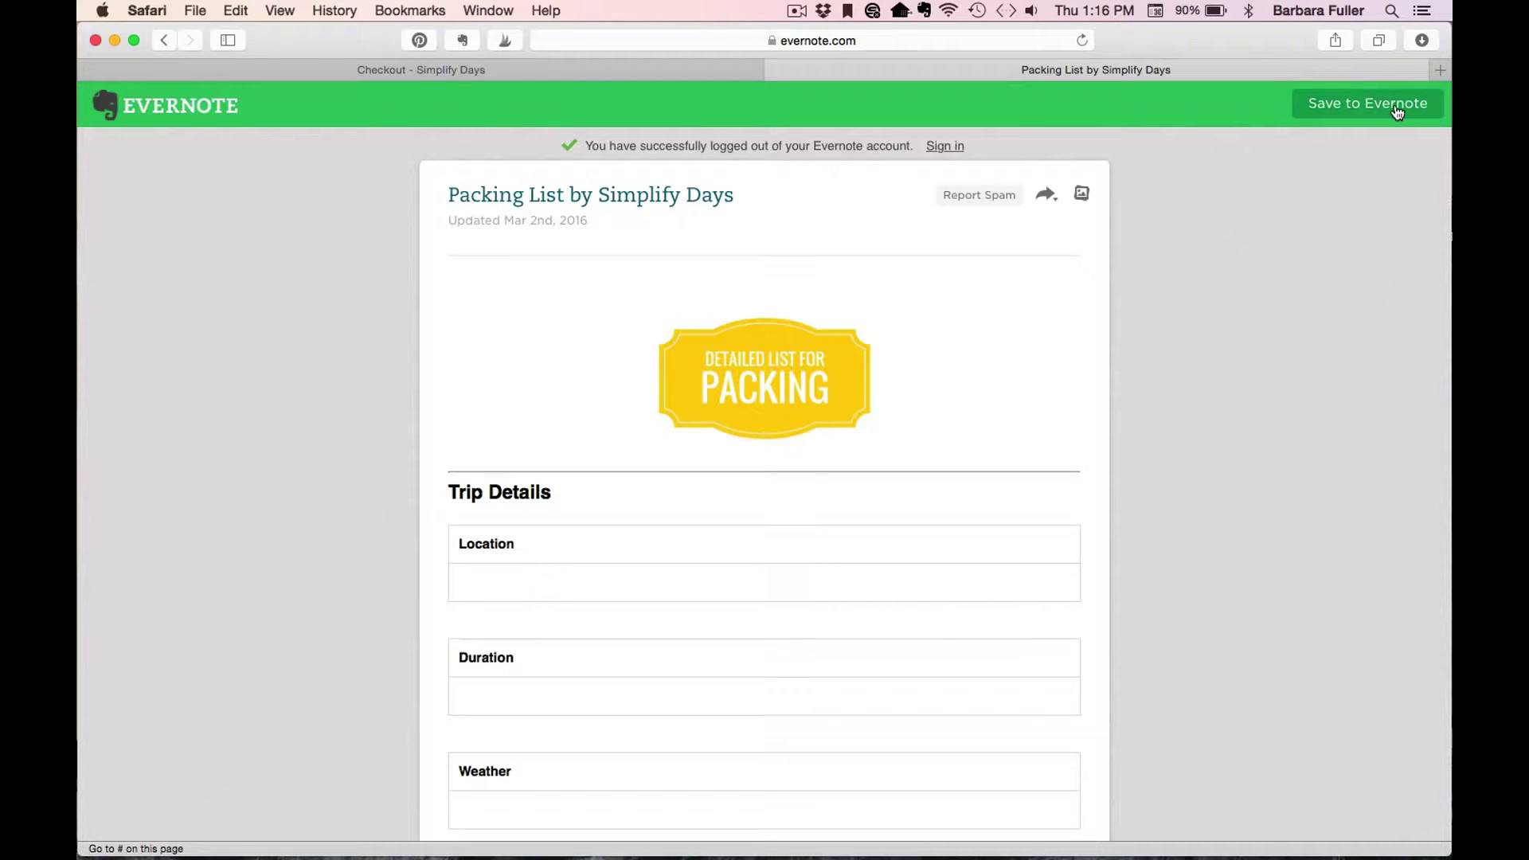
left_click(1397, 112)
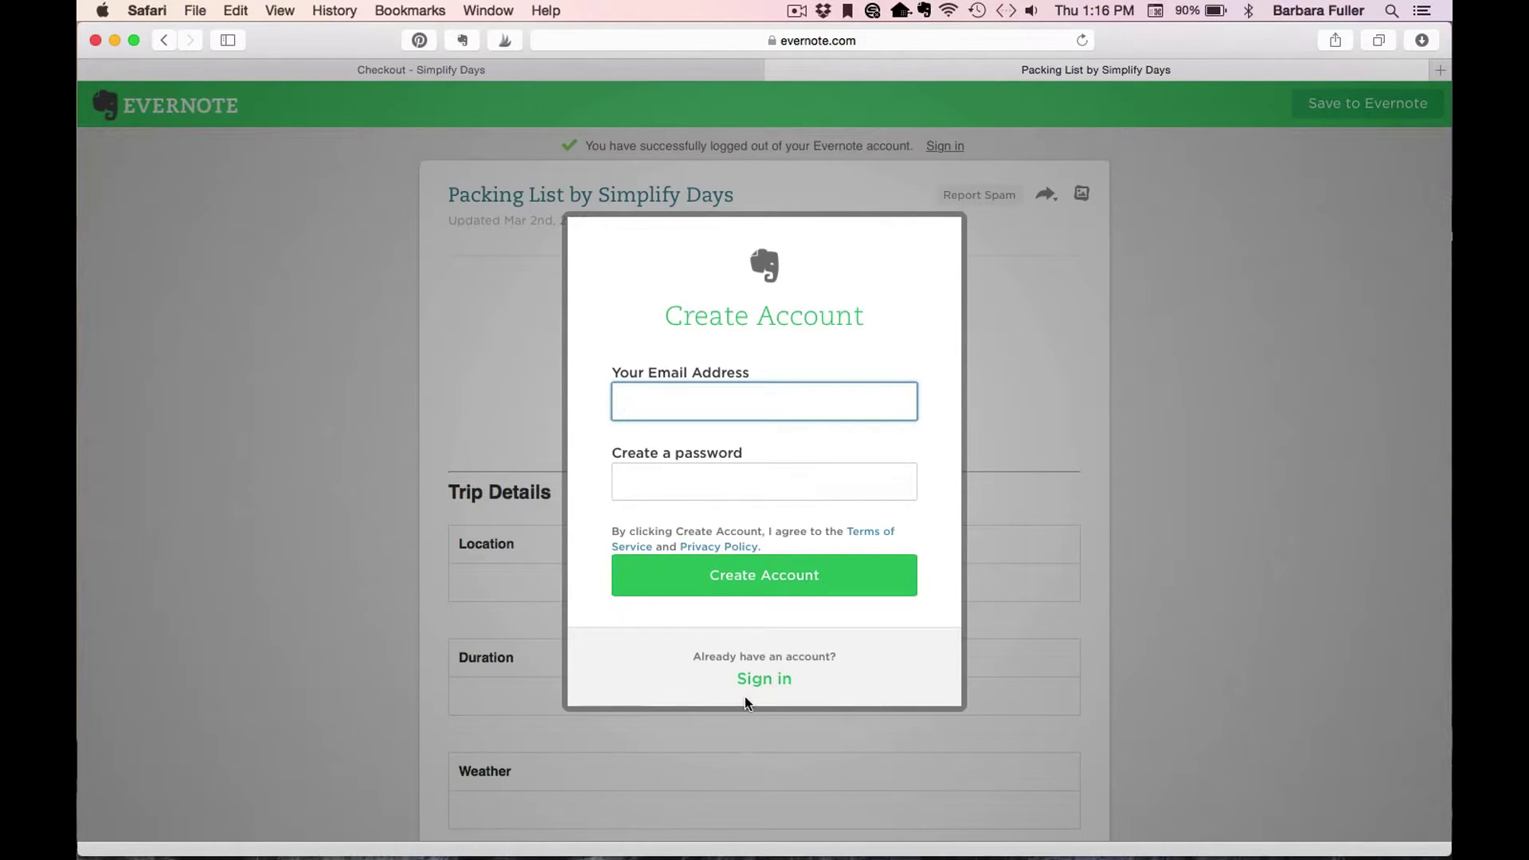
left_click(768, 682)
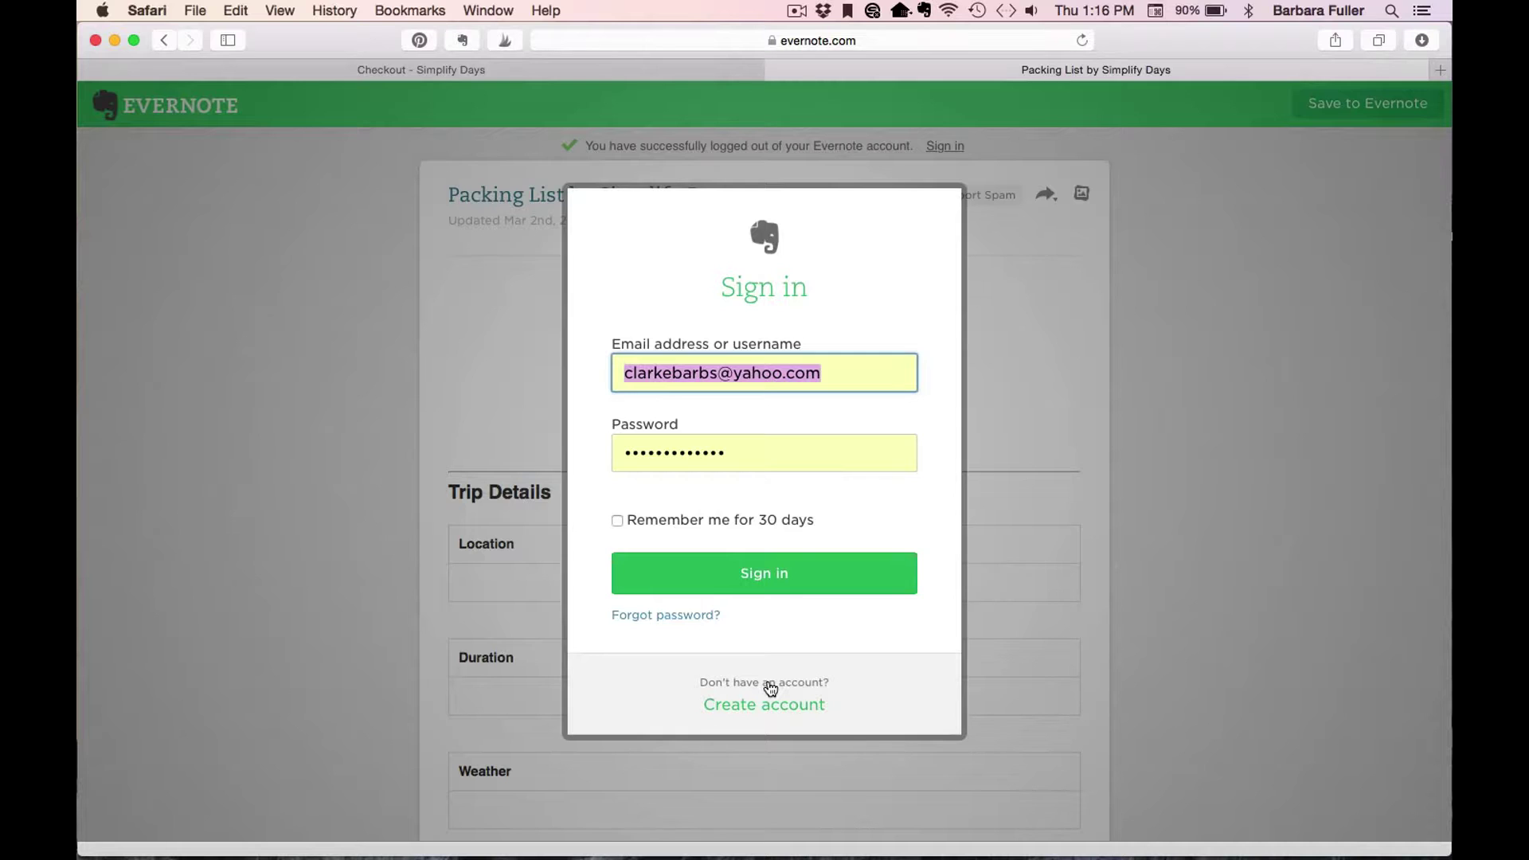
left_click(773, 582)
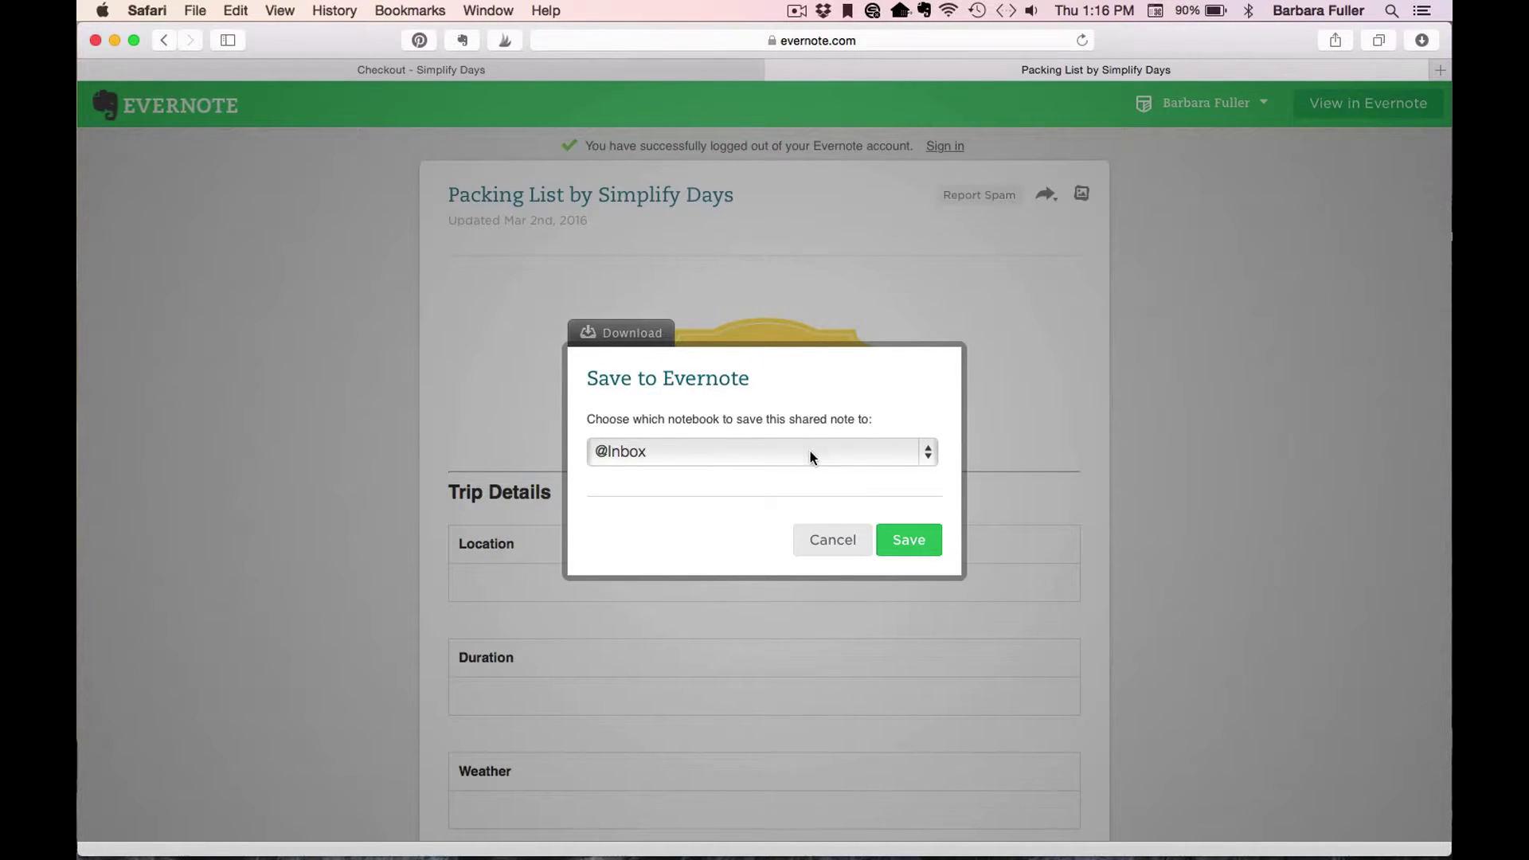
Choose the Reference: Adventure & Travel notebook and save the note there.
left_click(925, 454)
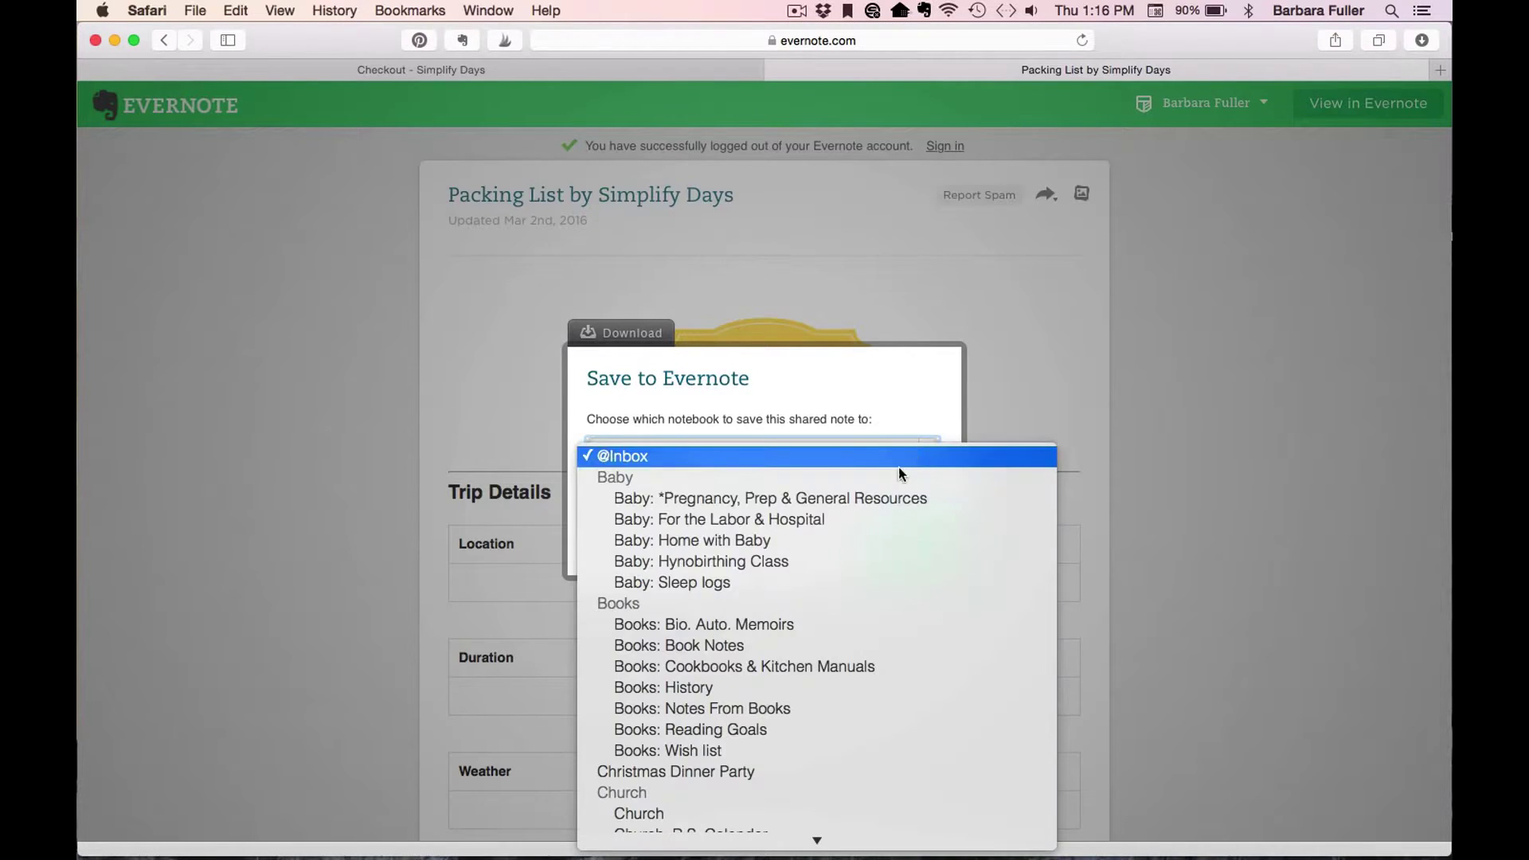
scroll(824, 518, "down", 10)
scroll(824, 518, "down", 20)
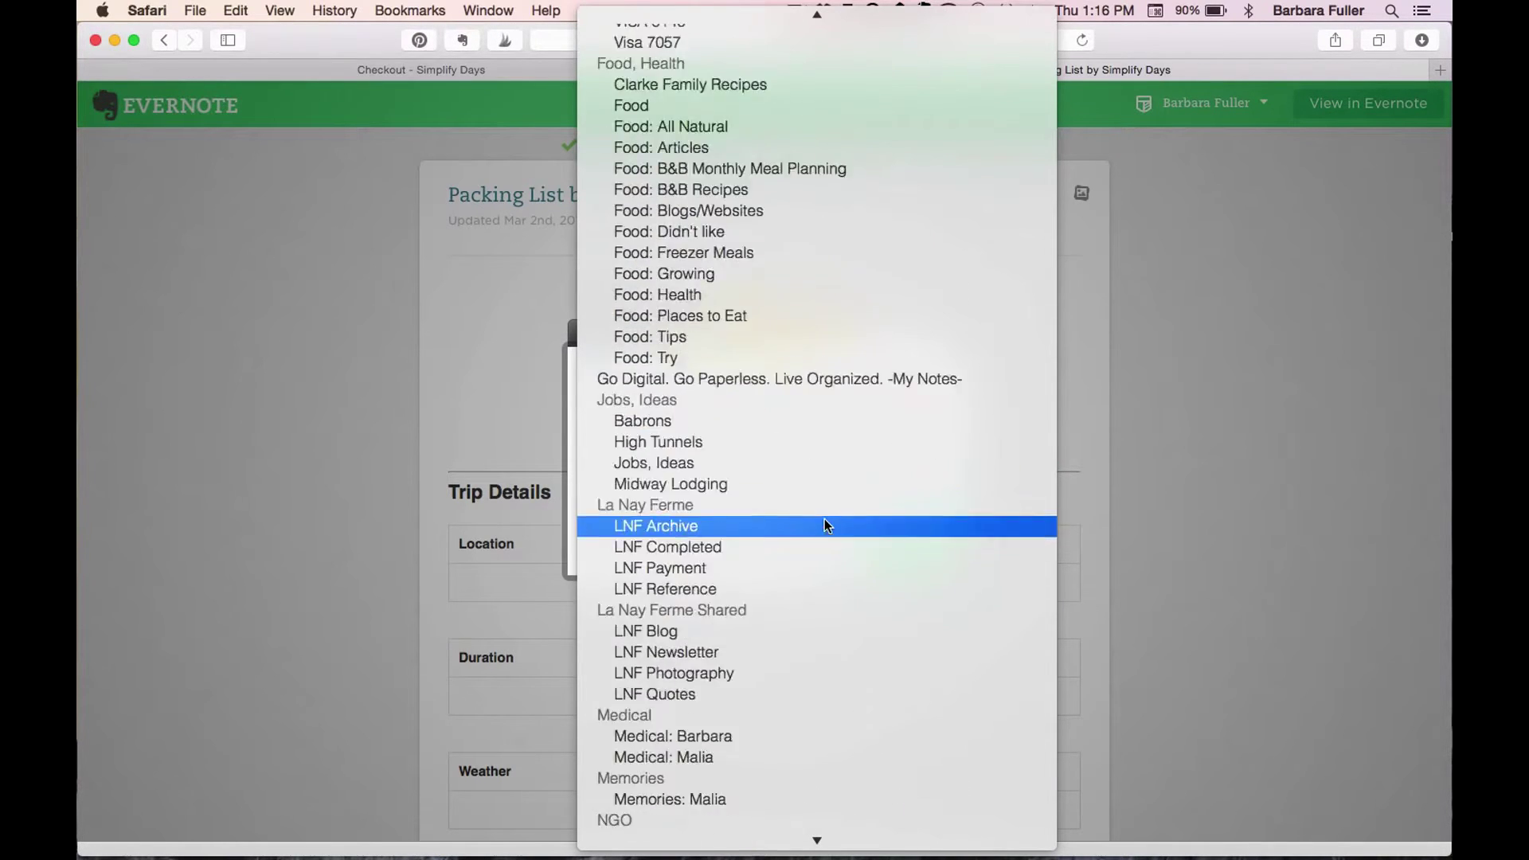
scroll(824, 524, "up", 1)
scroll(824, 524, "down", 3)
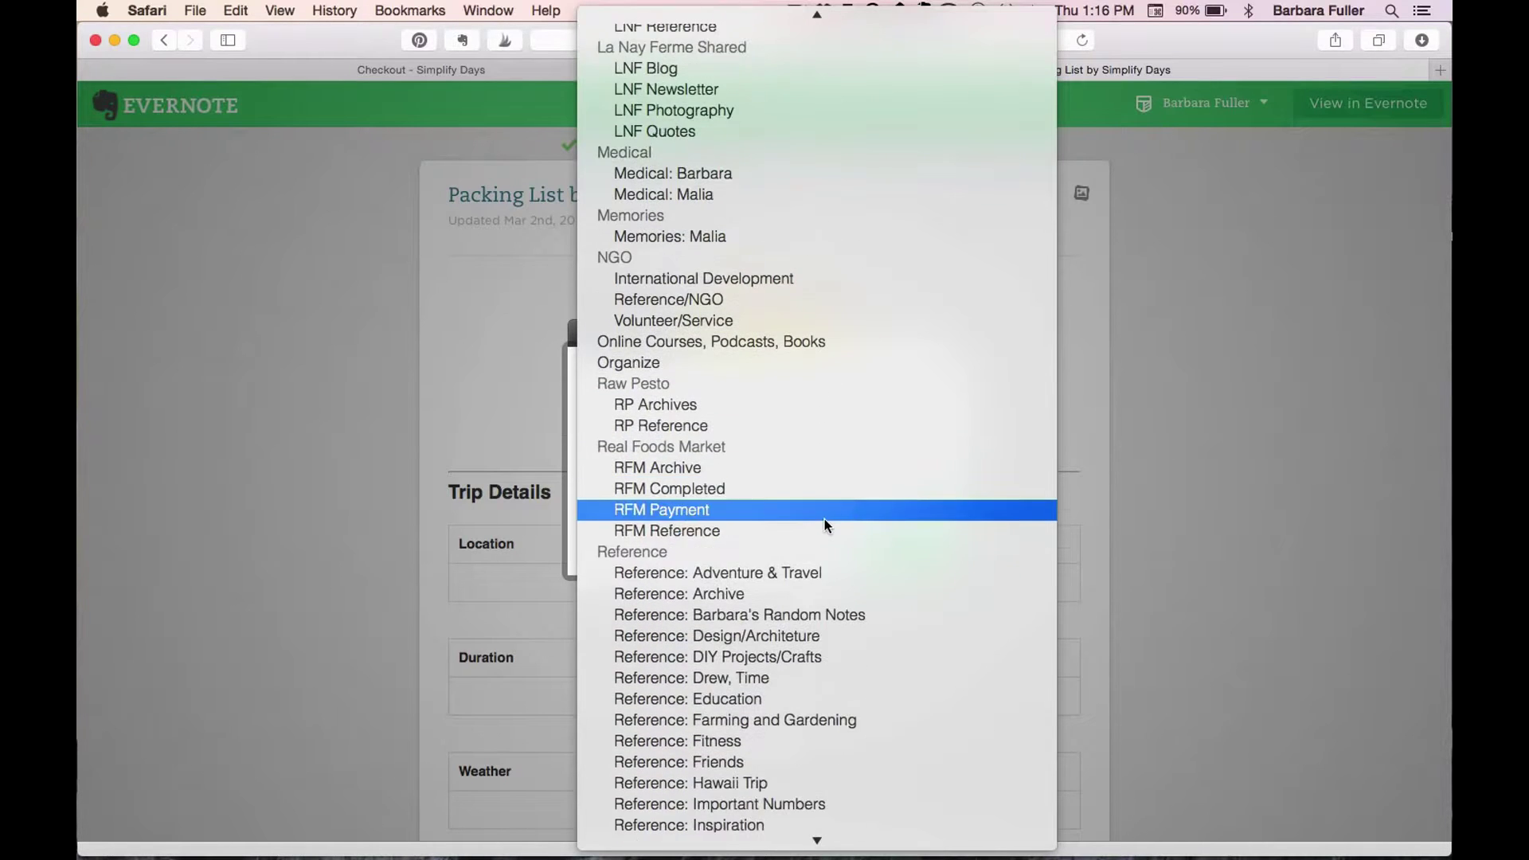
left_click(814, 572)
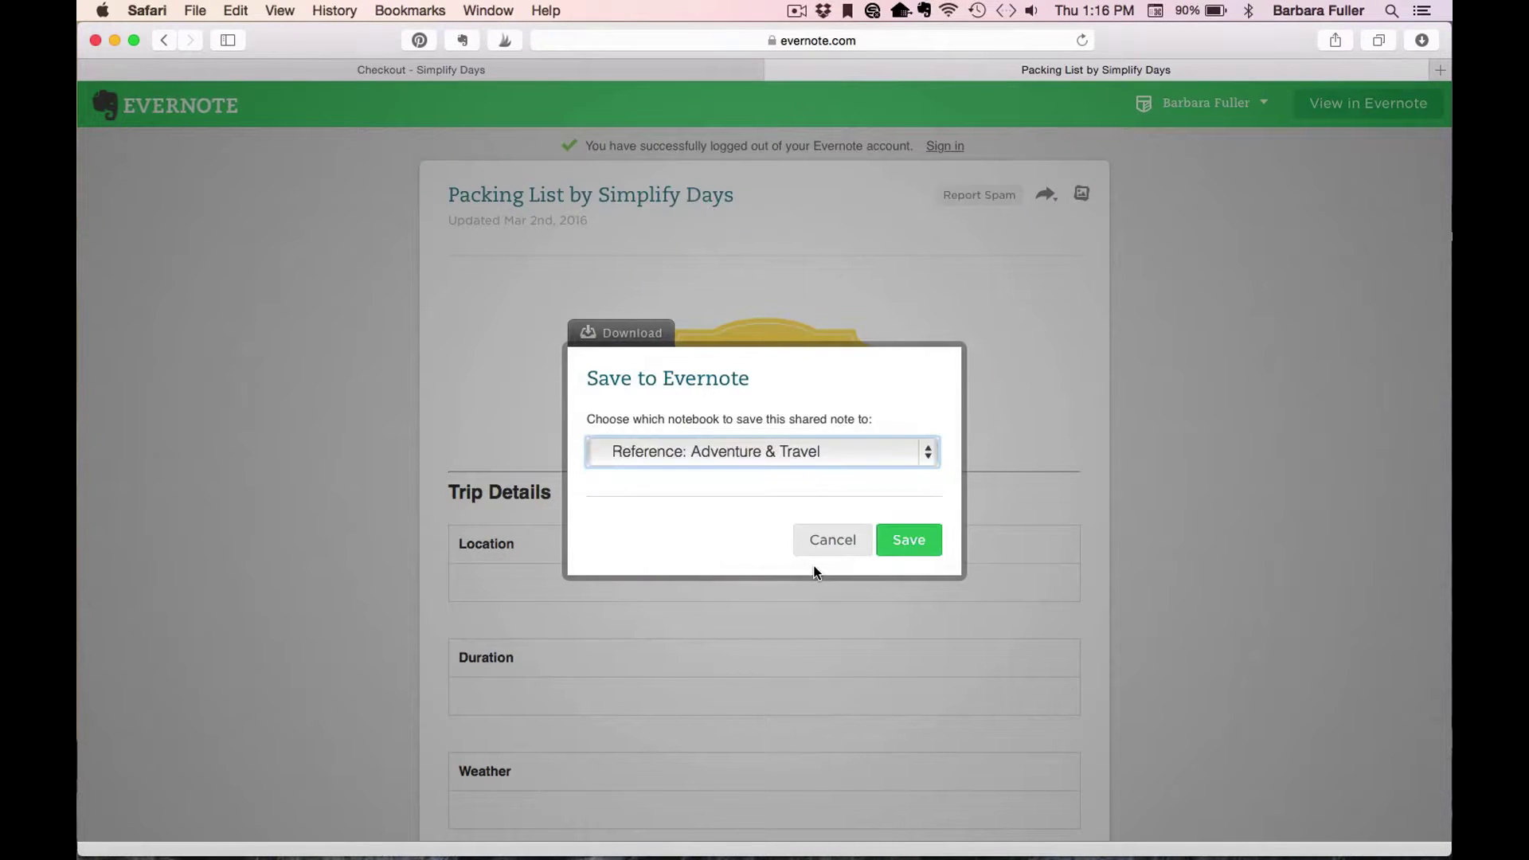
left_click(911, 541)
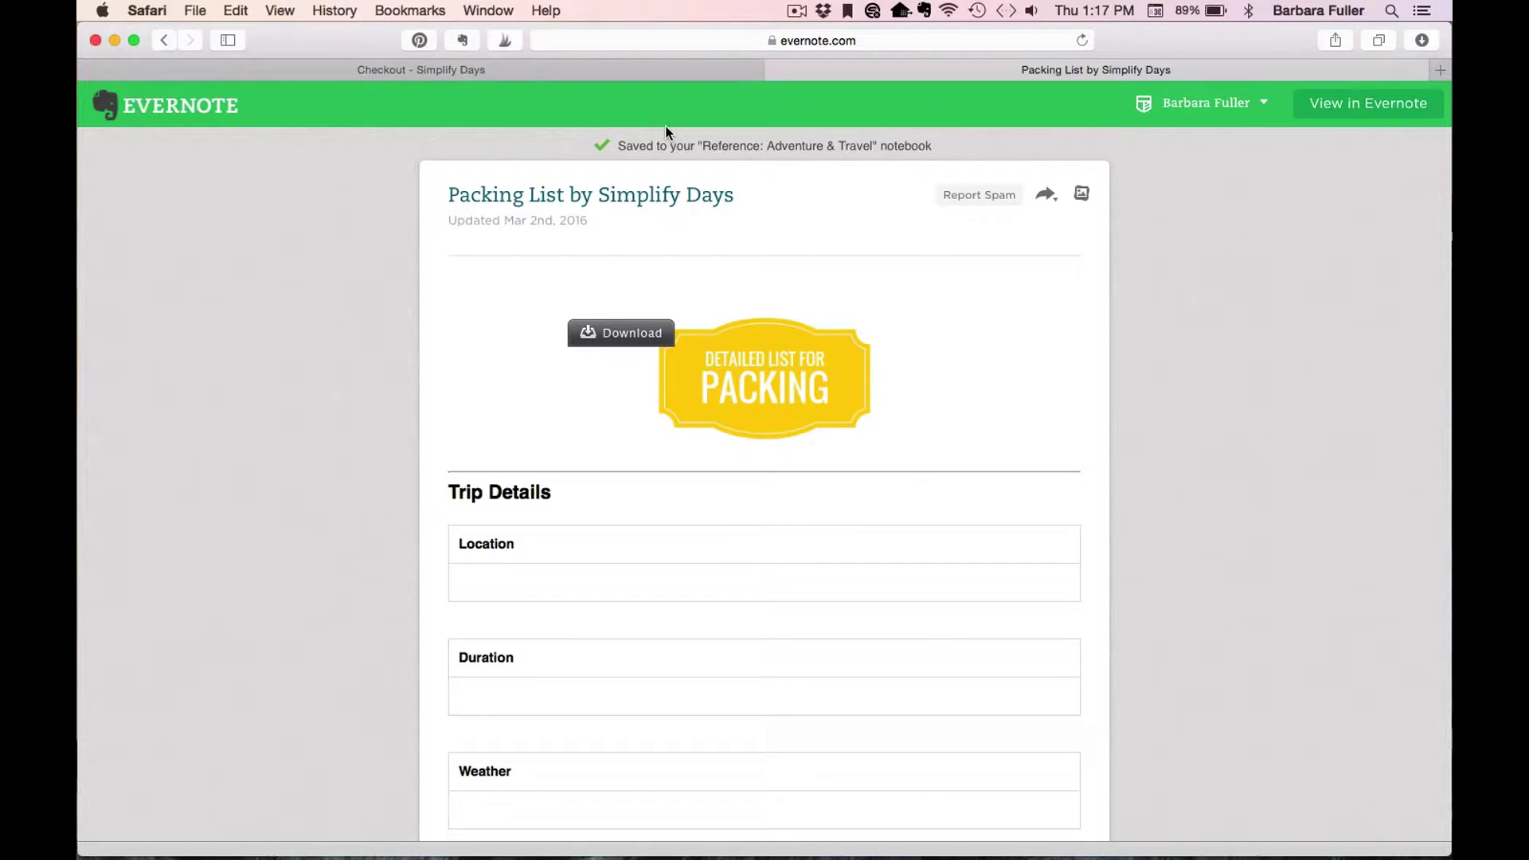
Switch to the Evernote desktop app and open the Packing List by Simplify Days note.
key("super+Tab")
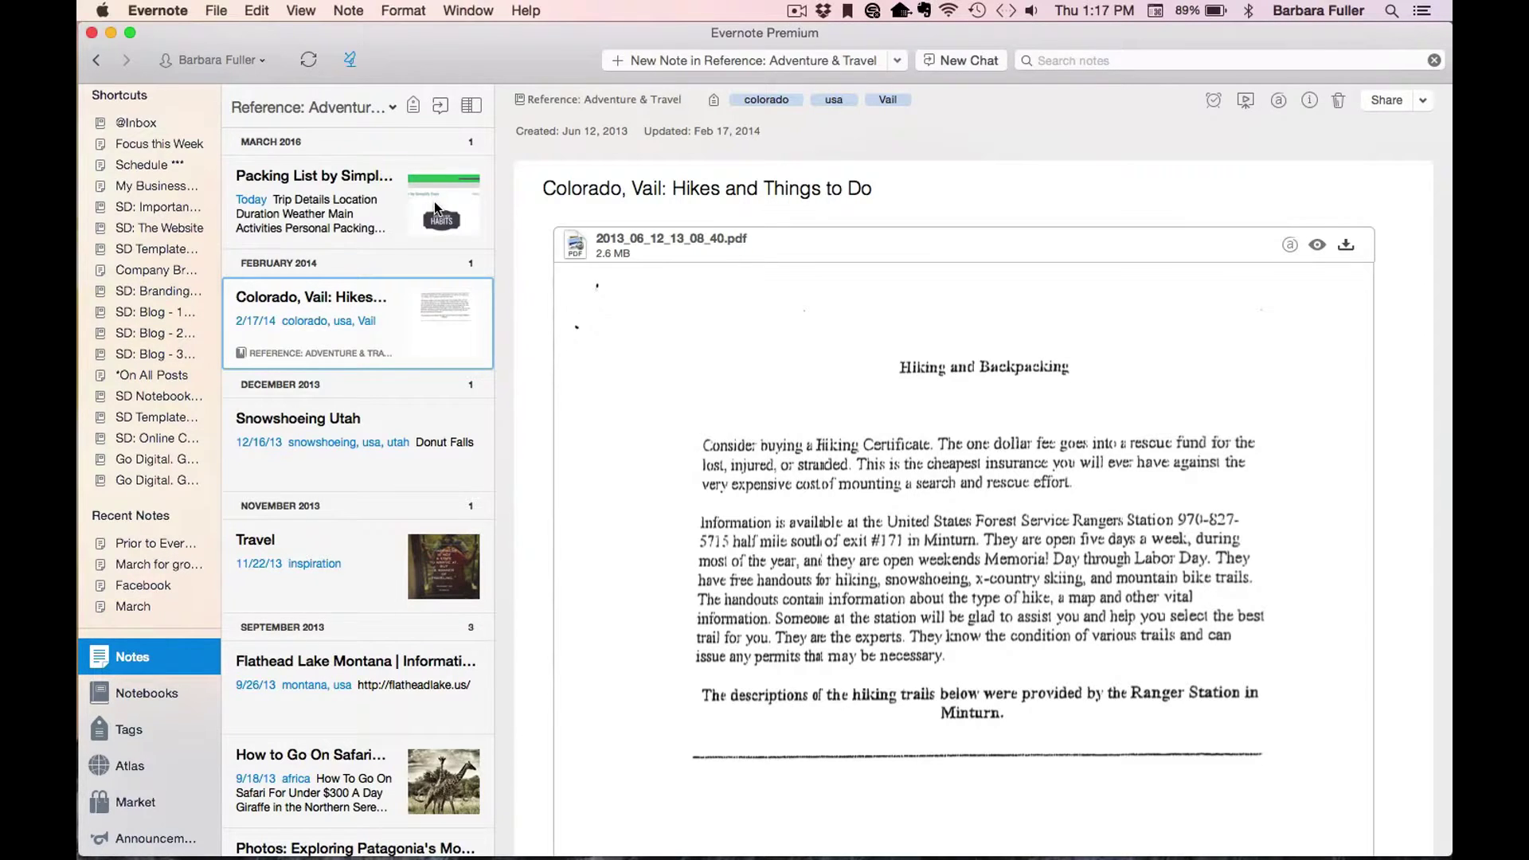
left_click(369, 199)
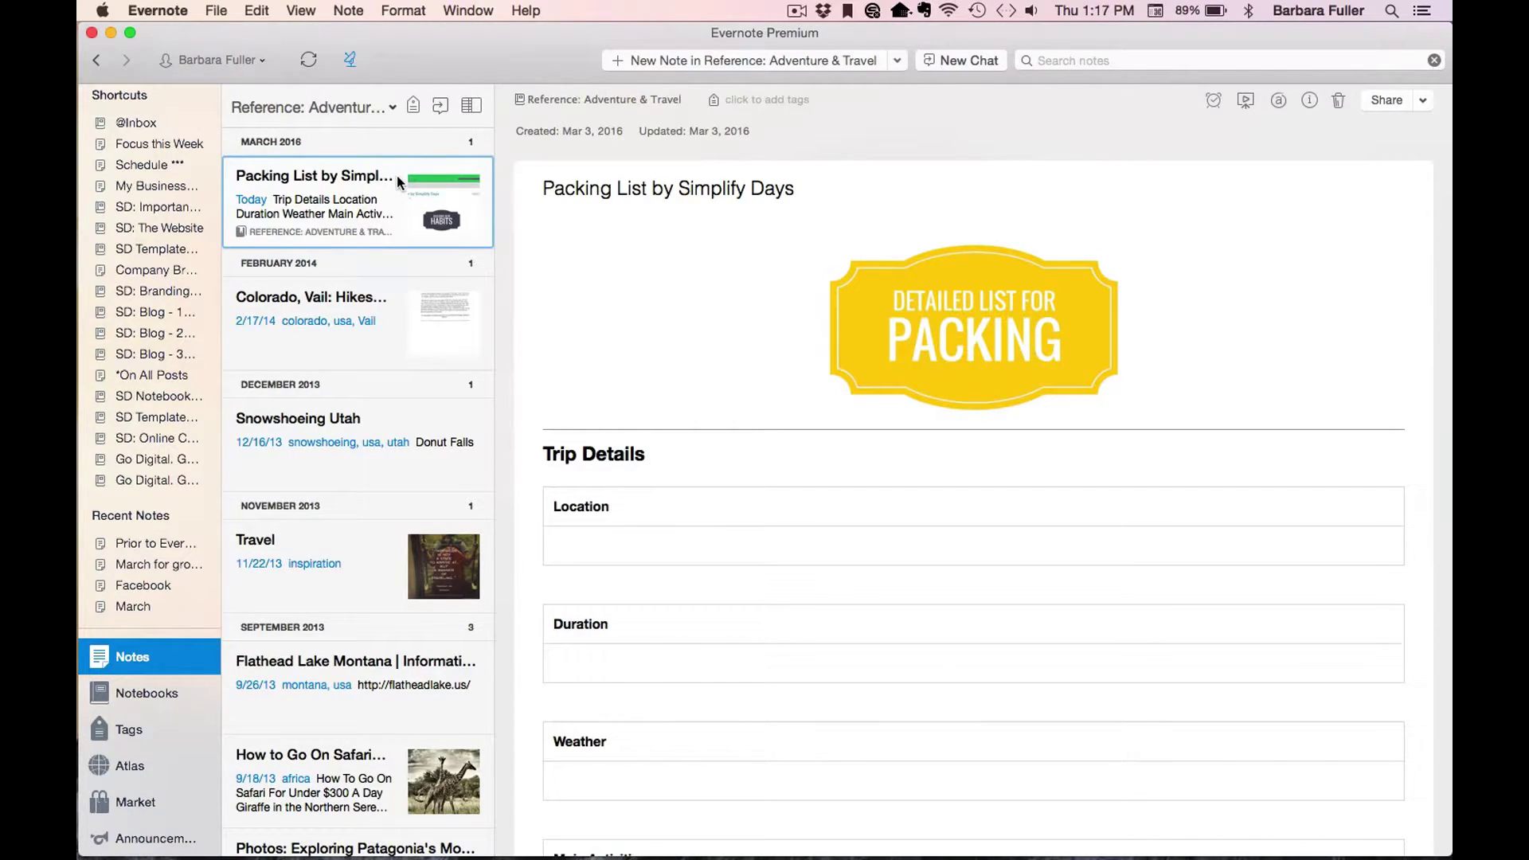
left_click(471, 107)
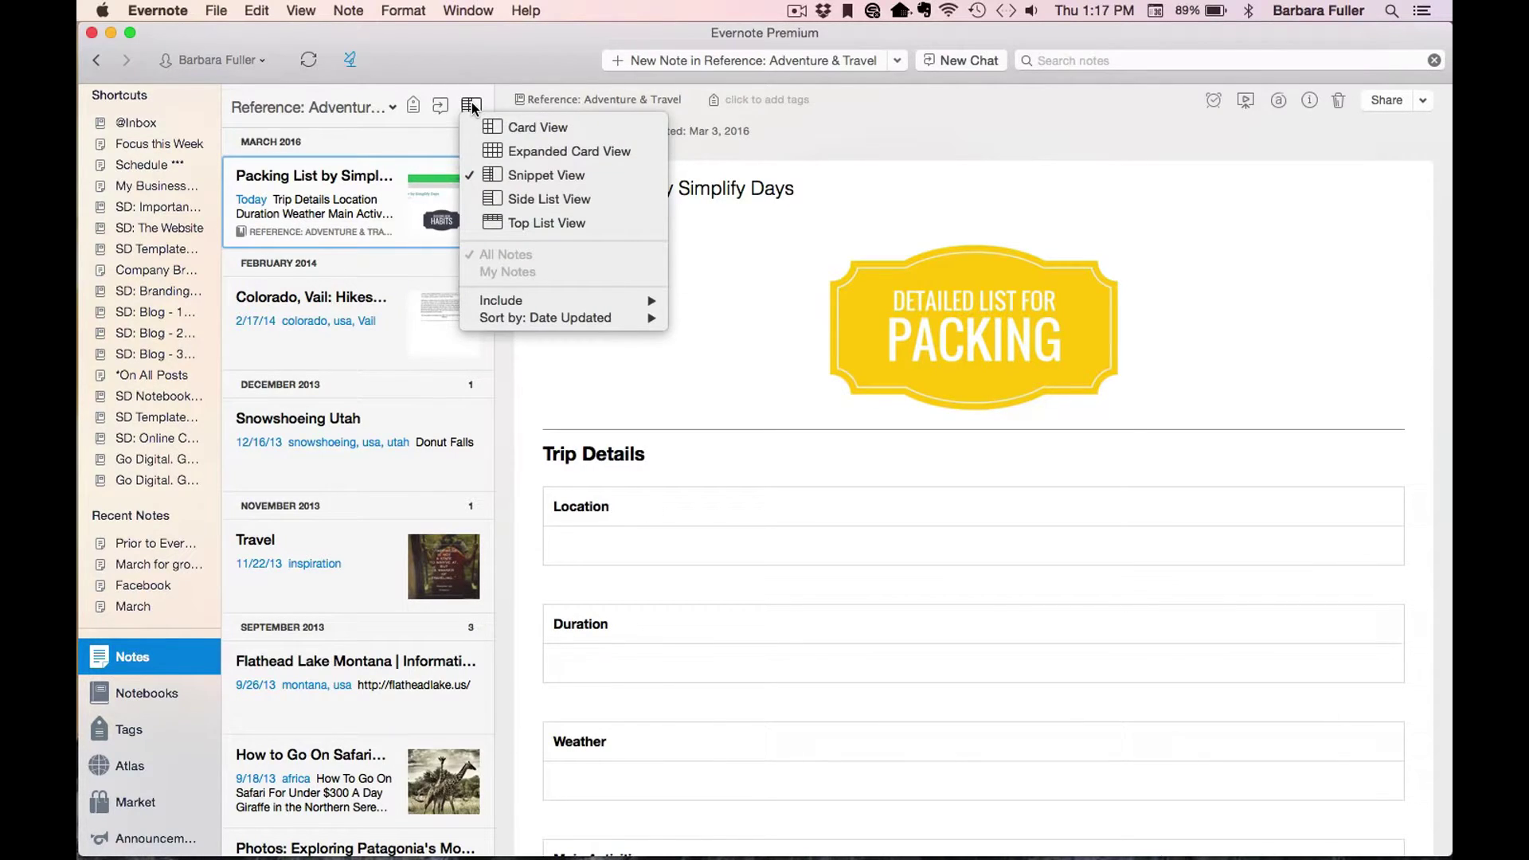
mouse_move(600, 322)
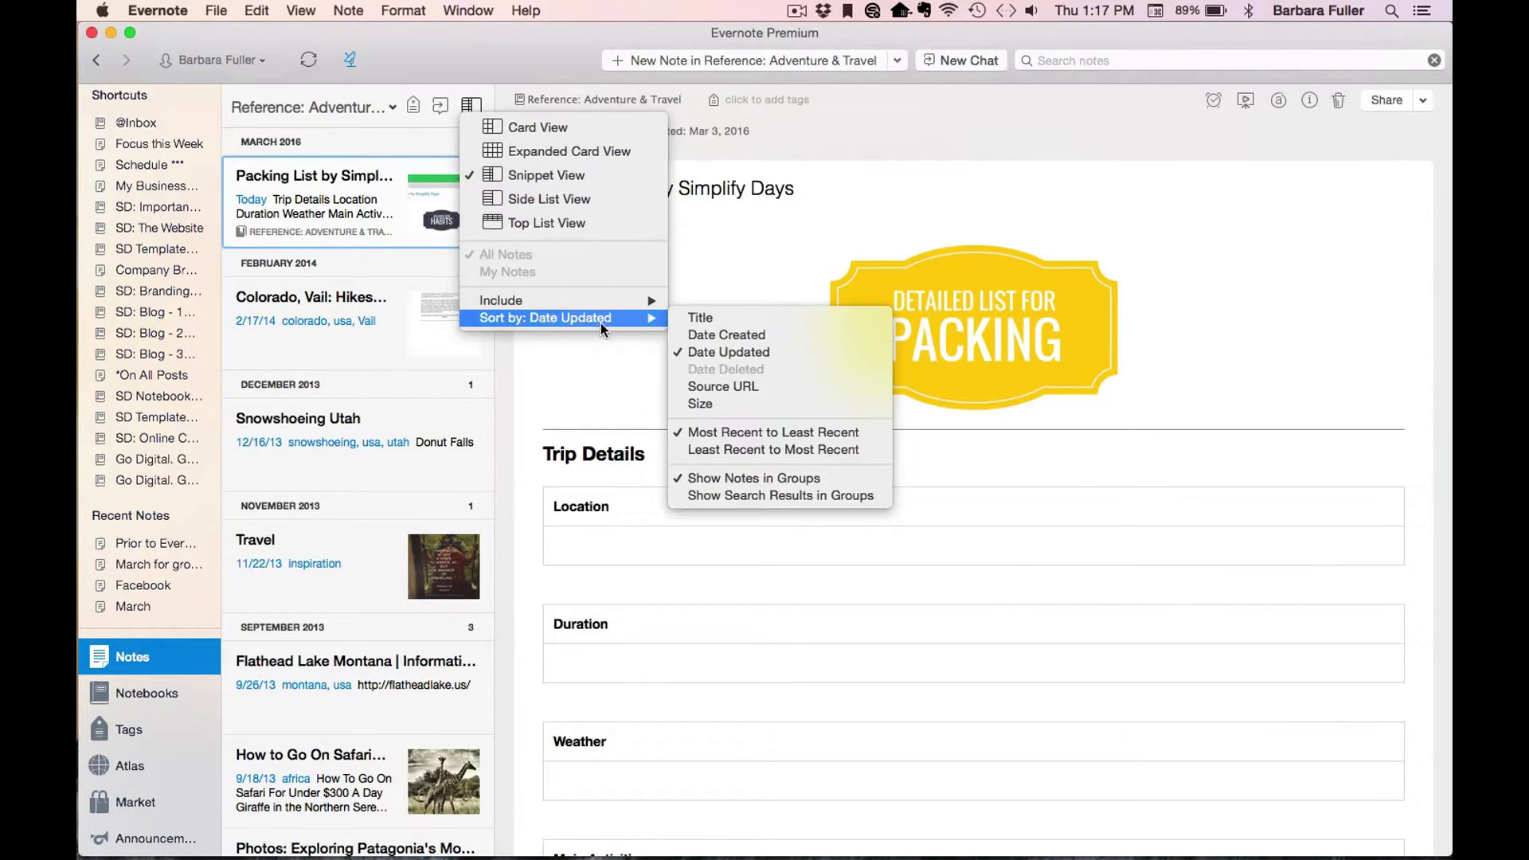
left_click(767, 354)
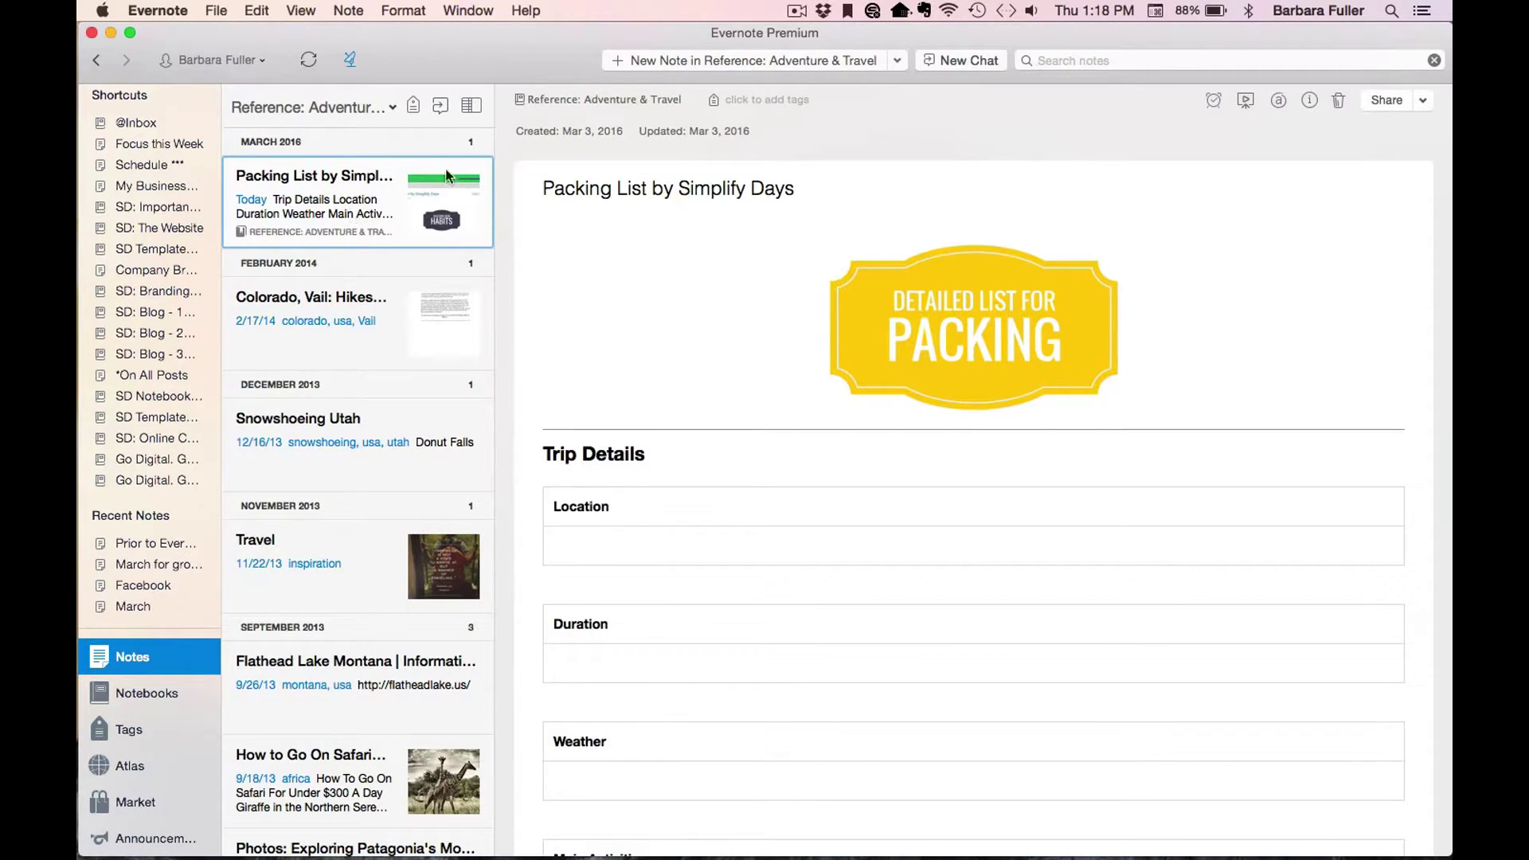
Add the 'templates' tag to the note from the autocomplete suggestion.
type("templates")
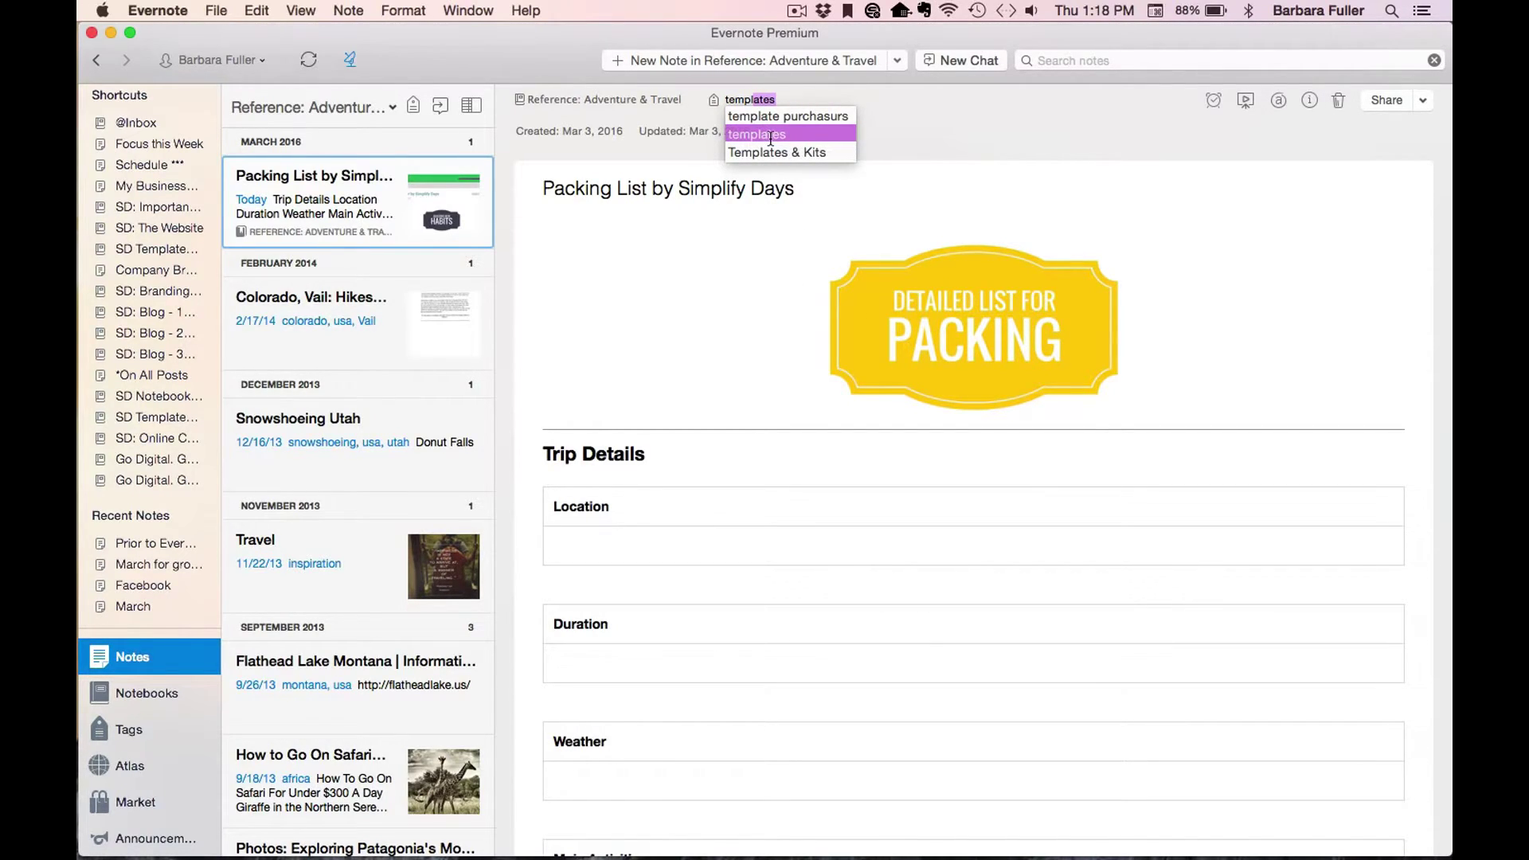
left_click(770, 135)
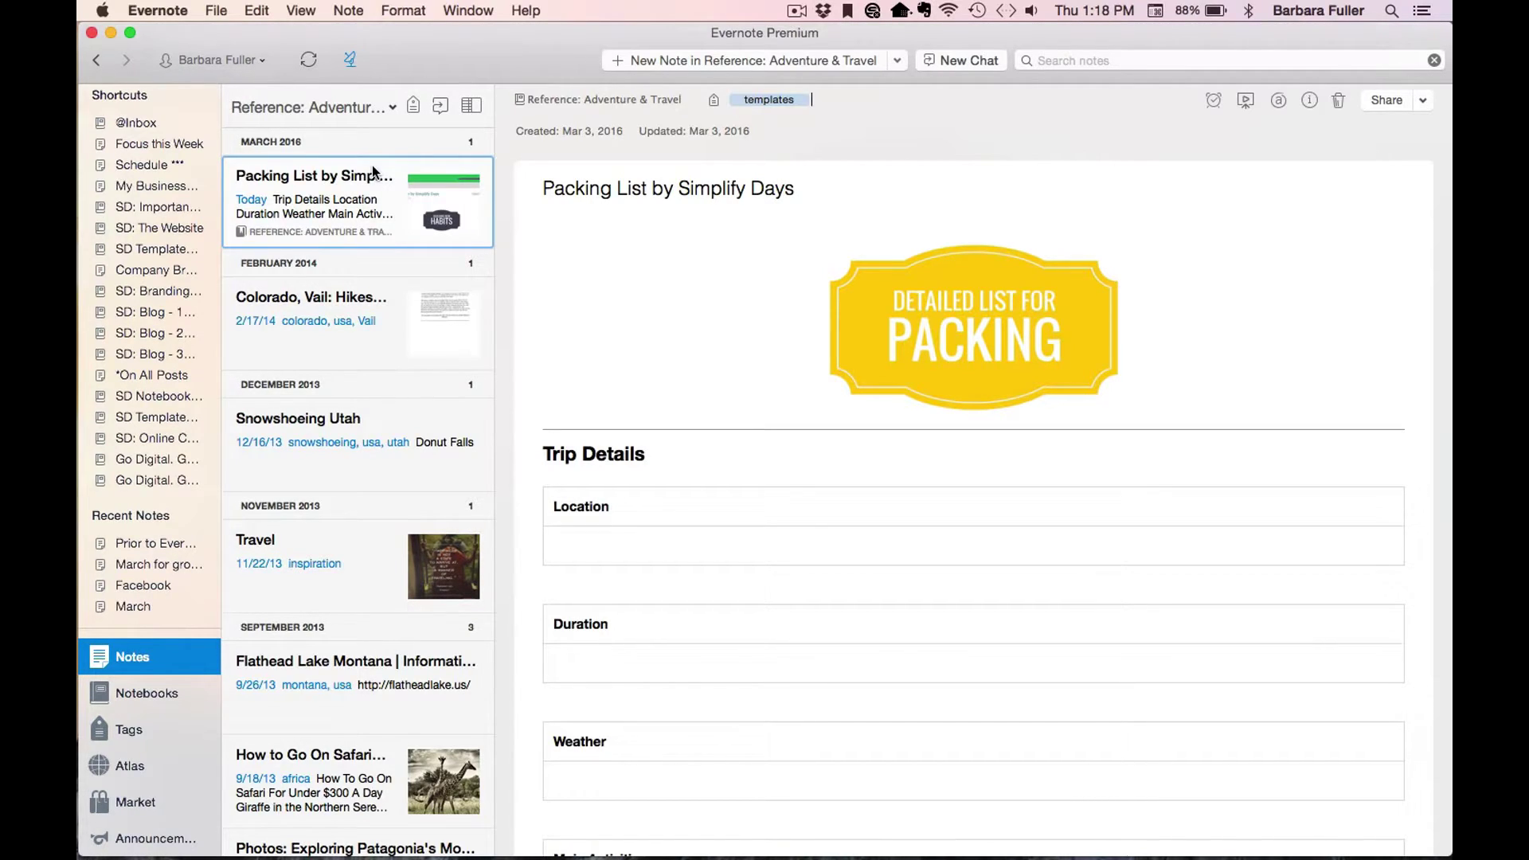
Copy the note into Reference: Adventure & Travel and open the new copy.
left_click(348, 11)
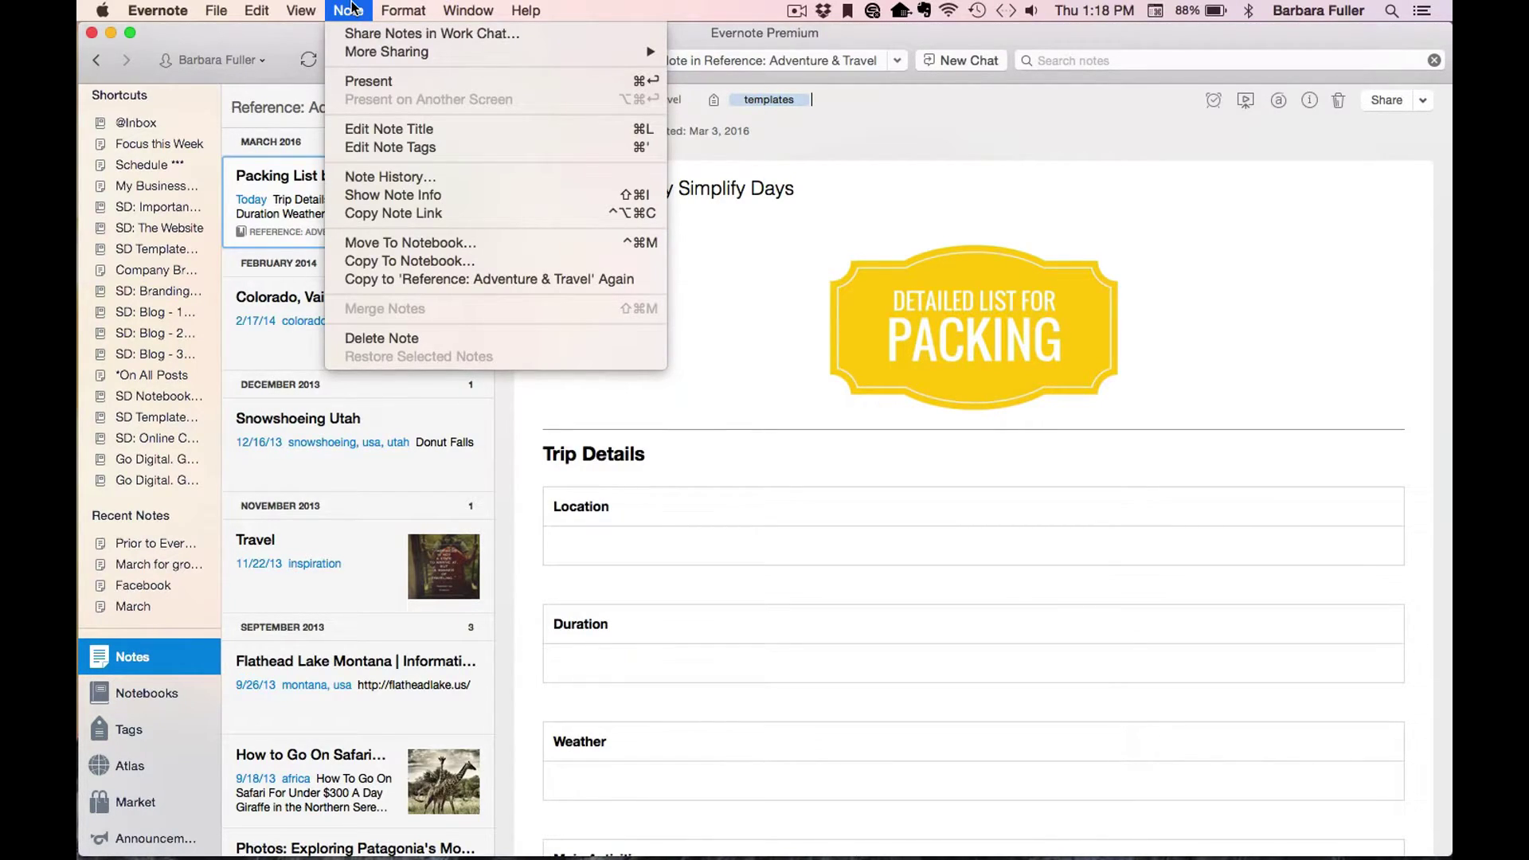
left_click(476, 260)
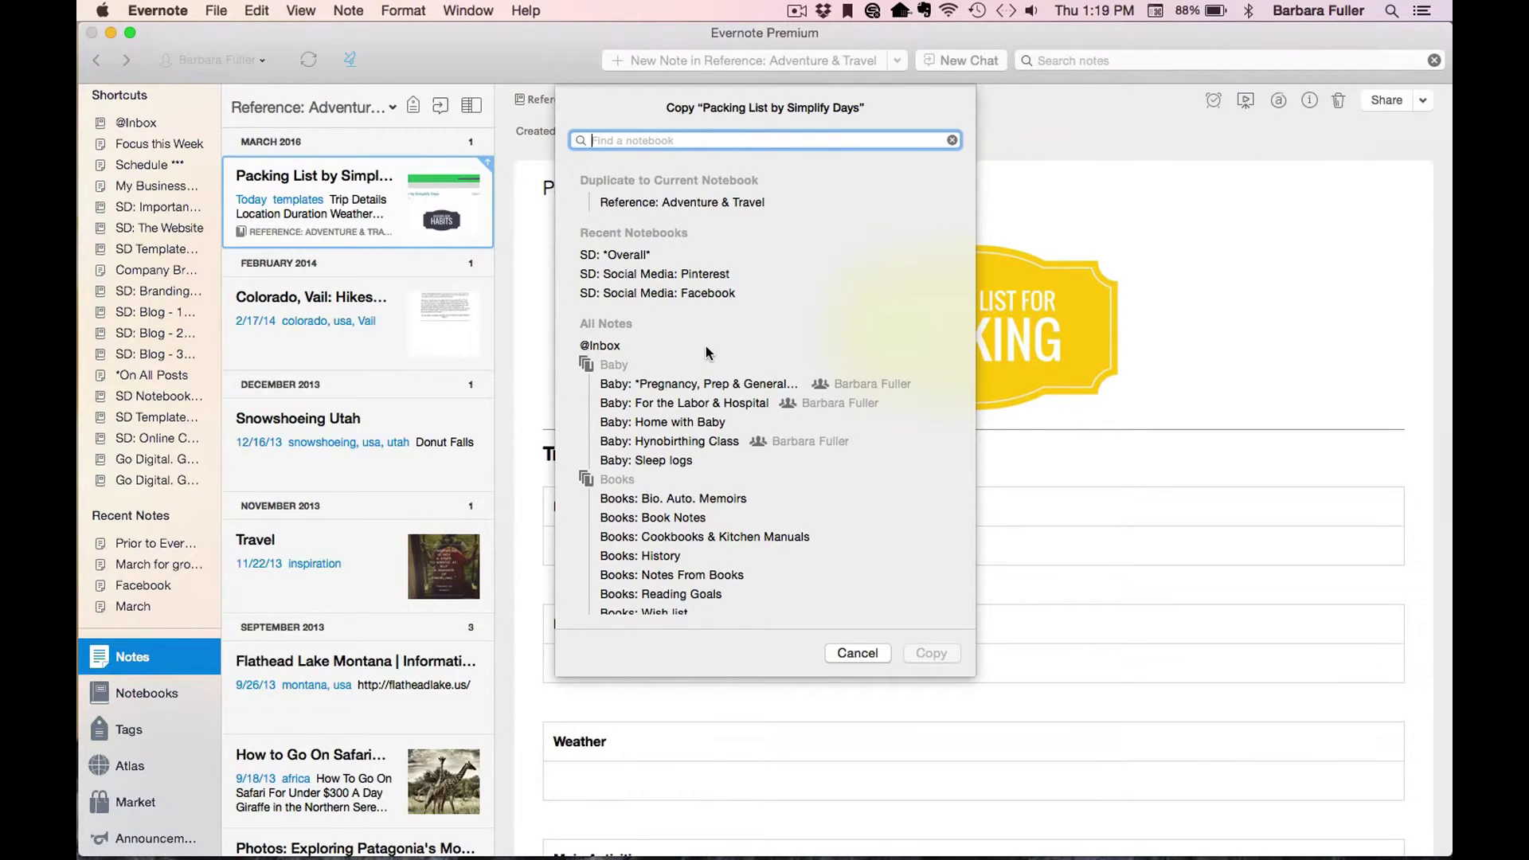
left_click(706, 203)
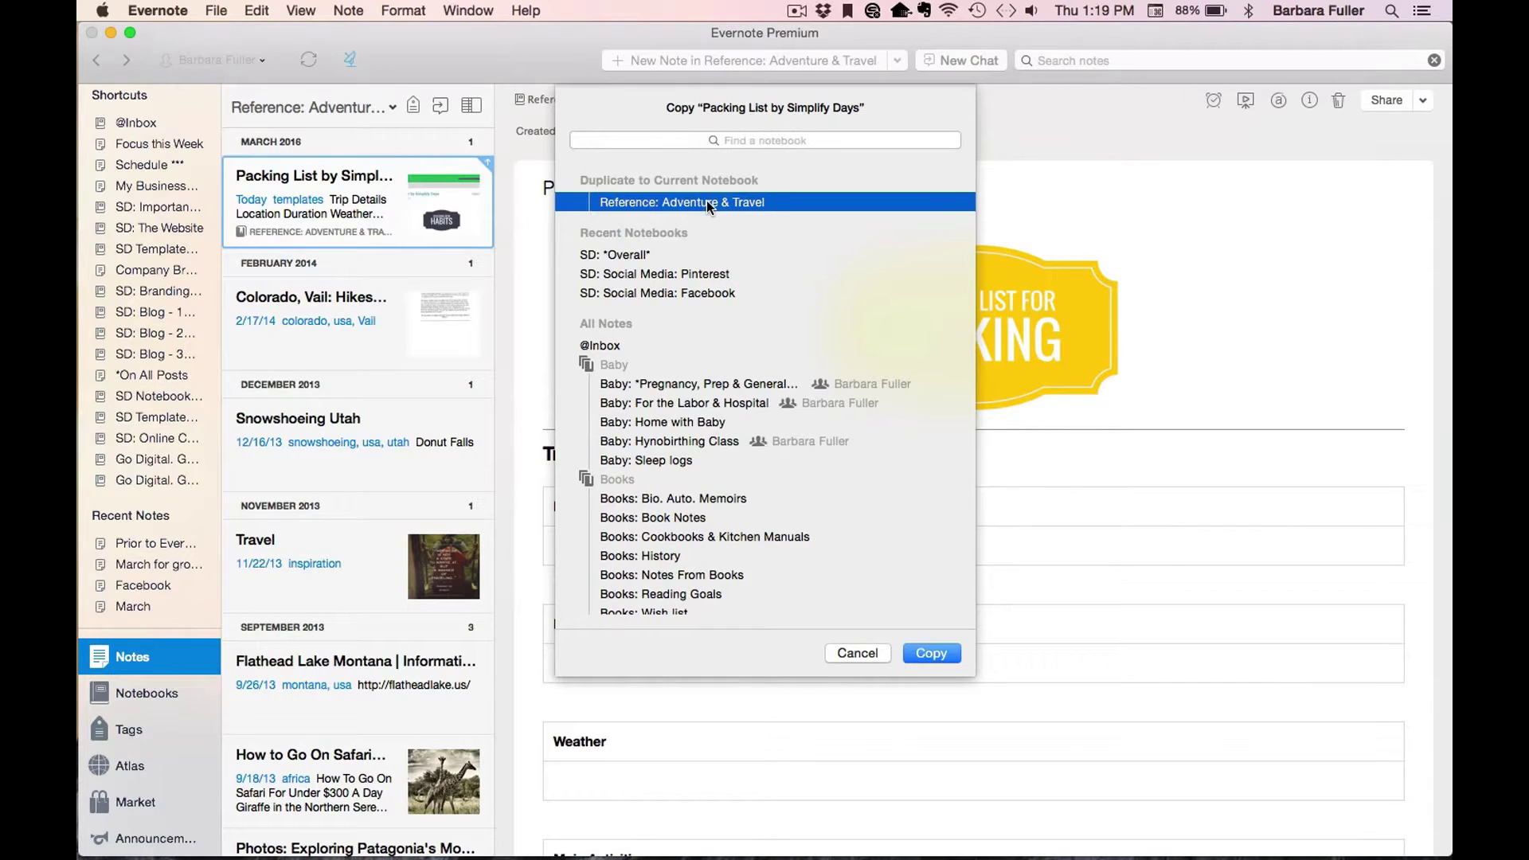
left_click(930, 653)
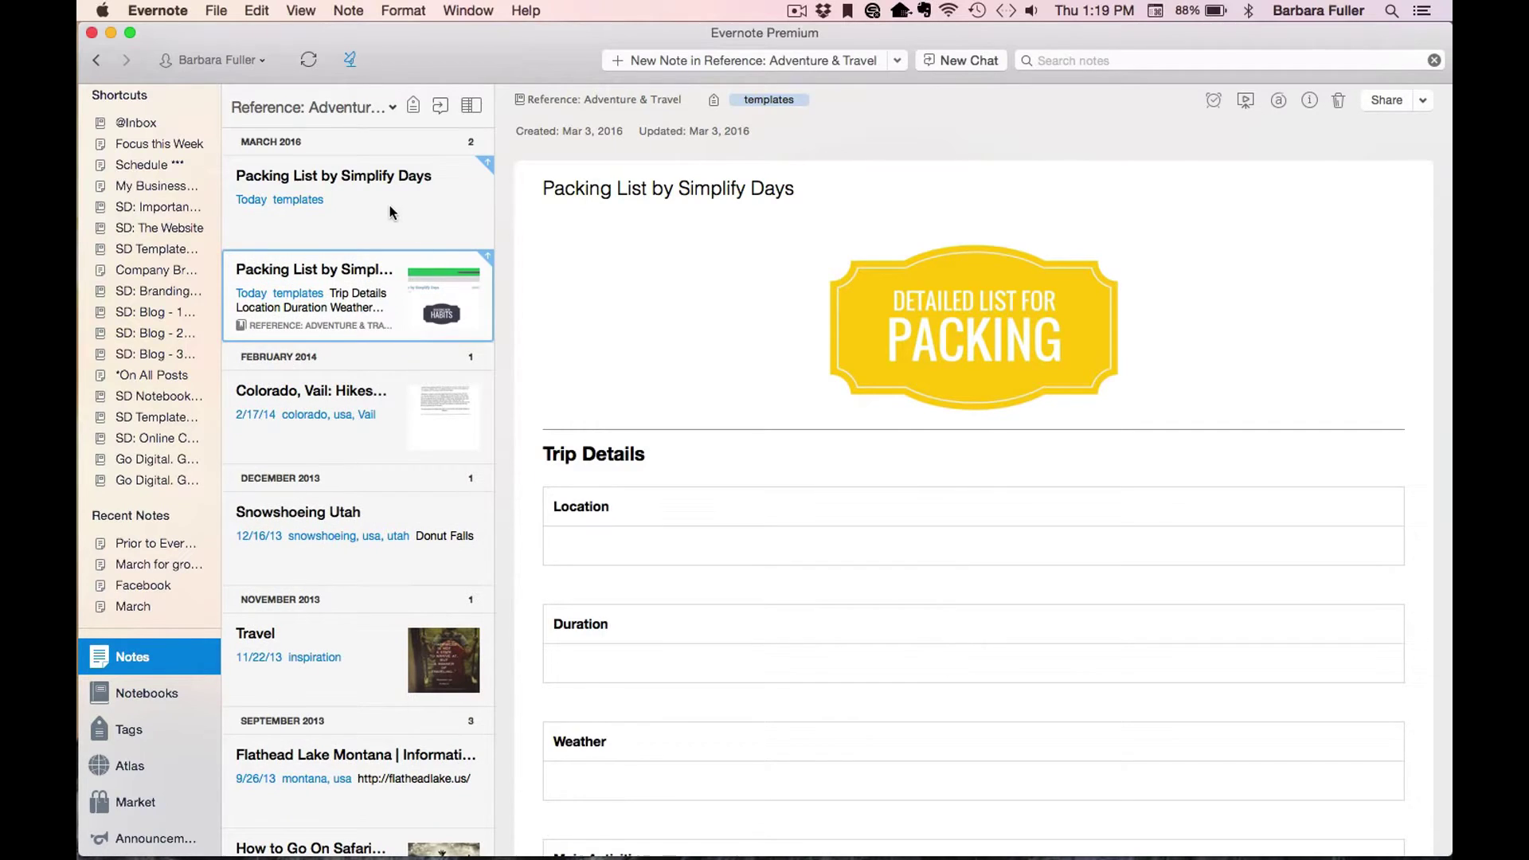
left_click(390, 212)
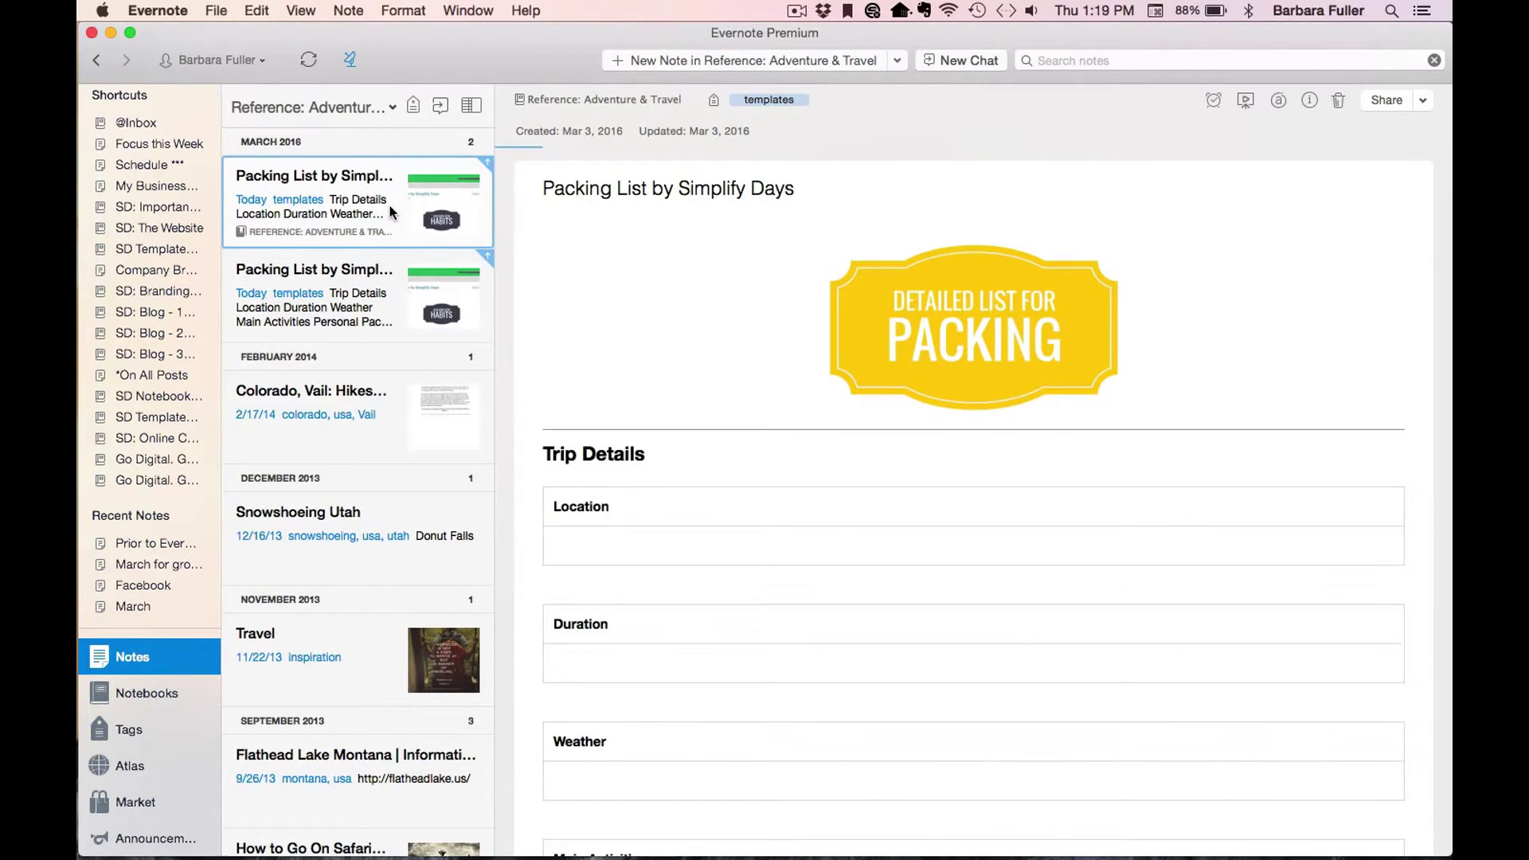
Delete the templates tag from the copy and prefix its title with '2016-03, Moab,'.
left_click(850, 100)
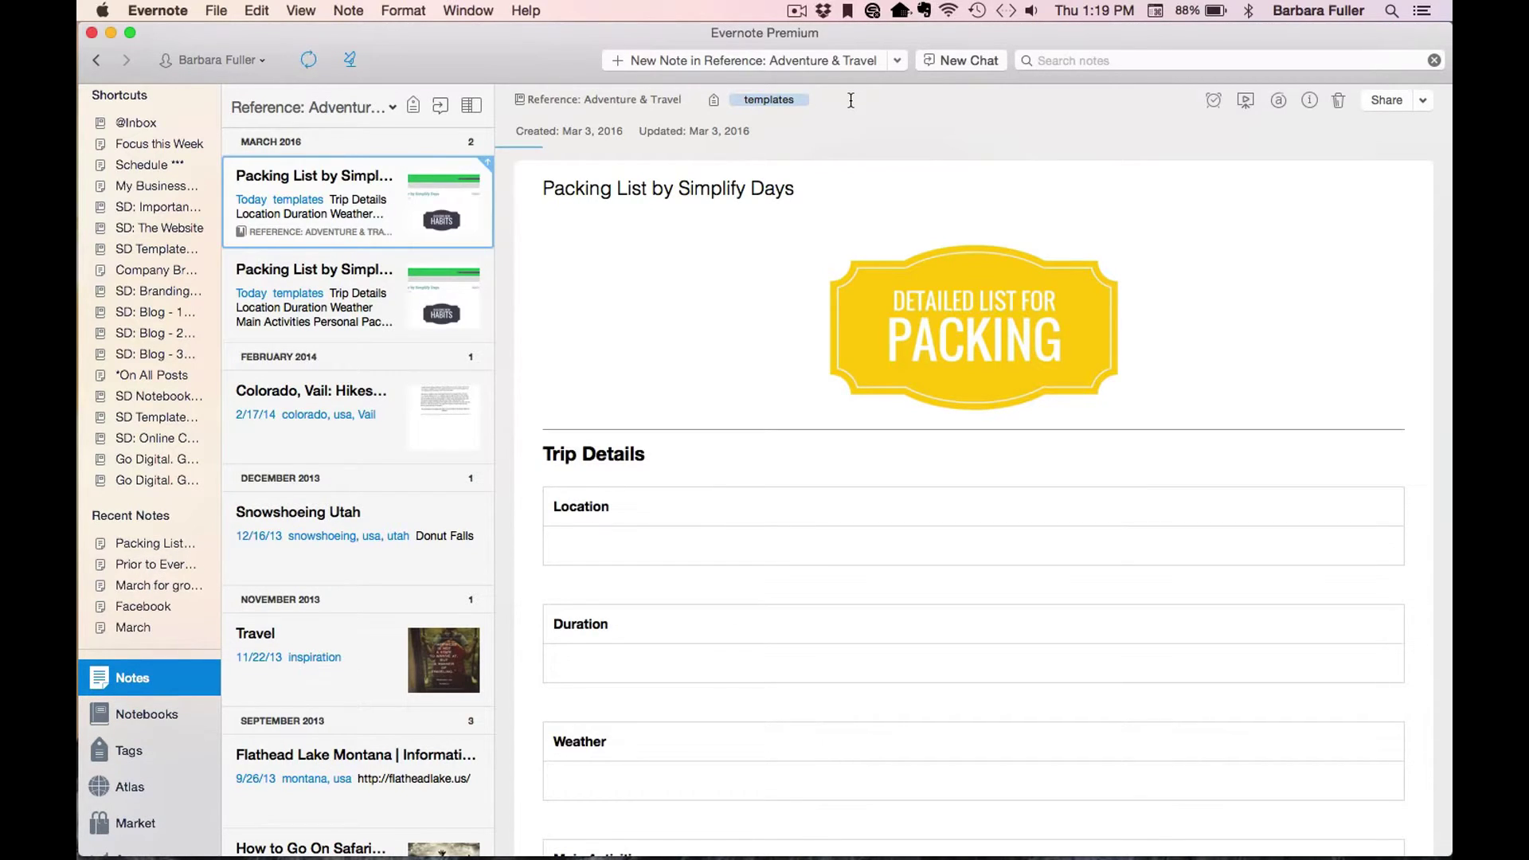
key("BackSpace")
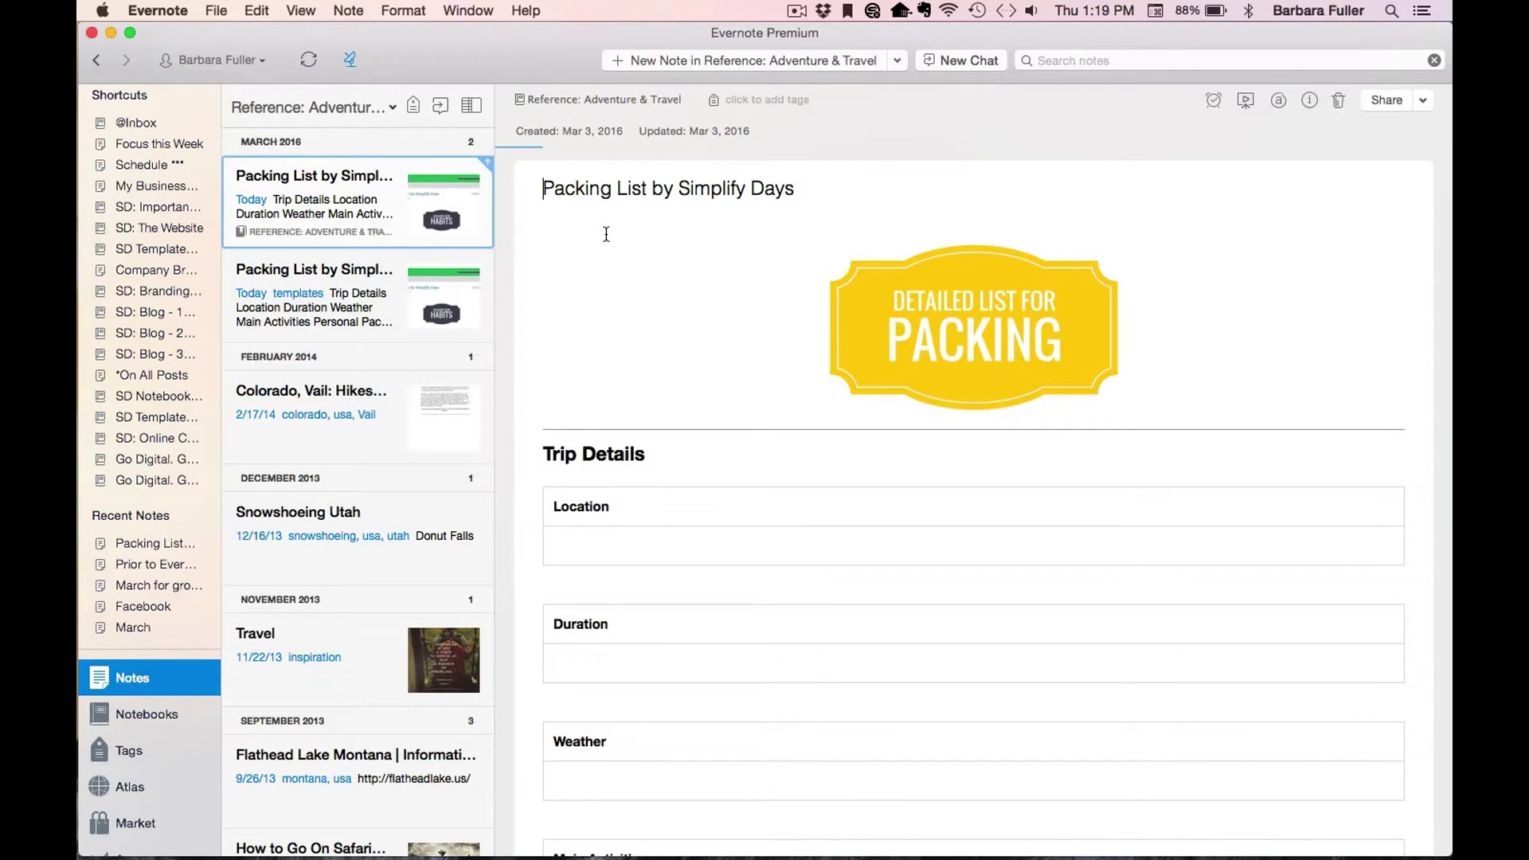
type("2016")
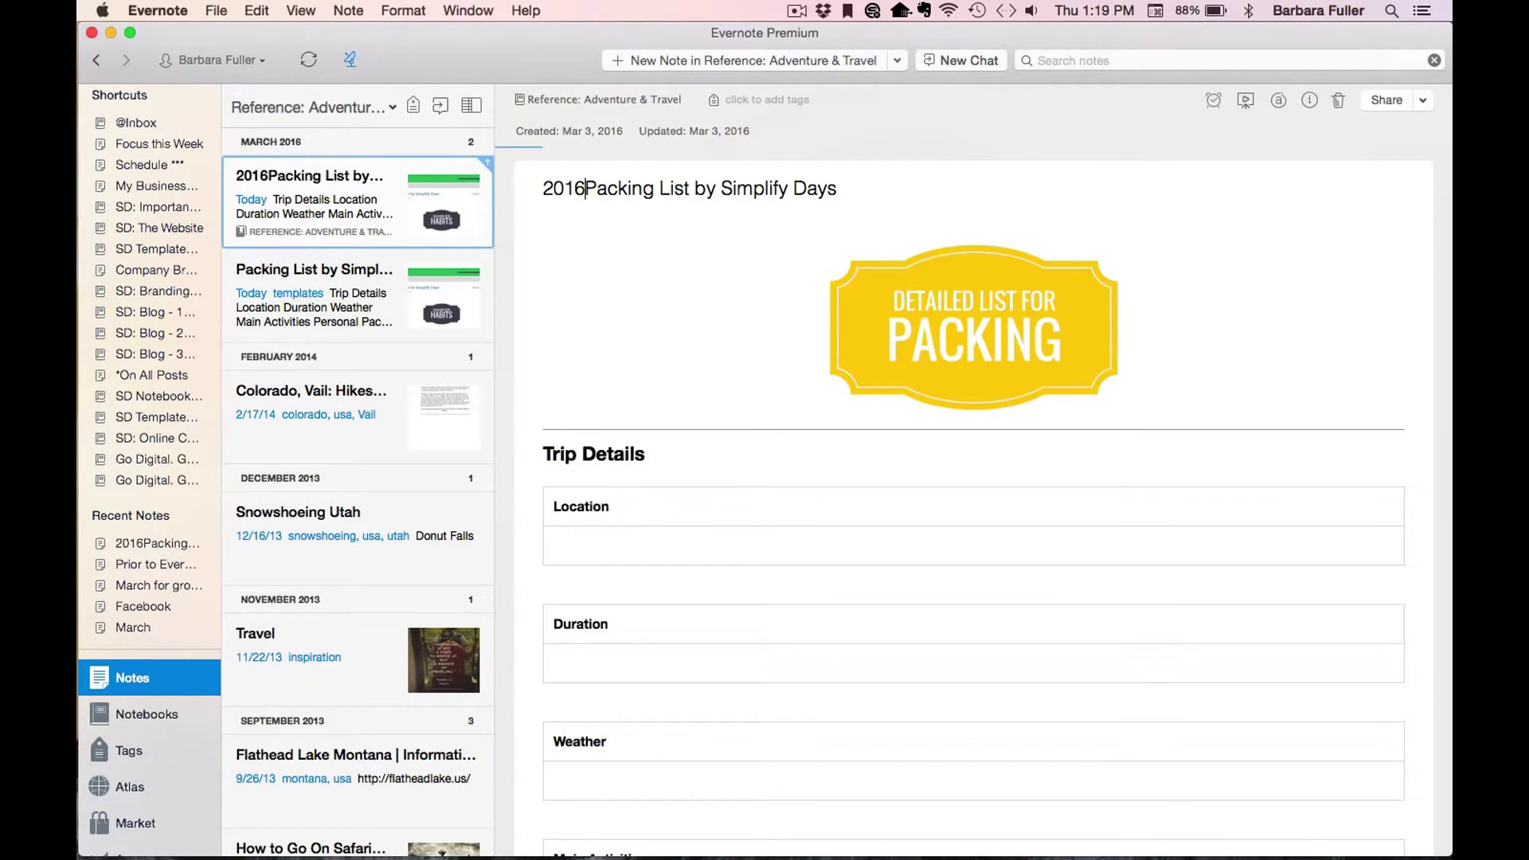
type("-03")
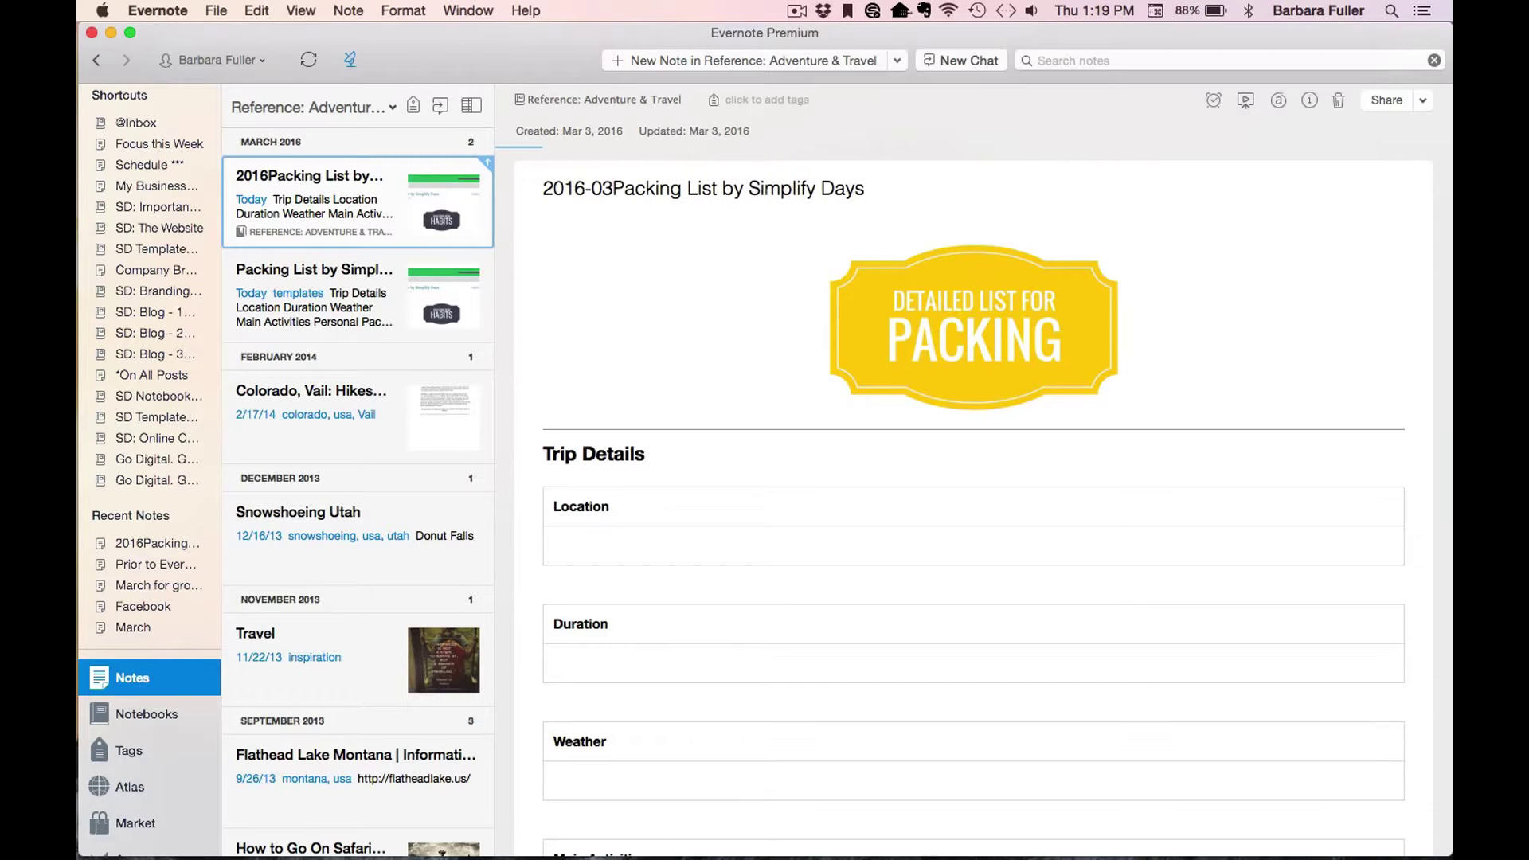
type(", Moab")
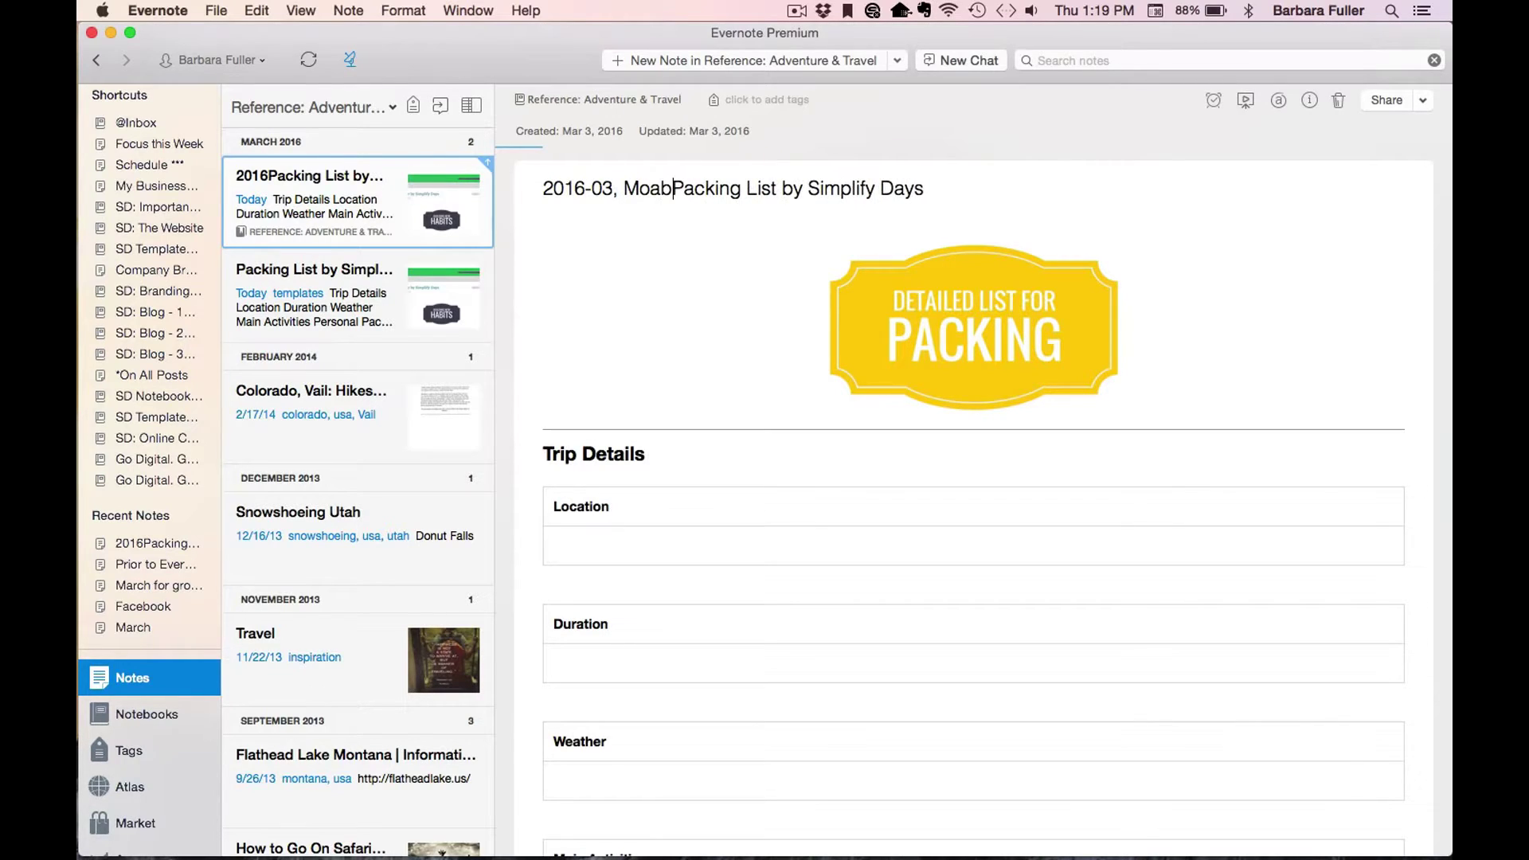
type(",")
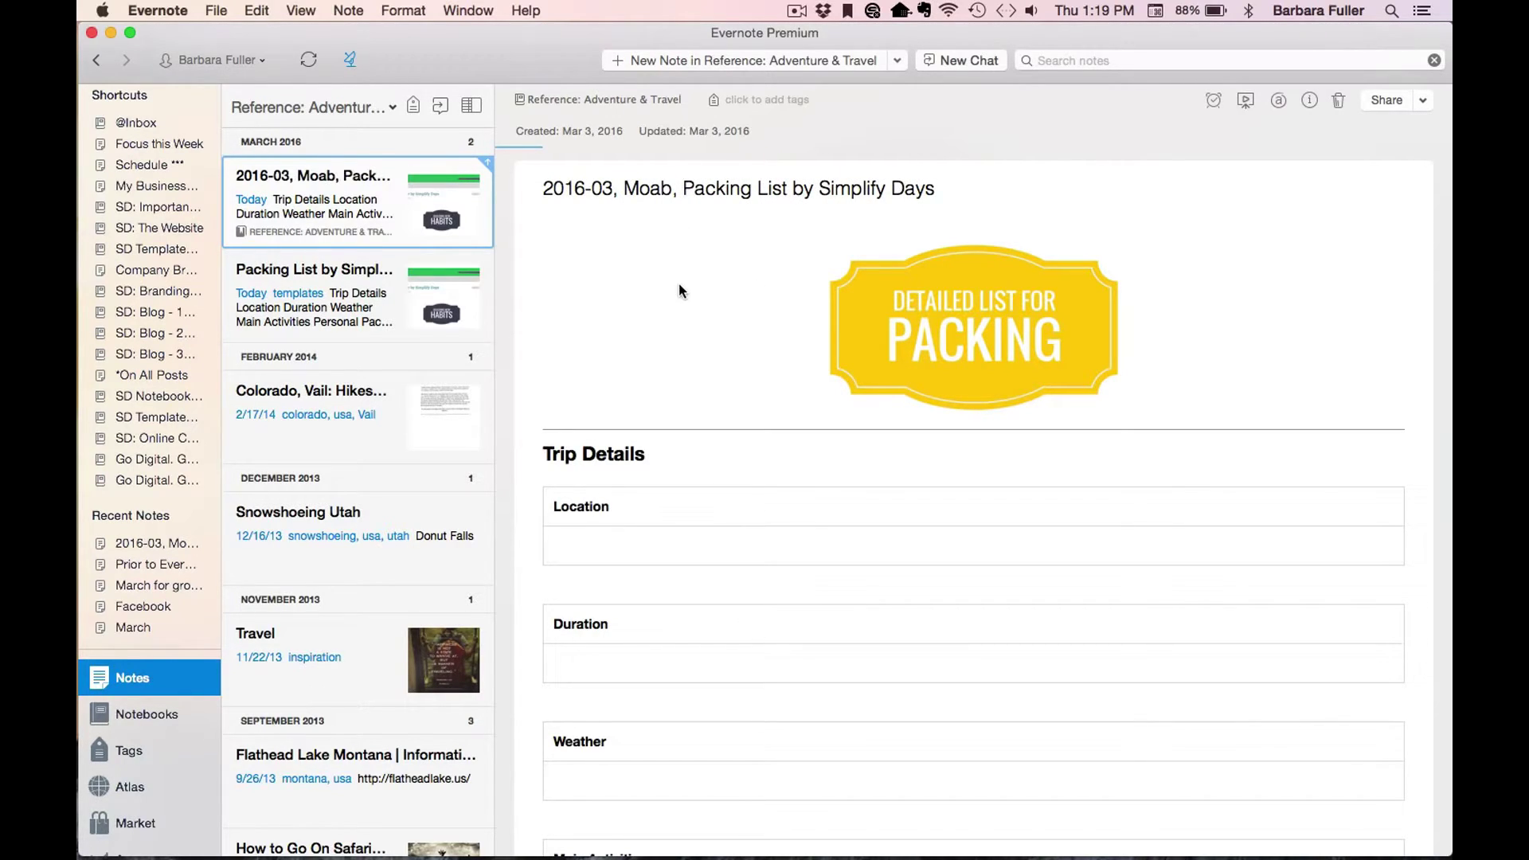
left_click(618, 301)
left_click(623, 542)
scroll(773, 521, "down", 10)
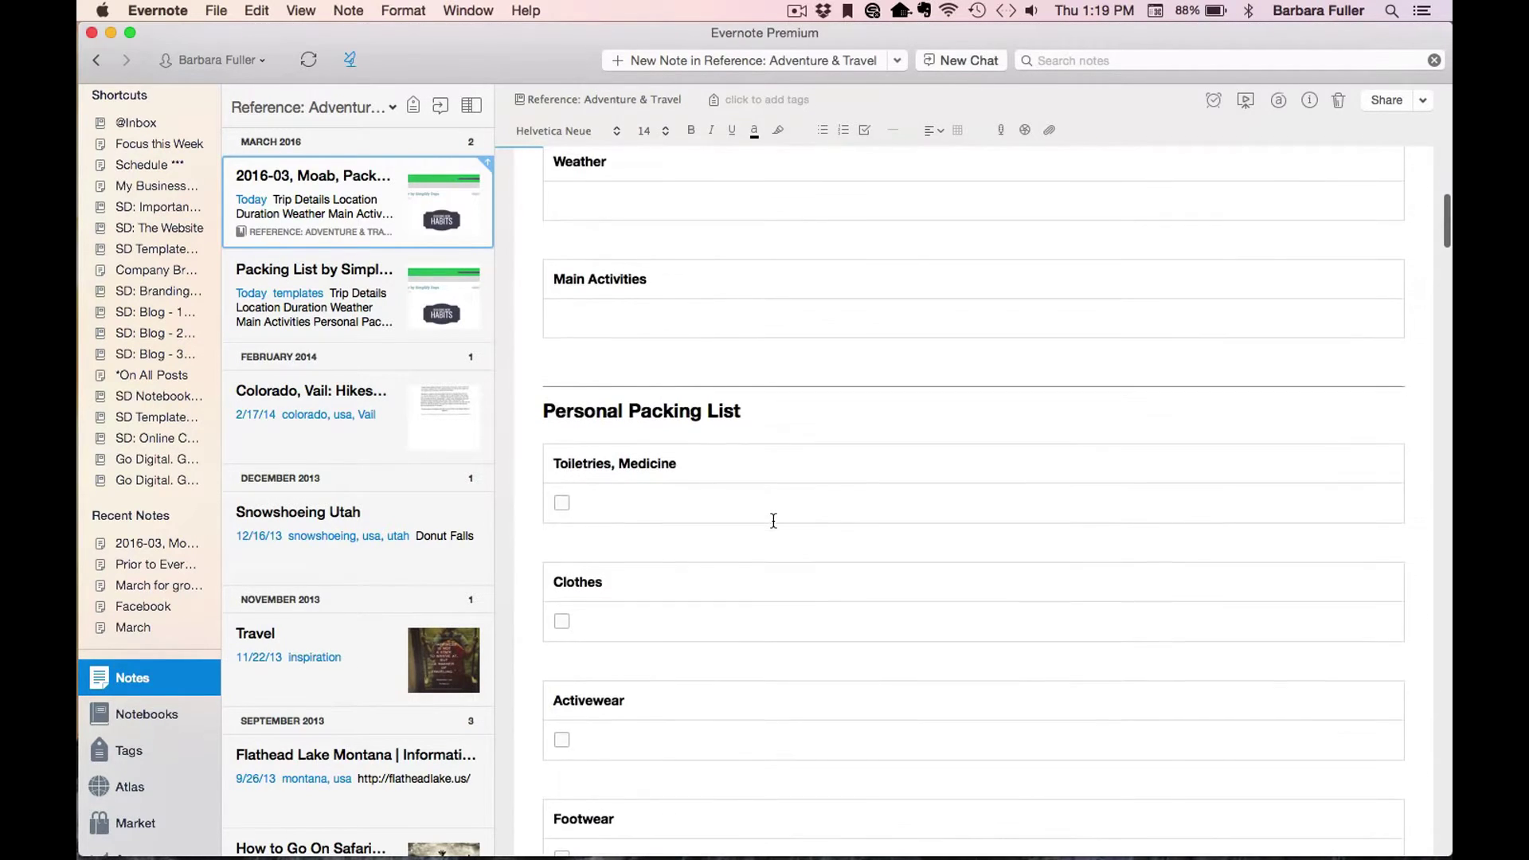
scroll(701, 560, "down", 3)
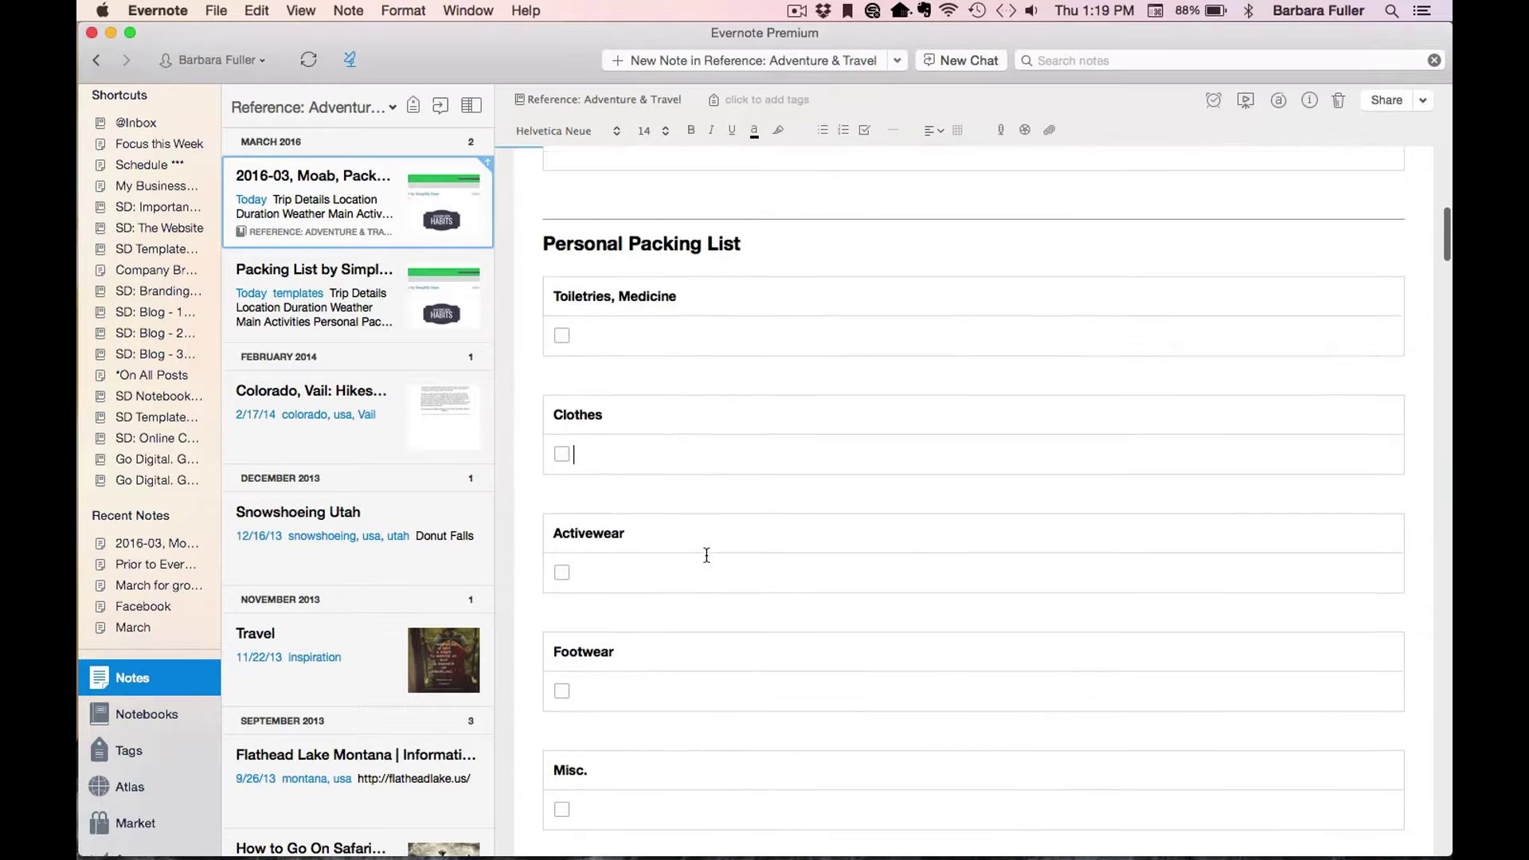
scroll(706, 554, "down", 8)
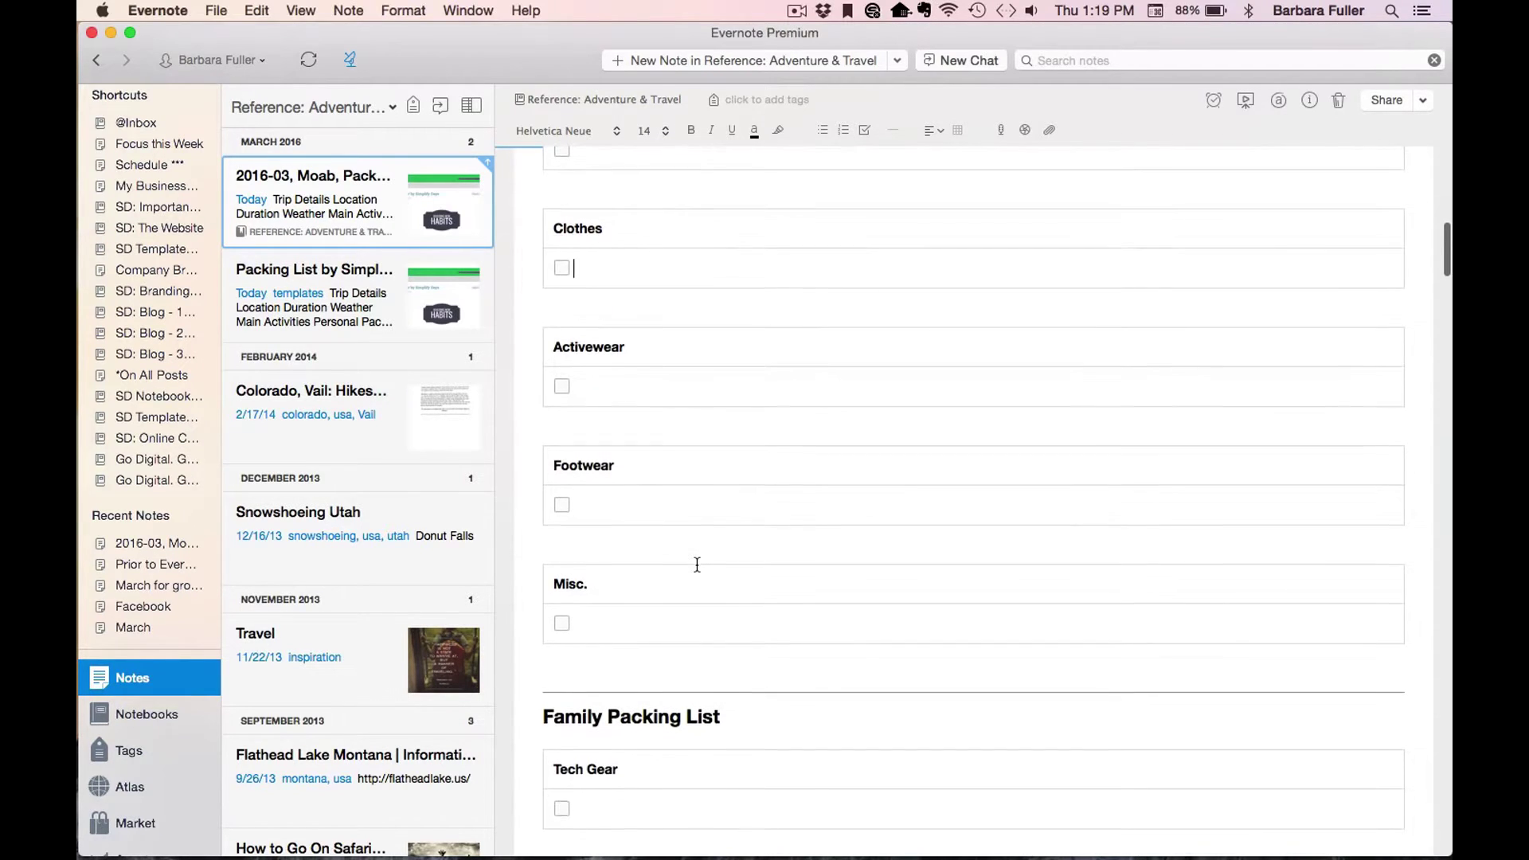
scroll(697, 565, "down", 1)
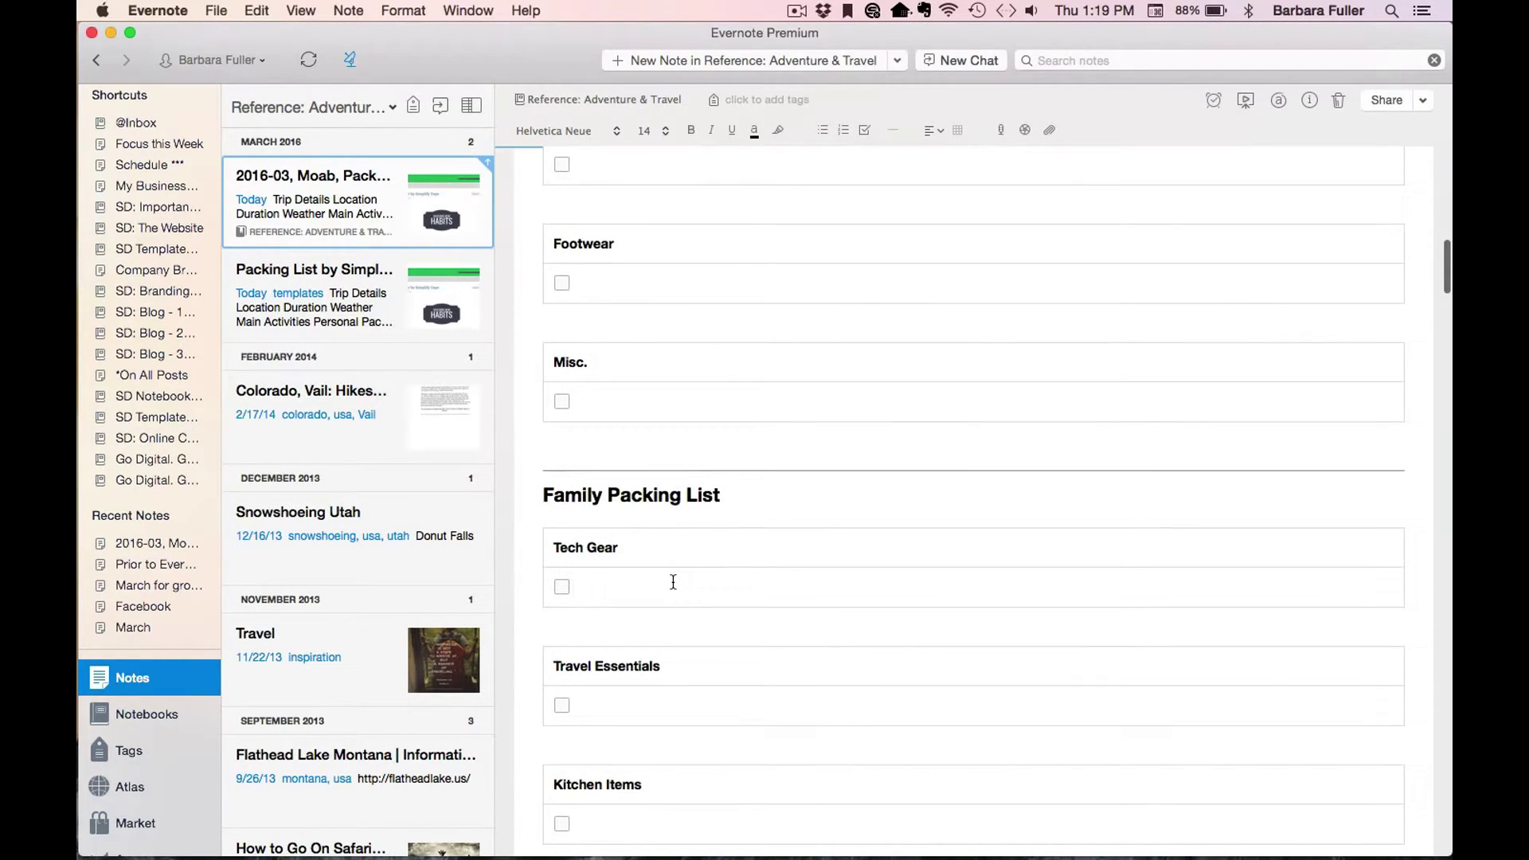
scroll(672, 582, "up", 12)
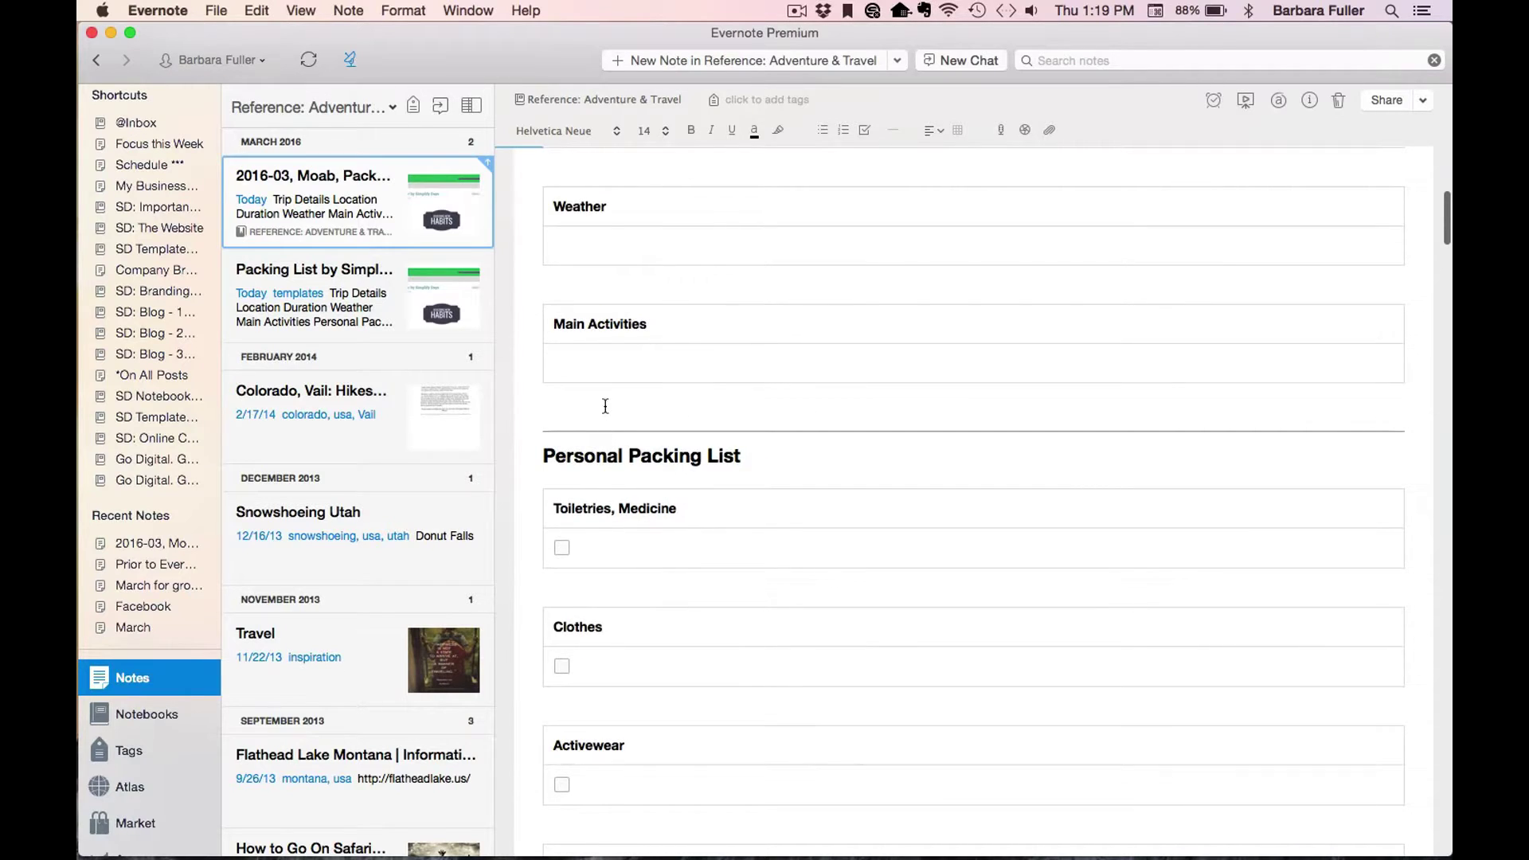
left_click(605, 407)
left_click(959, 130)
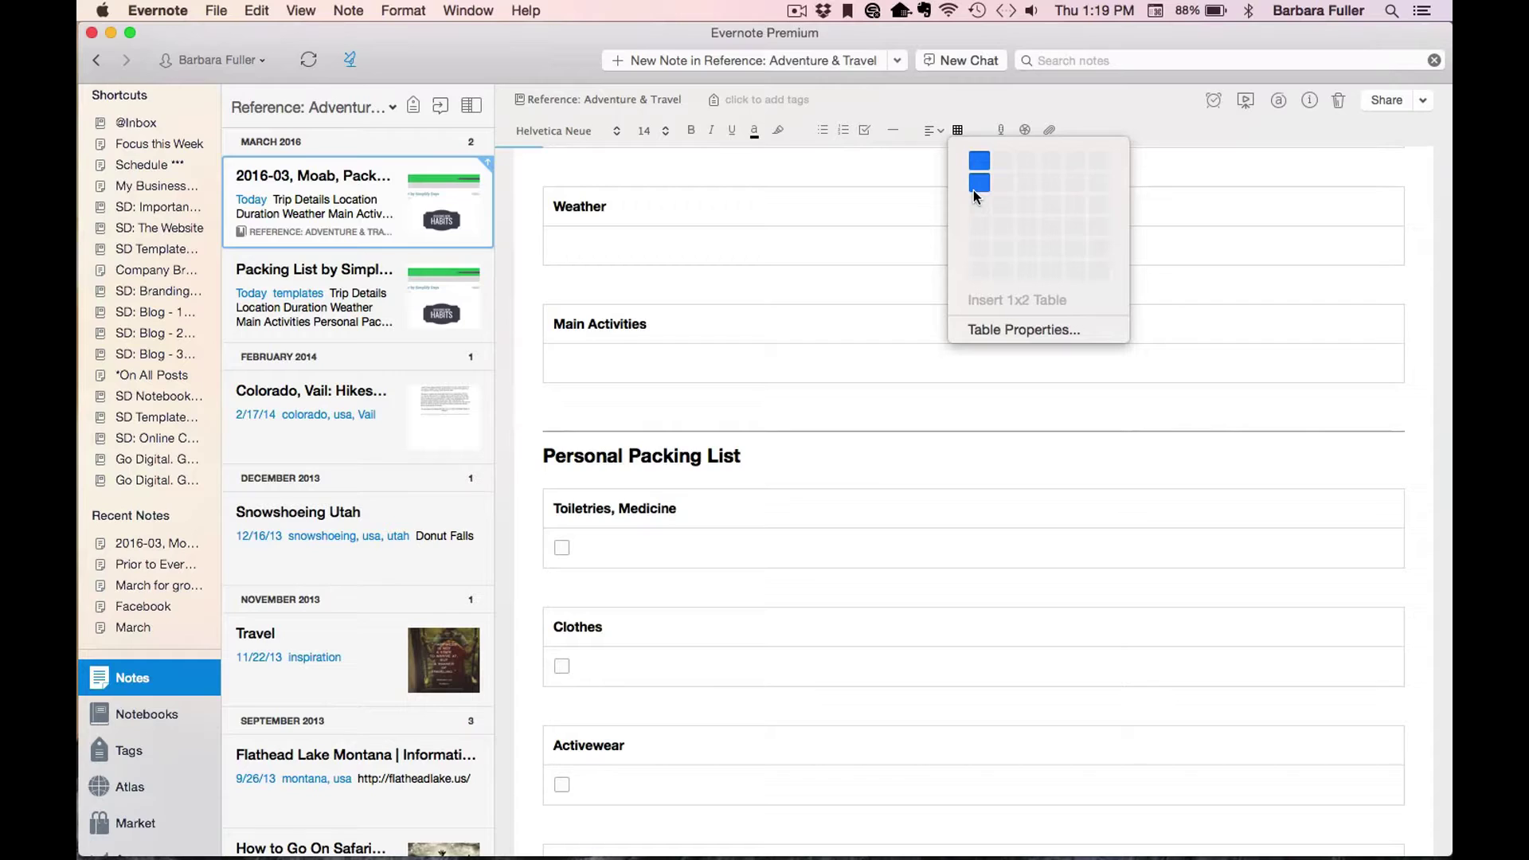
left_click(977, 121)
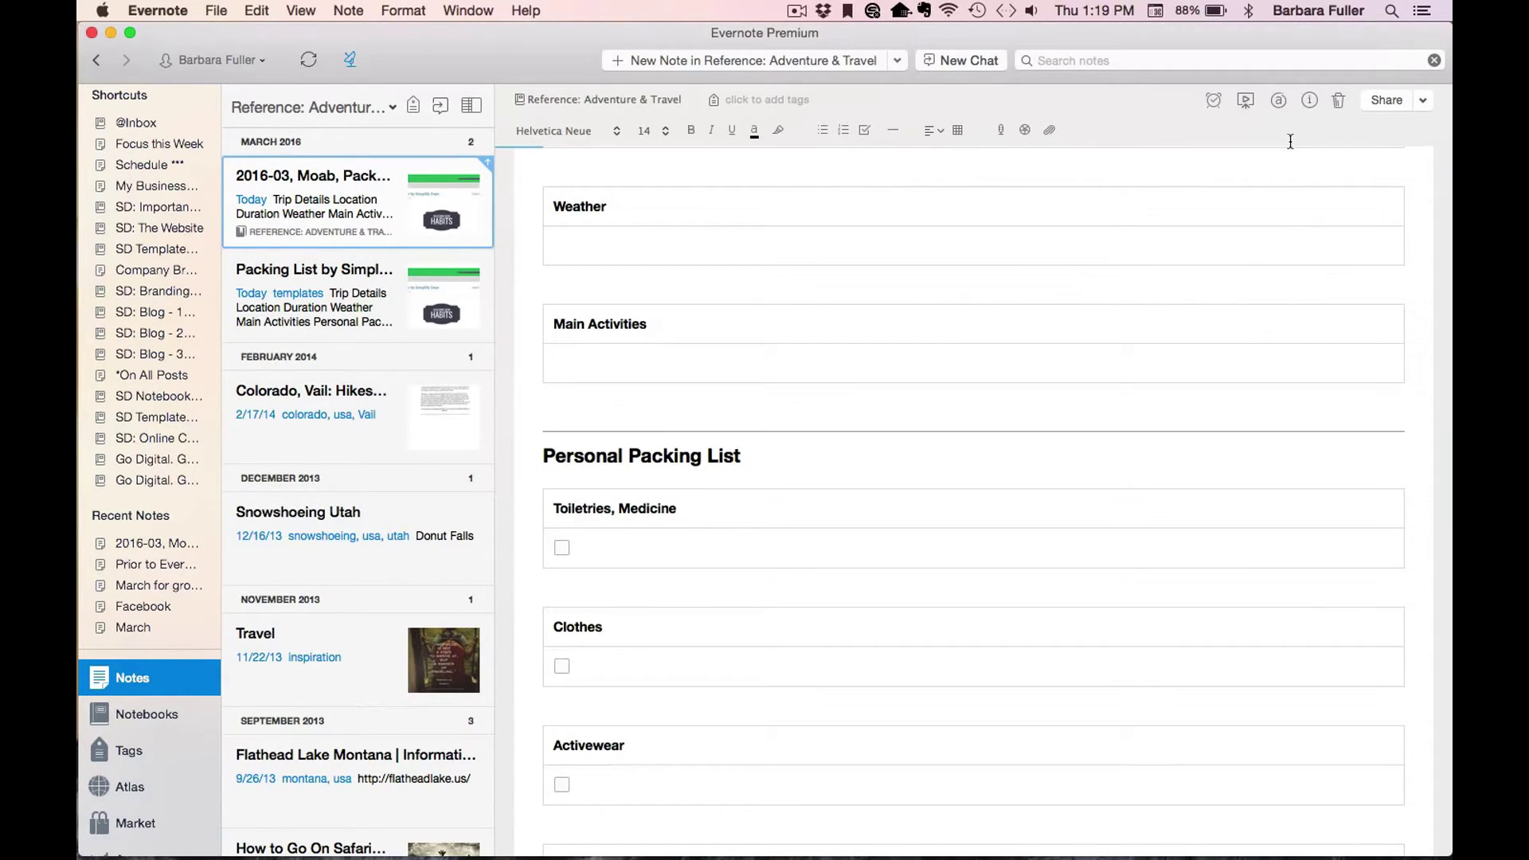
Add a reminder to the Moab packing list note via Add a Date, then close the calendar.
left_click(1212, 102)
left_click(1226, 166)
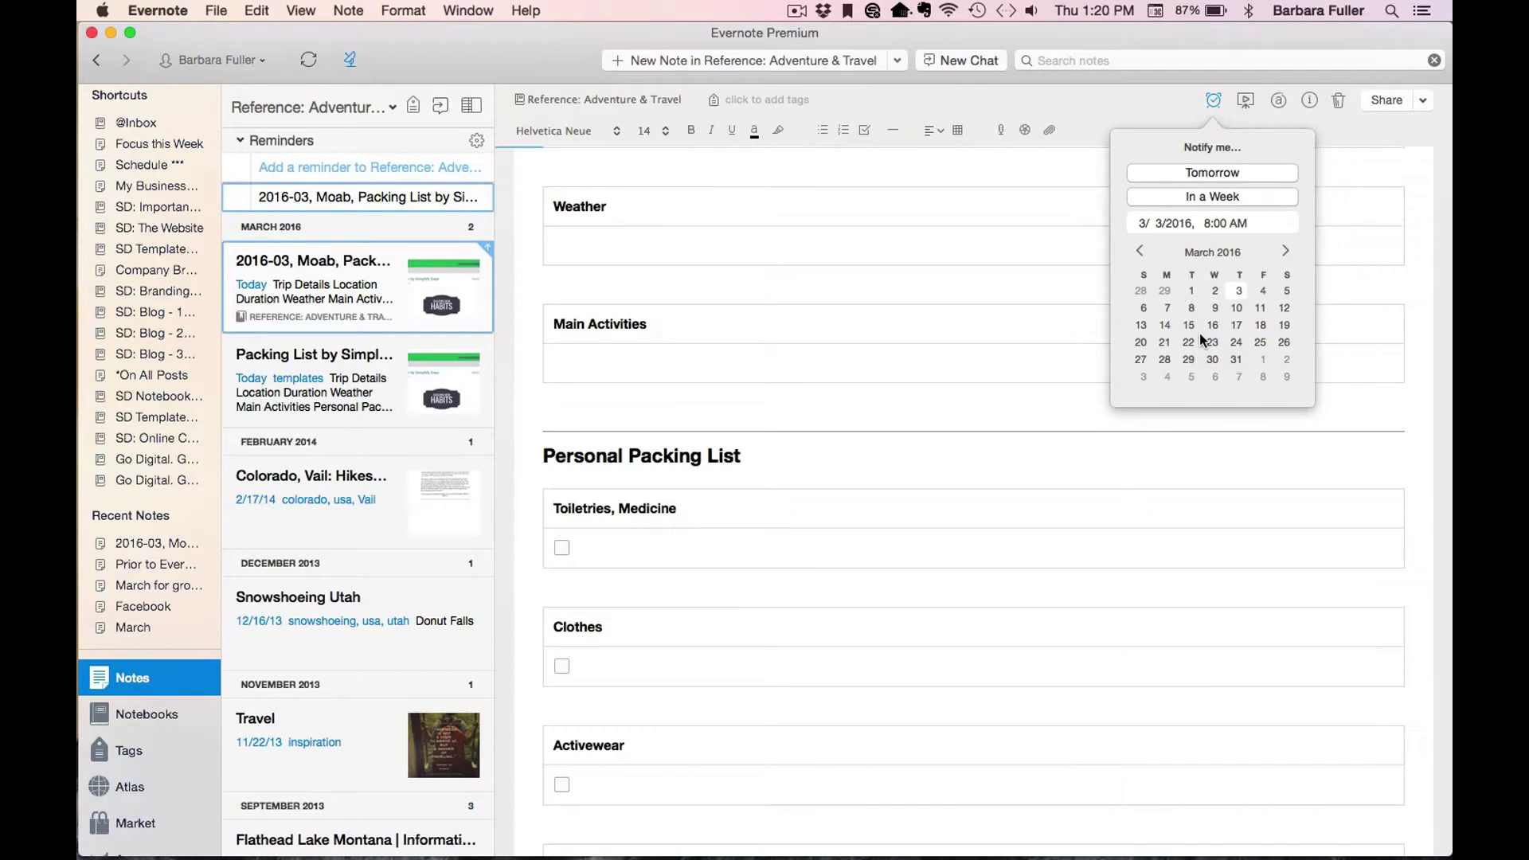
left_click(671, 407)
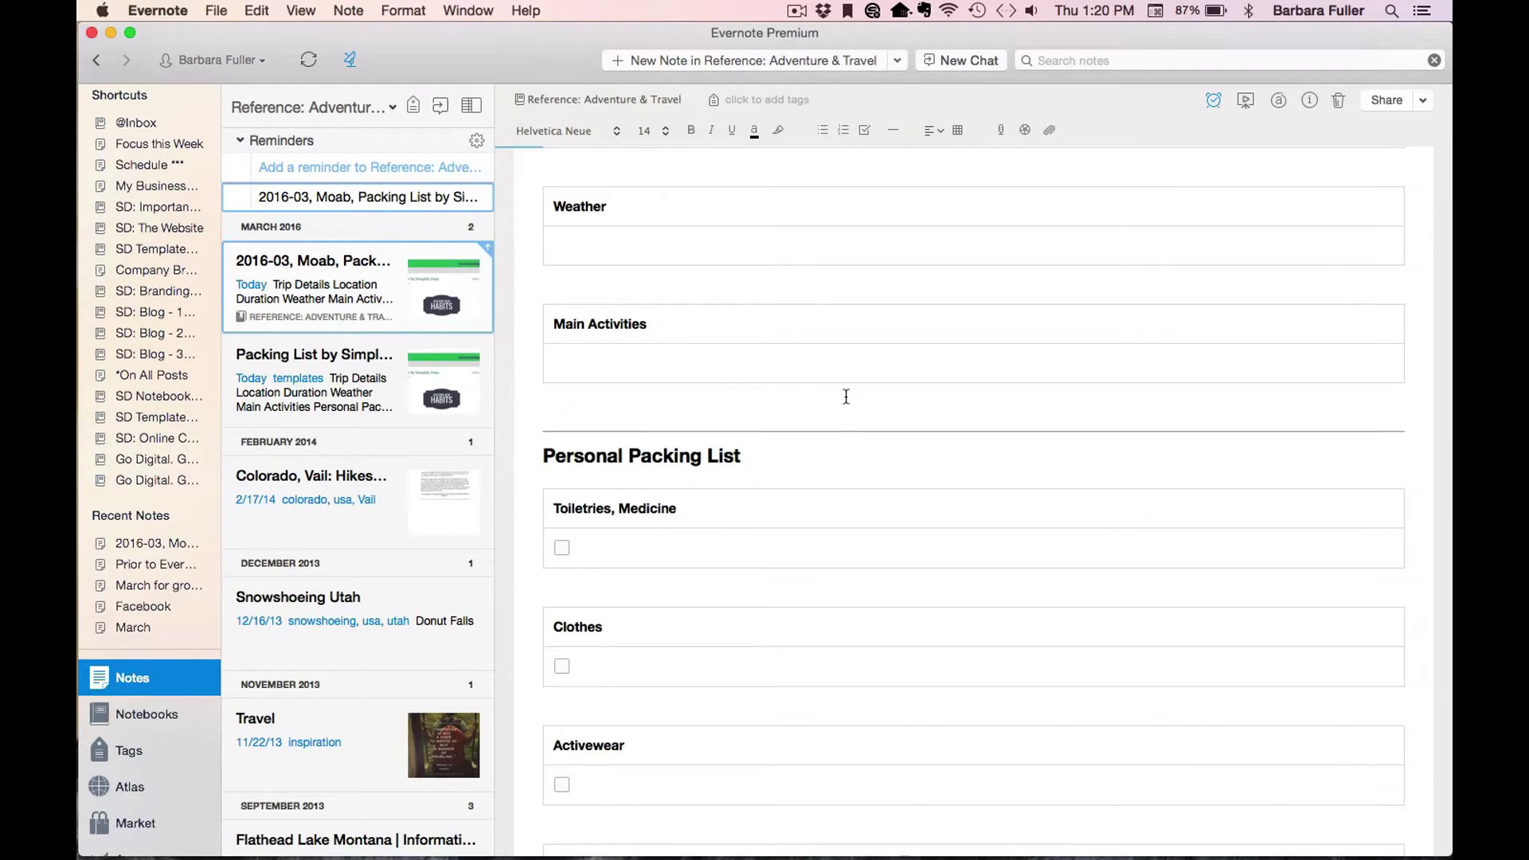
scroll(846, 397, "down", 15)
scroll(846, 397, "down", 15)
scroll(845, 403, "up", 15)
scroll(846, 396, "up", 2)
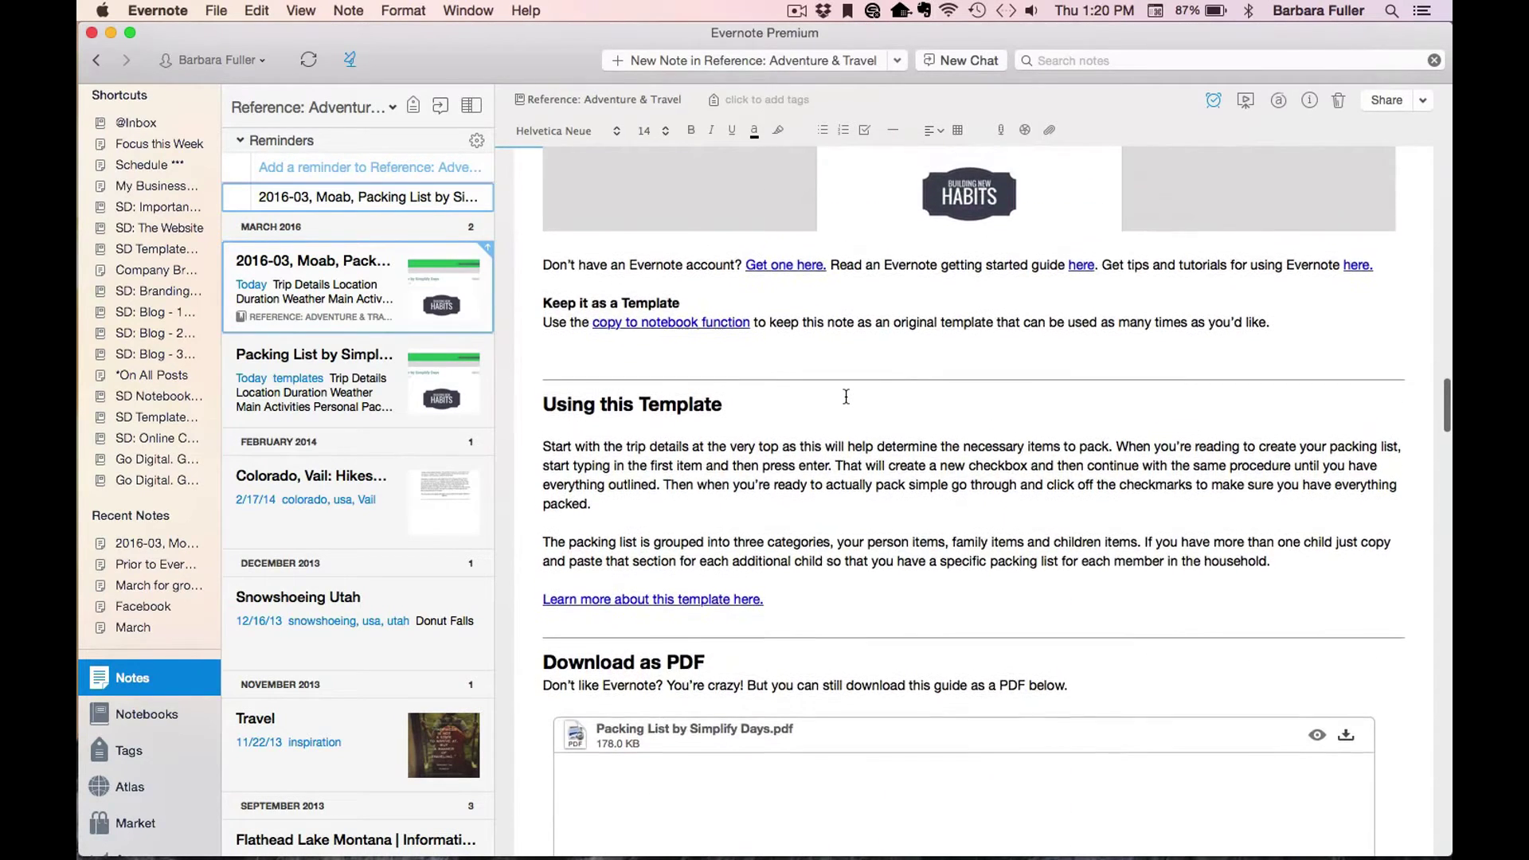
left_click(334, 360)
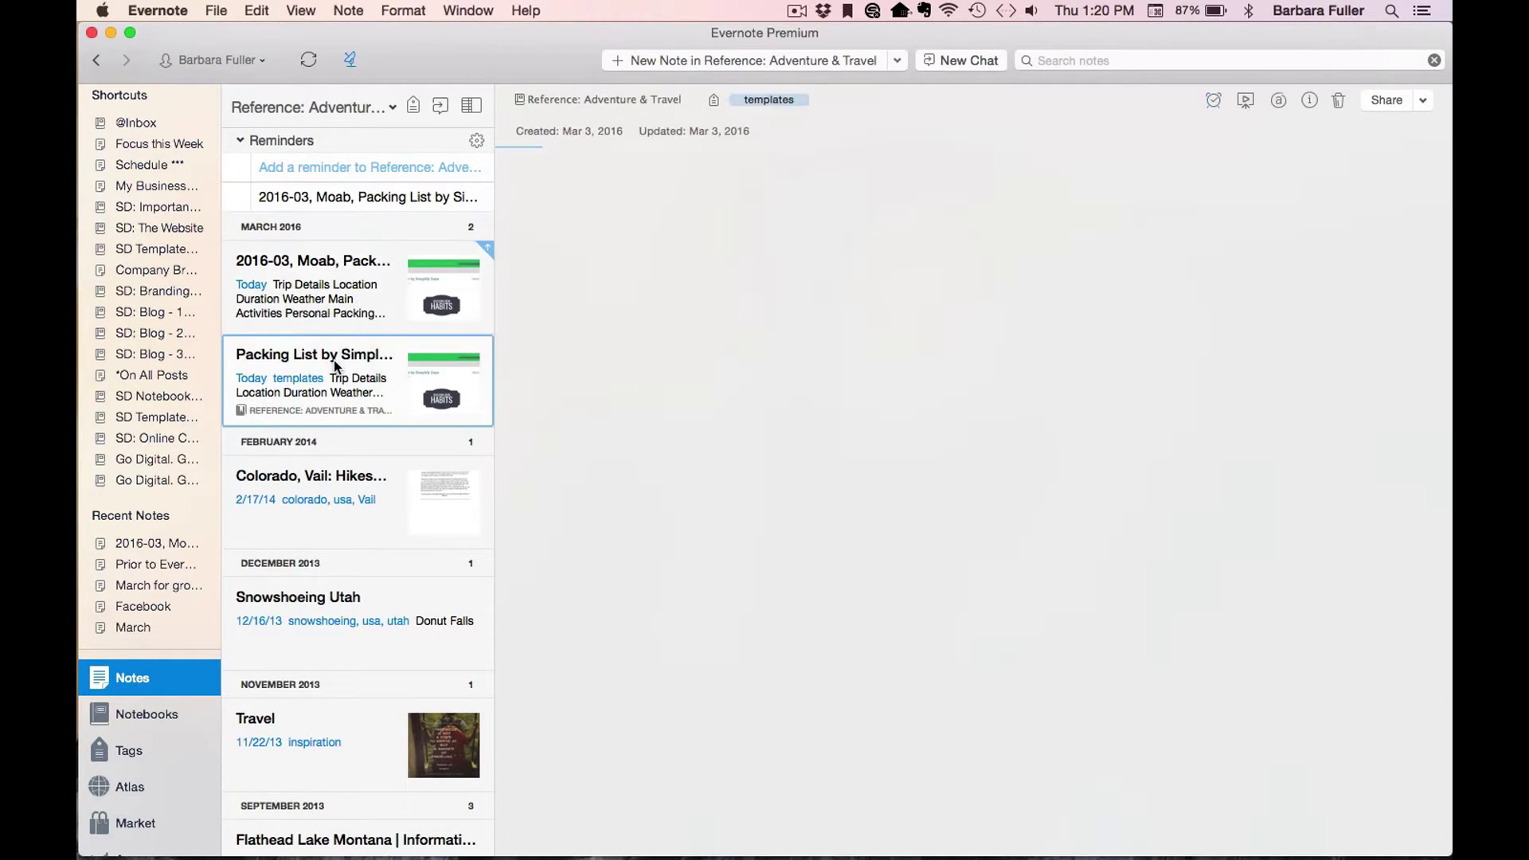
scroll(719, 432, "down", 10)
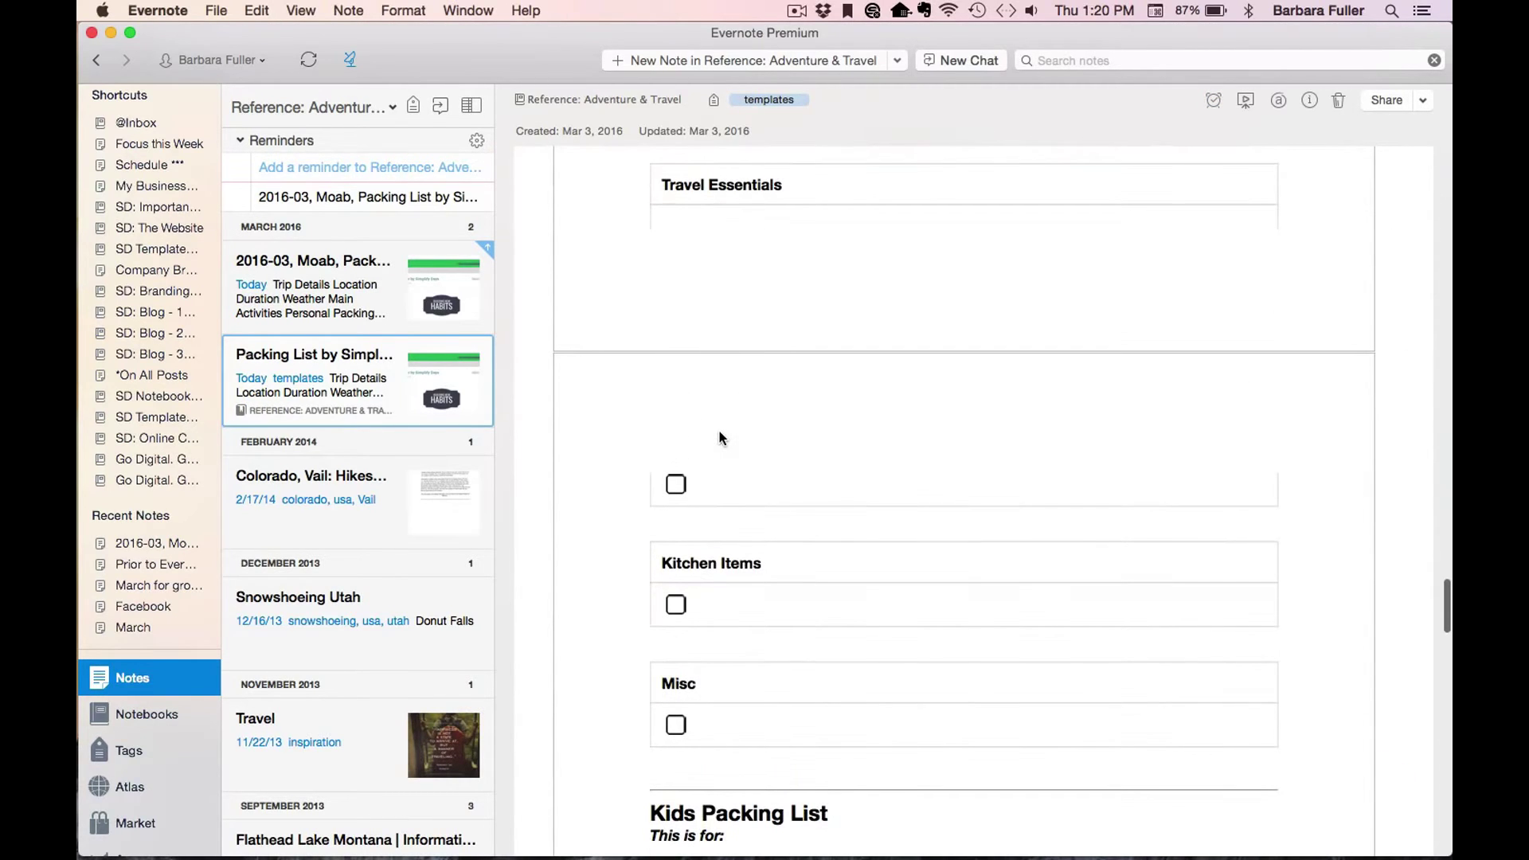
left_click(356, 284)
scroll(844, 455, "down", 20)
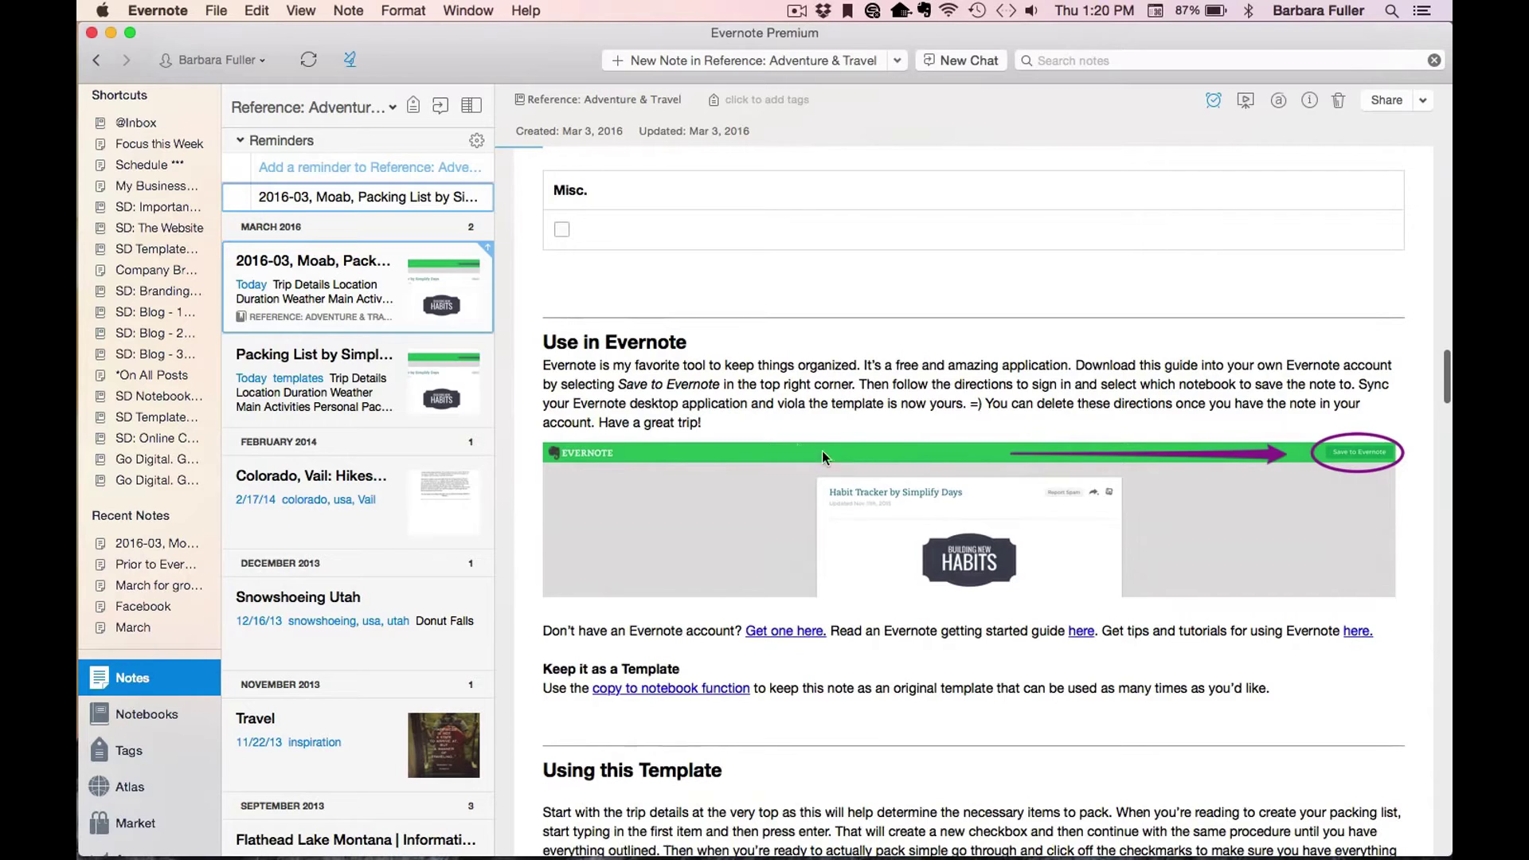
left_click(610, 295)
scroll(734, 495, "down", 7)
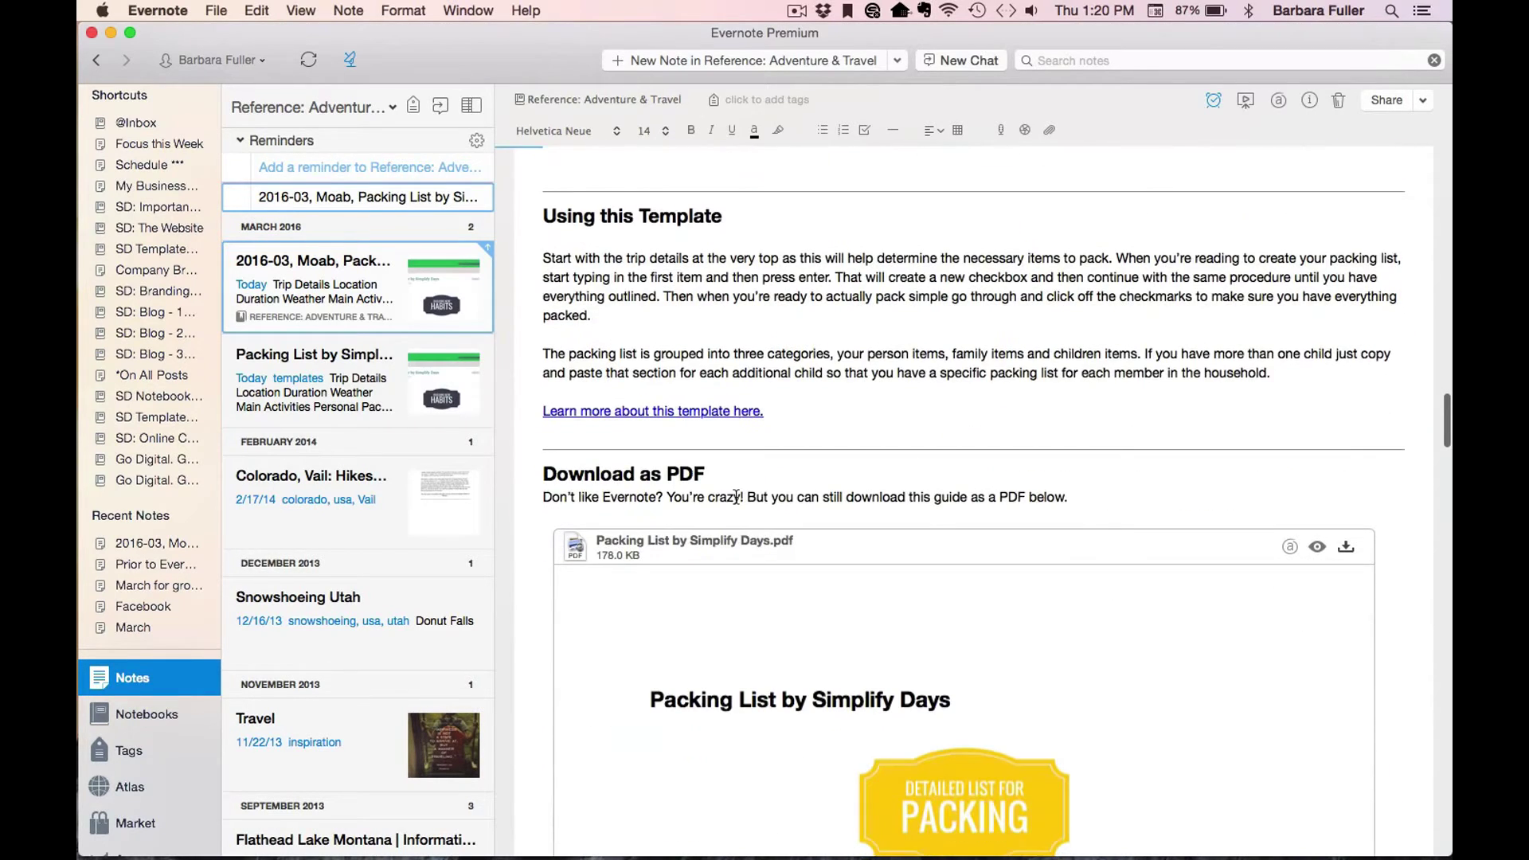
scroll(790, 598, "down", 15)
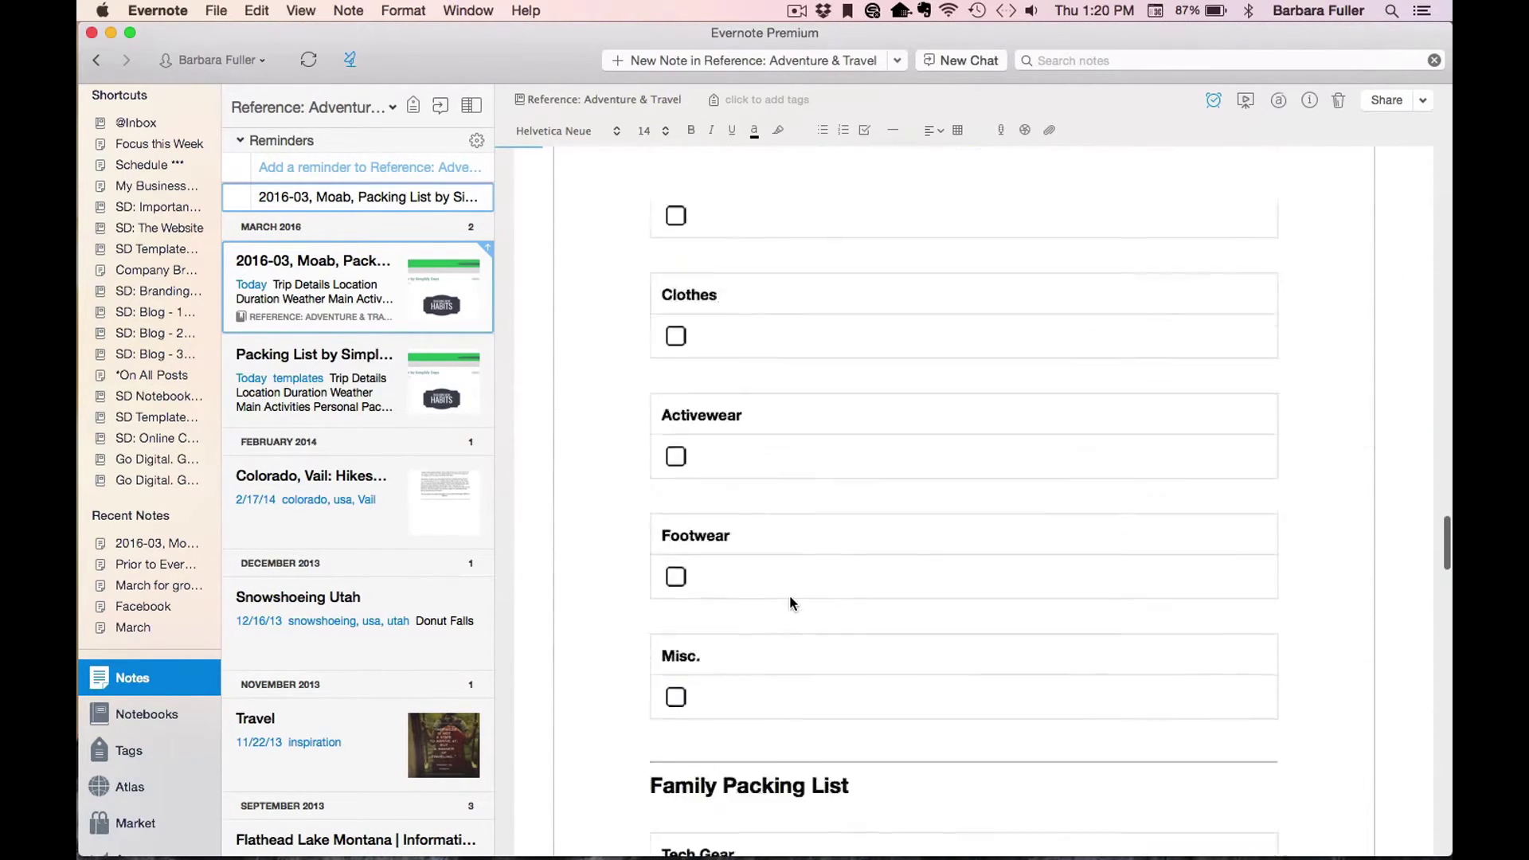
scroll(789, 599, "up", 15)
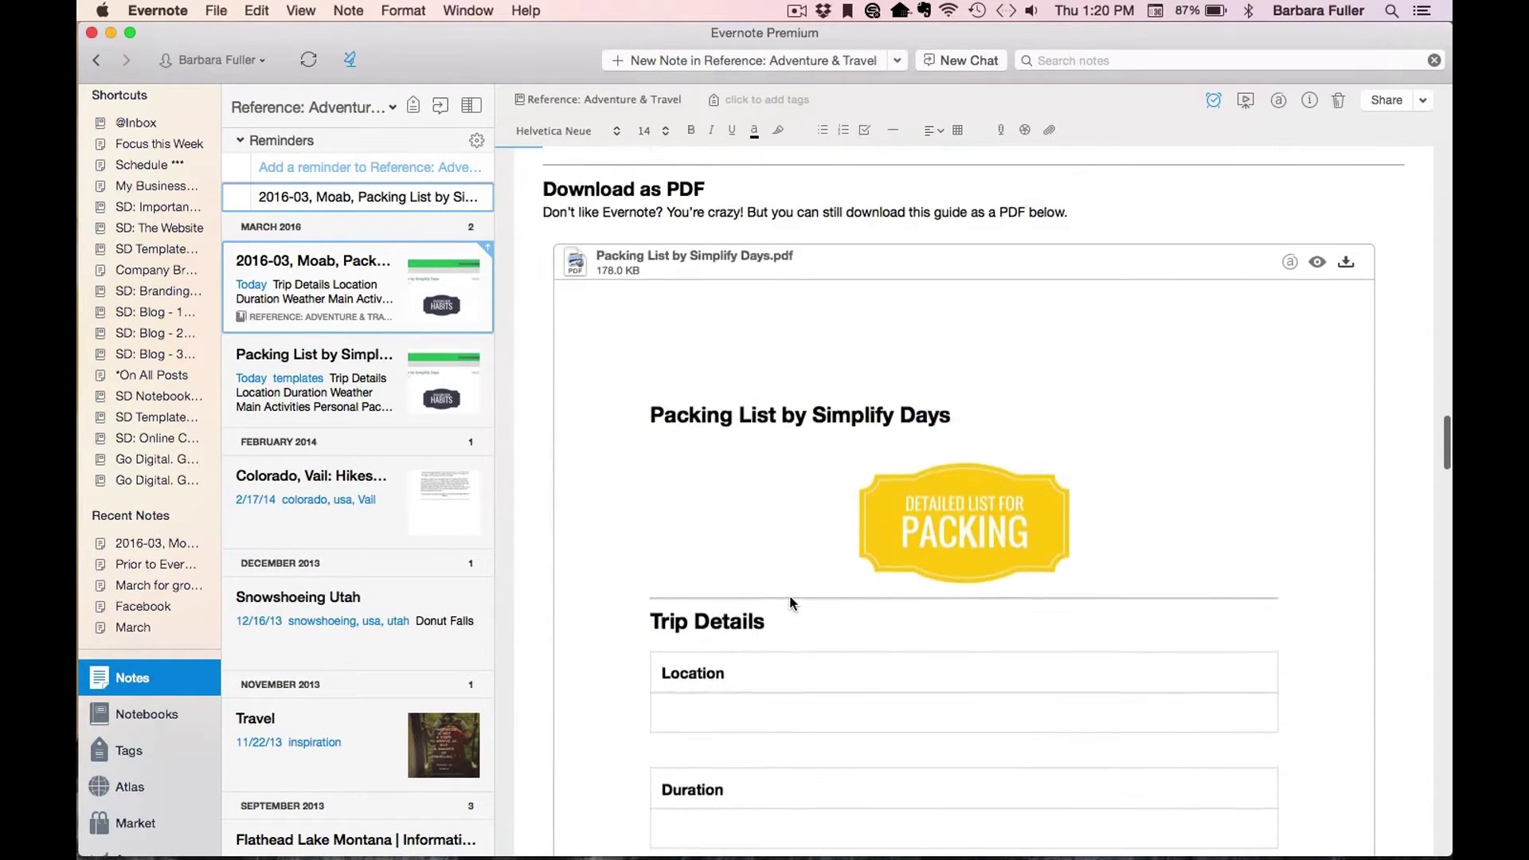
Collapse the inline PDF preview into a compact 'Packing List by Simplify Days.pdf' attachment at the note's end.
left_click(768, 583)
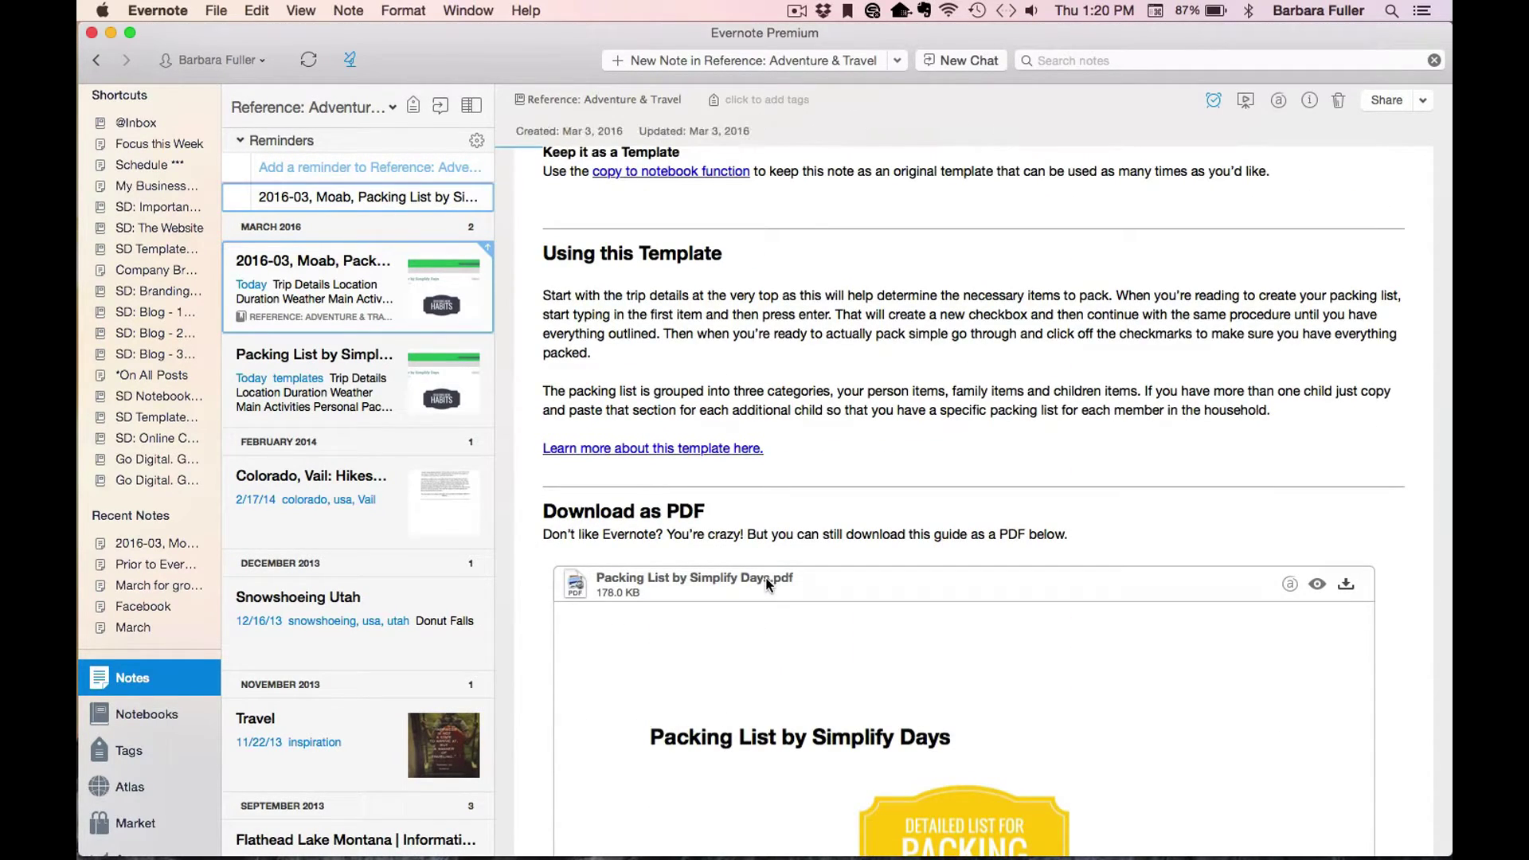
right_click(769, 583)
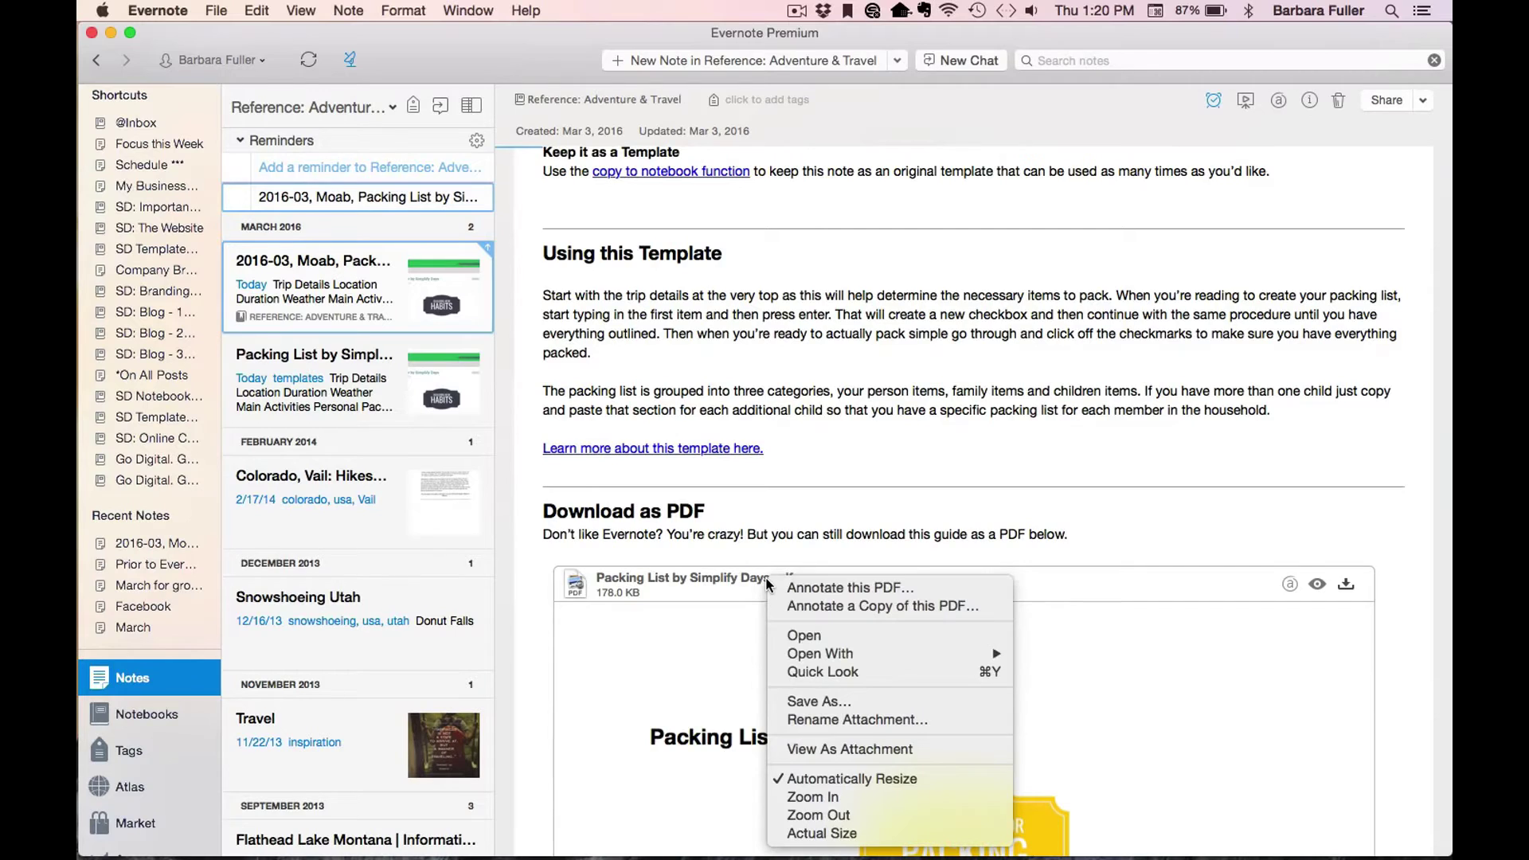
left_click(903, 745)
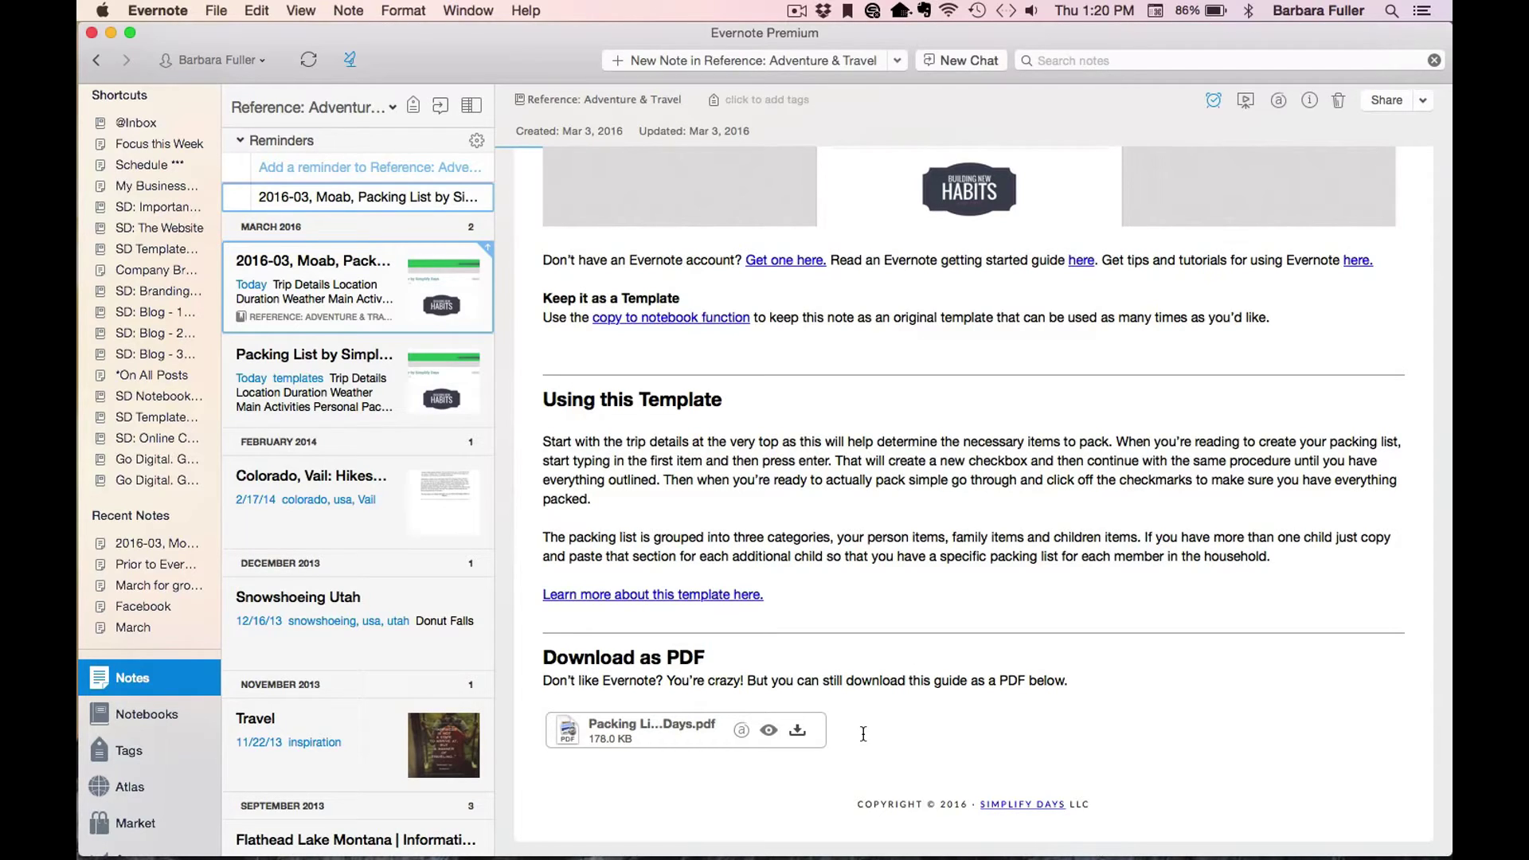
scroll(856, 728, "down", 2)
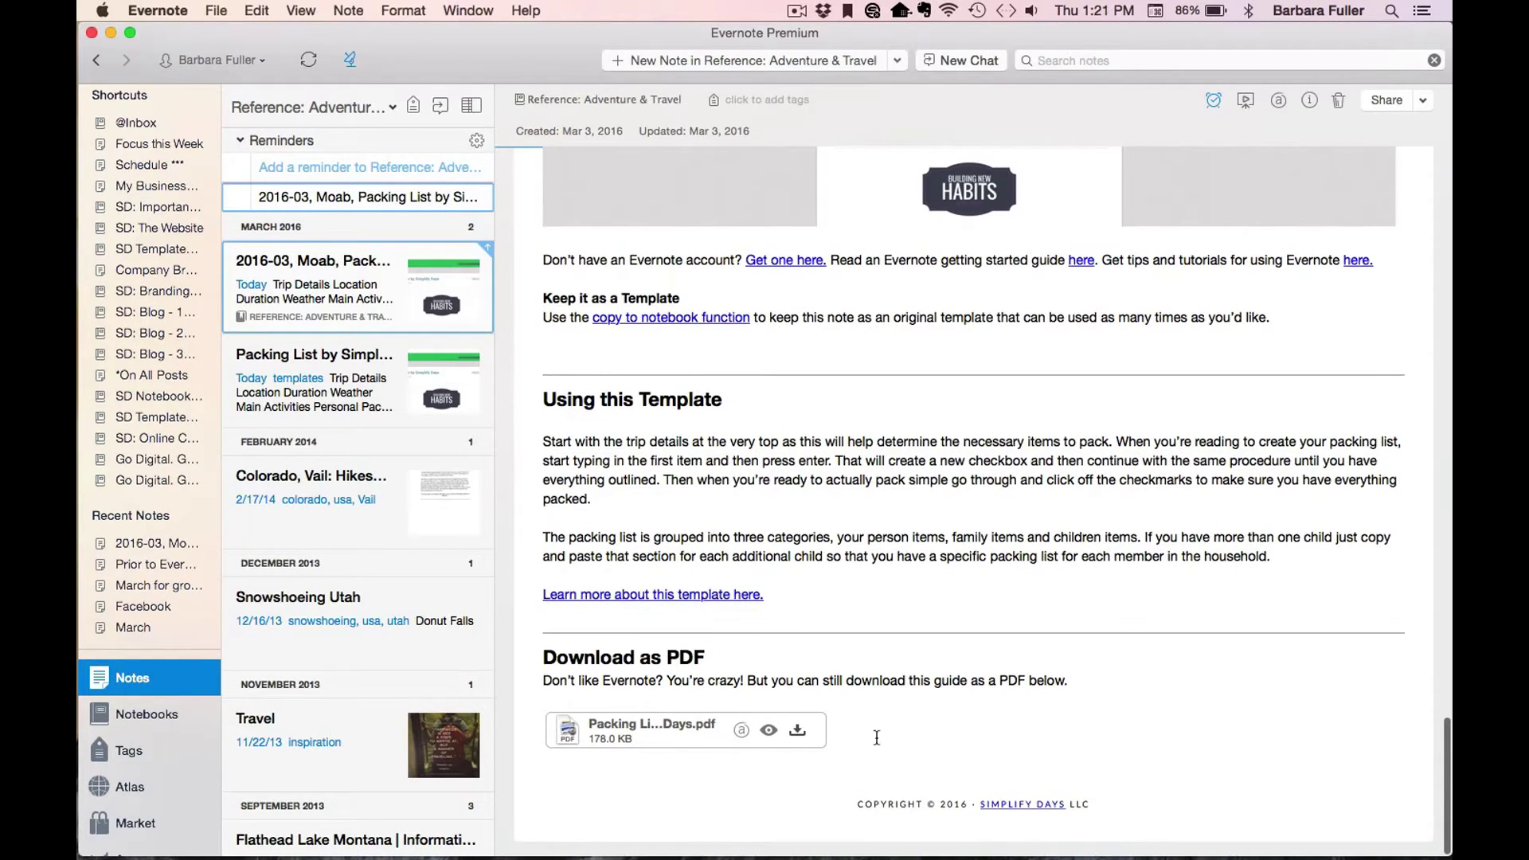
Delete everything from the Use in Evernote heading to the end of the Moab note.
left_click_drag(842, 723, 635, 394)
key("BackSpace")
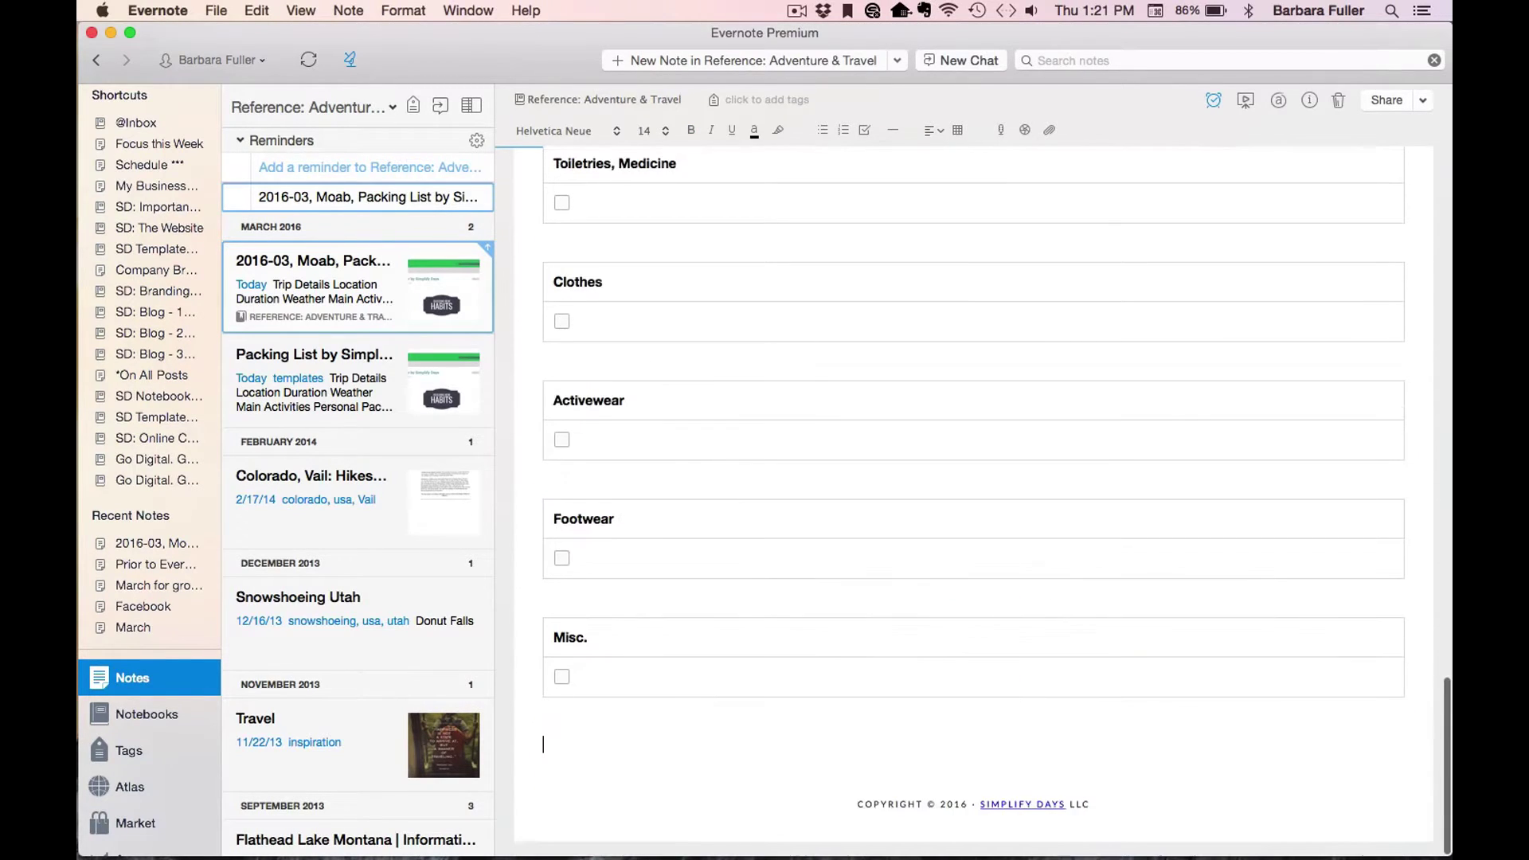
key("super+z")
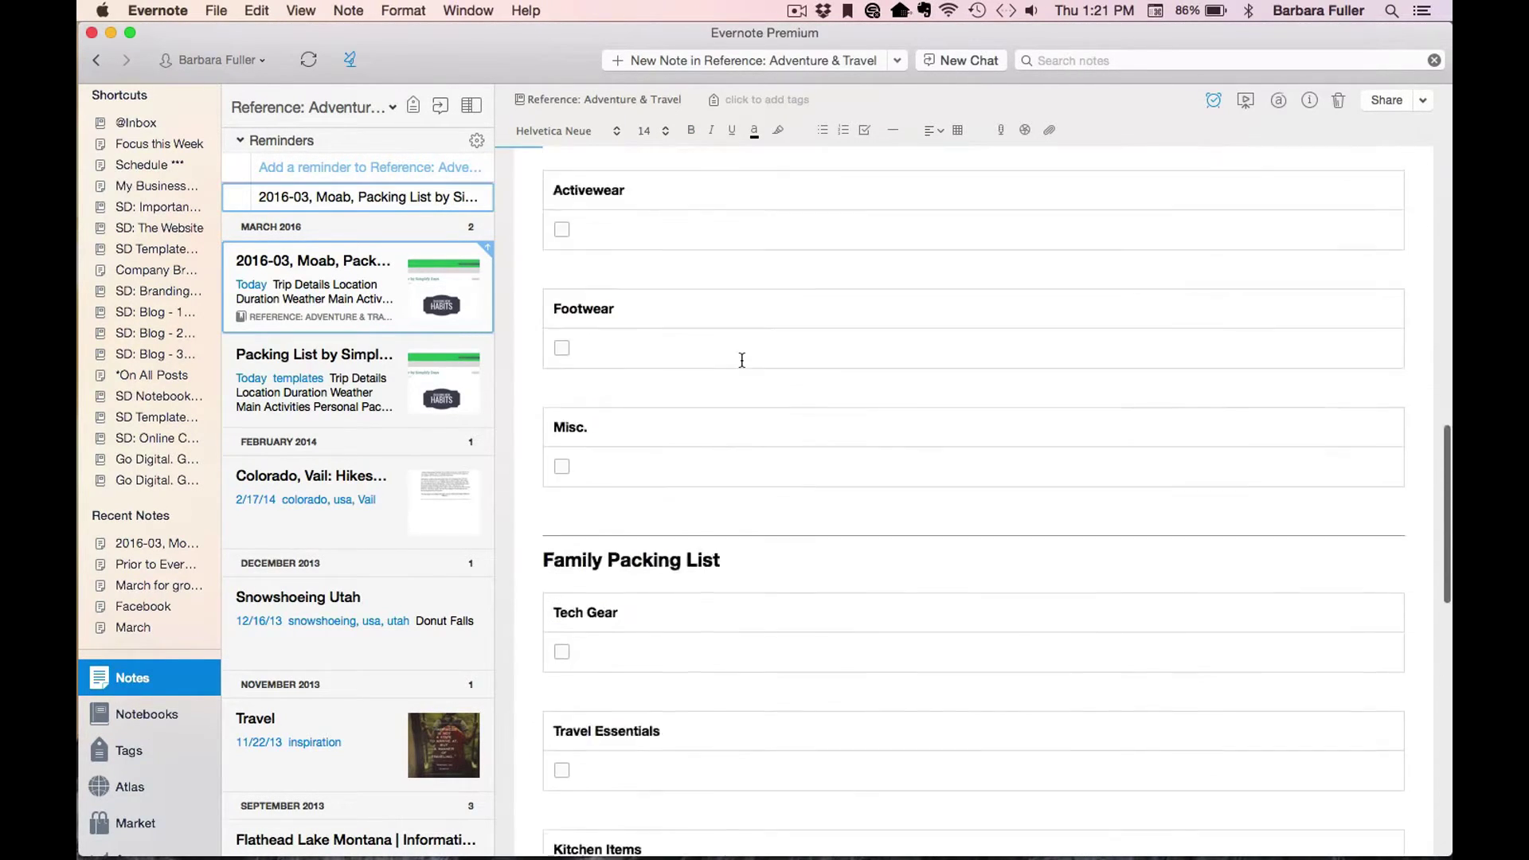
Check that the original Packing List template note still keeps its directions and PDF section.
scroll(741, 360, "up", 10)
scroll(741, 360, "up", 6)
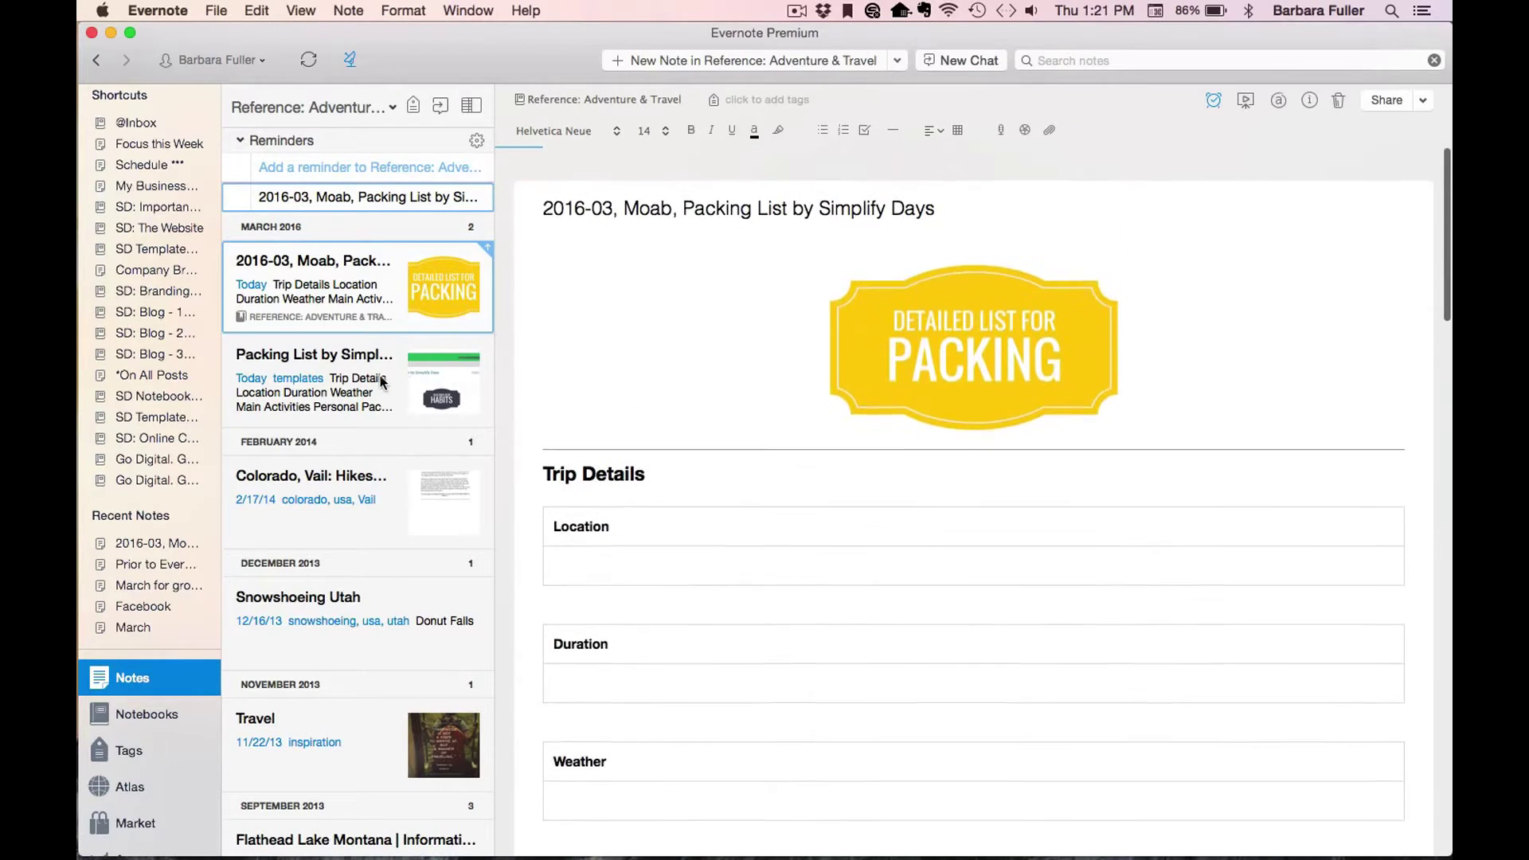
left_click(372, 381)
scroll(859, 461, "down", 15)
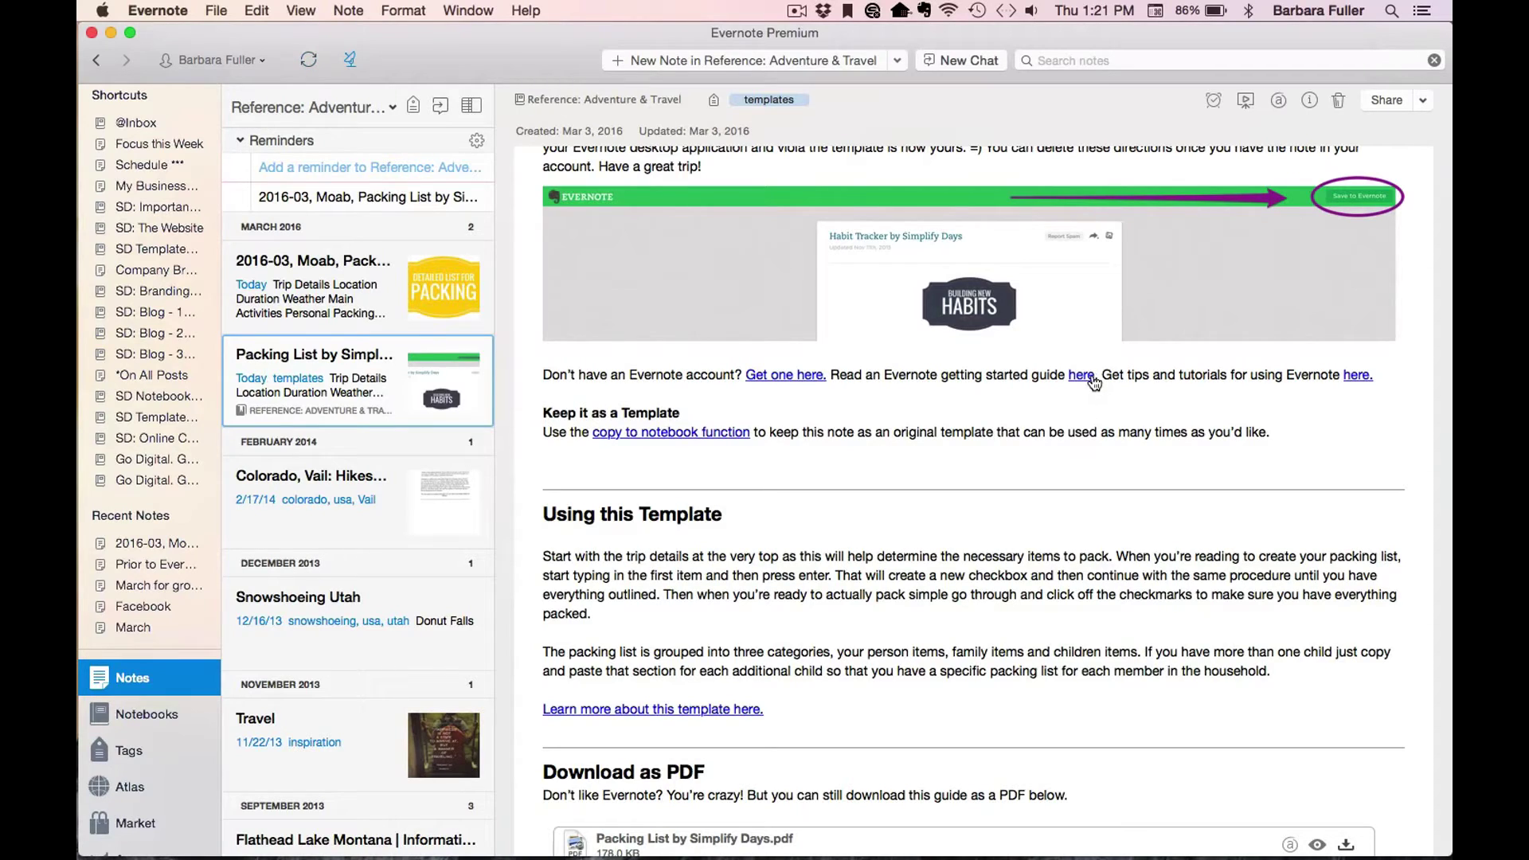
scroll(1094, 383, "down", 1)
left_click(349, 279)
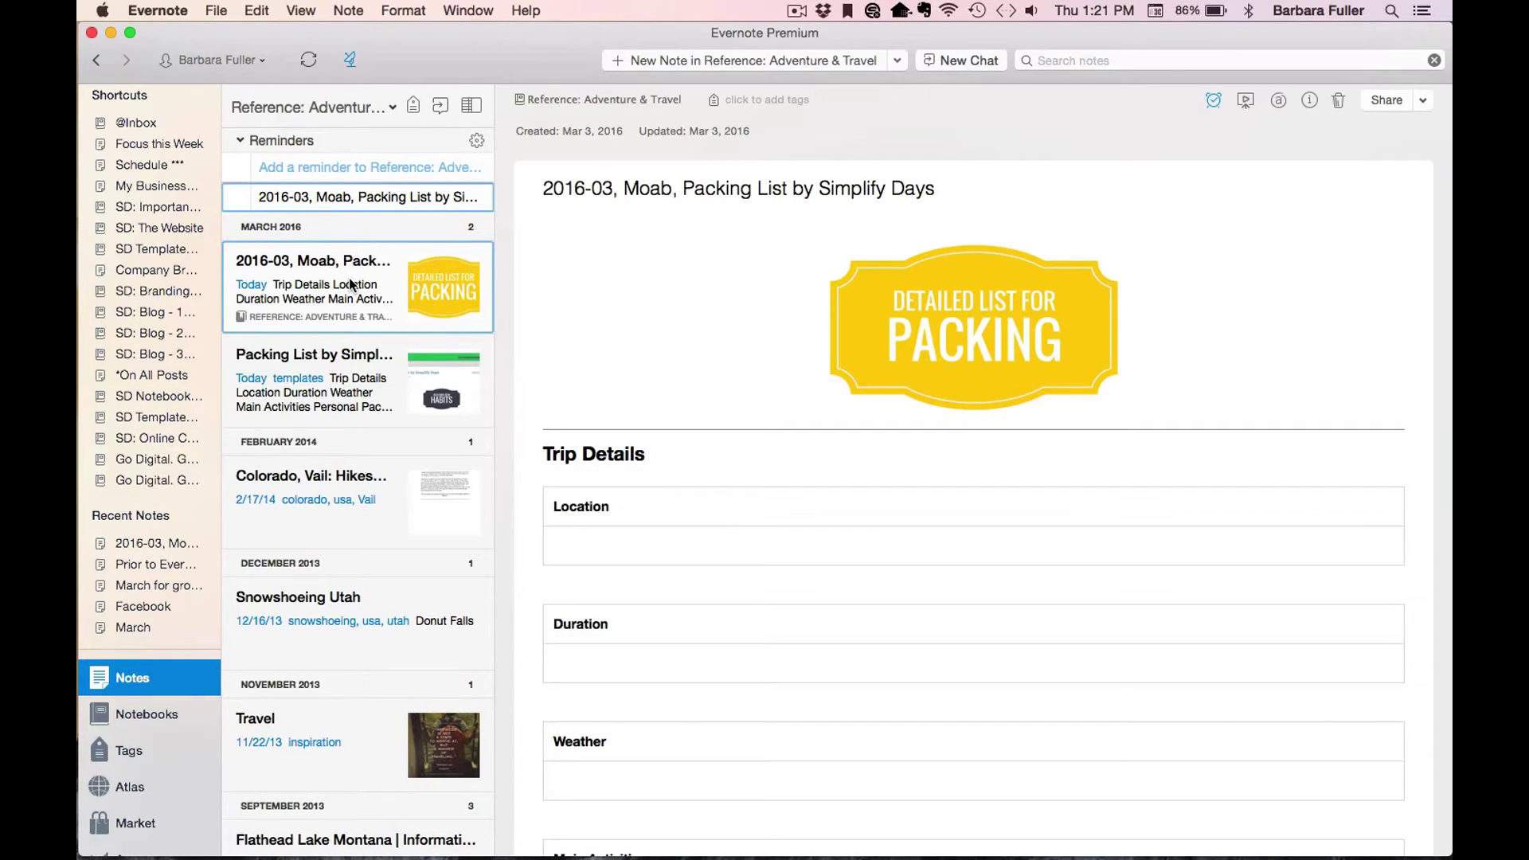
In Safari, go from the Checkout tab through PRODUCTS to the Free Digital Templates, For Evernote category.
key("ctrl+Left")
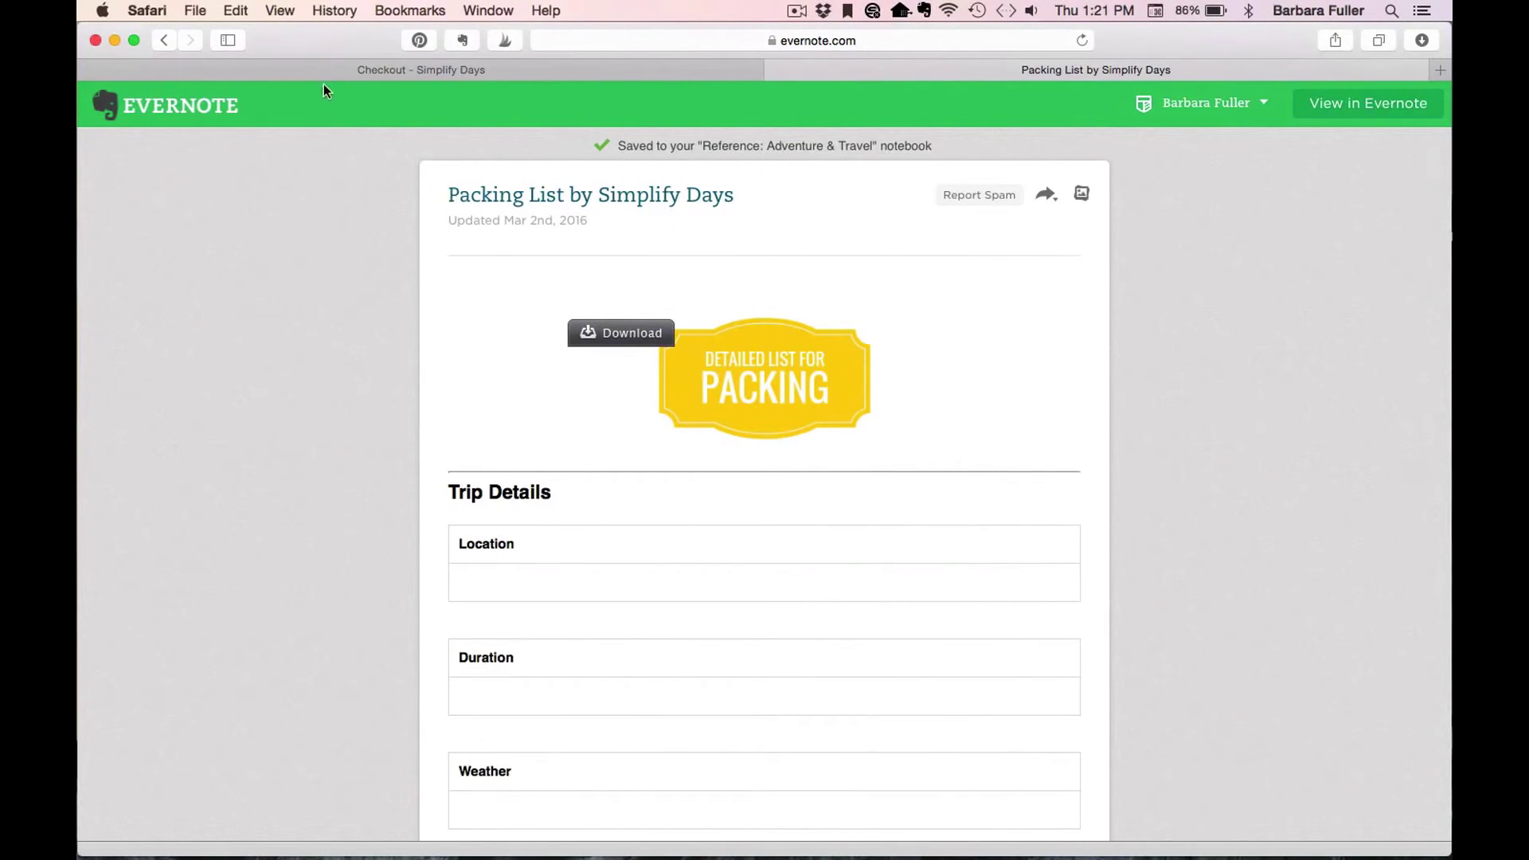
left_click(332, 69)
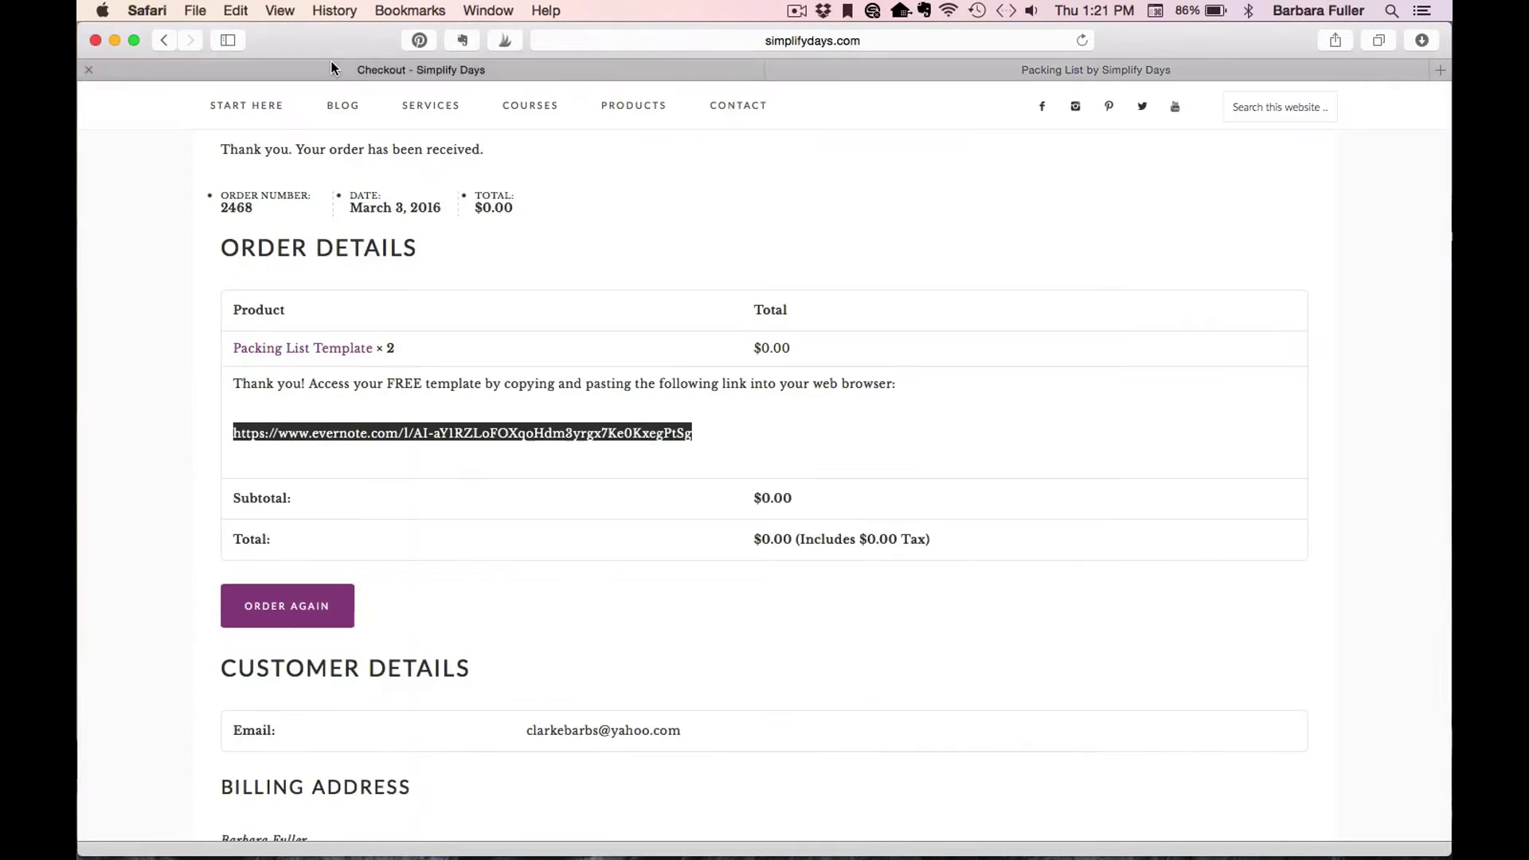
left_click(610, 113)
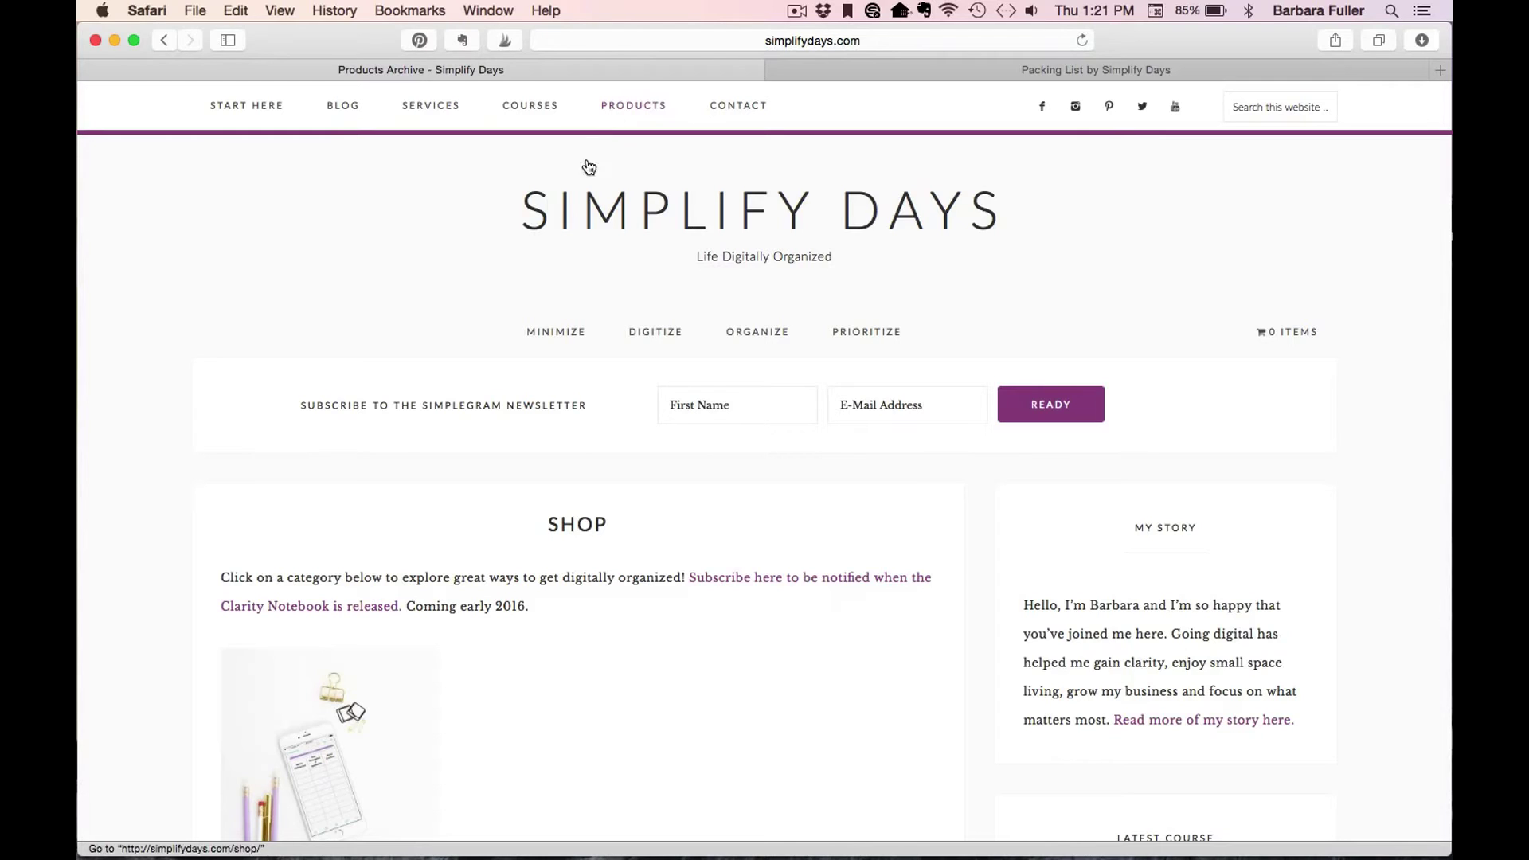
scroll(308, 279, "down", 5)
left_click(300, 455)
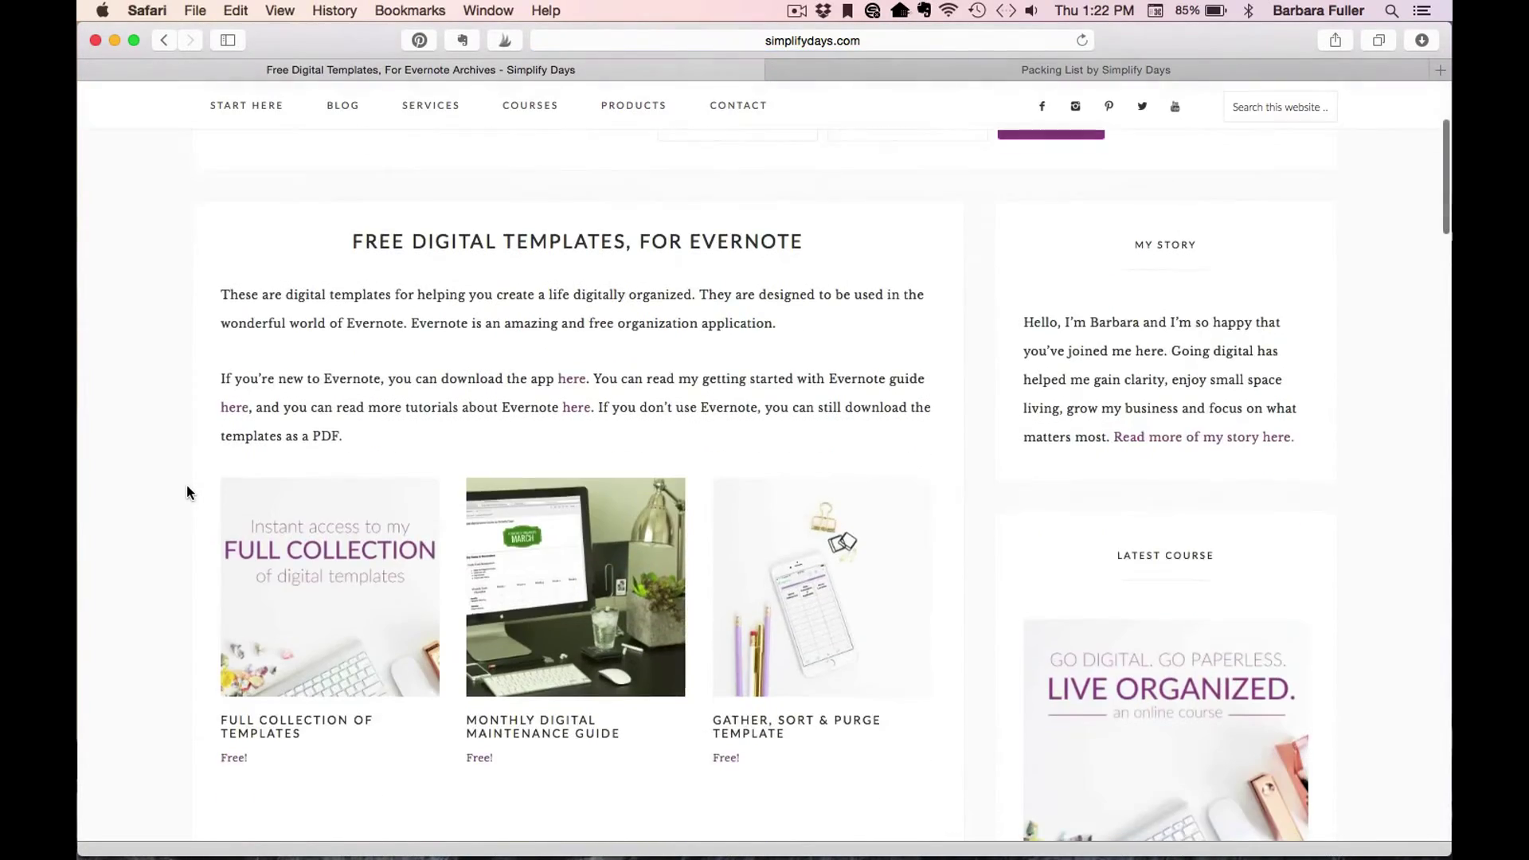
scroll(187, 487, "down", 5)
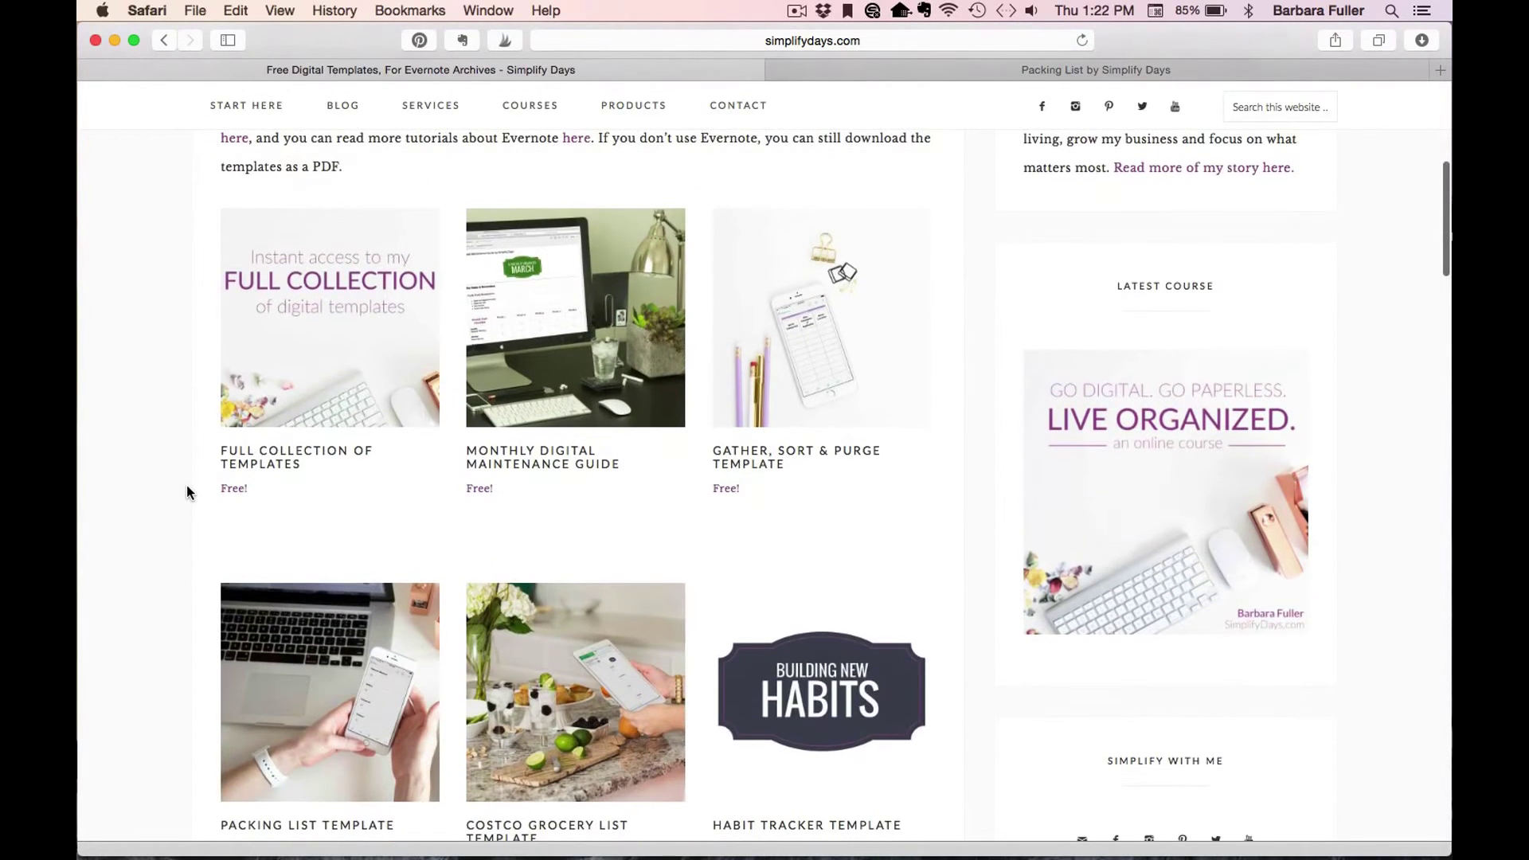
mouse_move(373, 341)
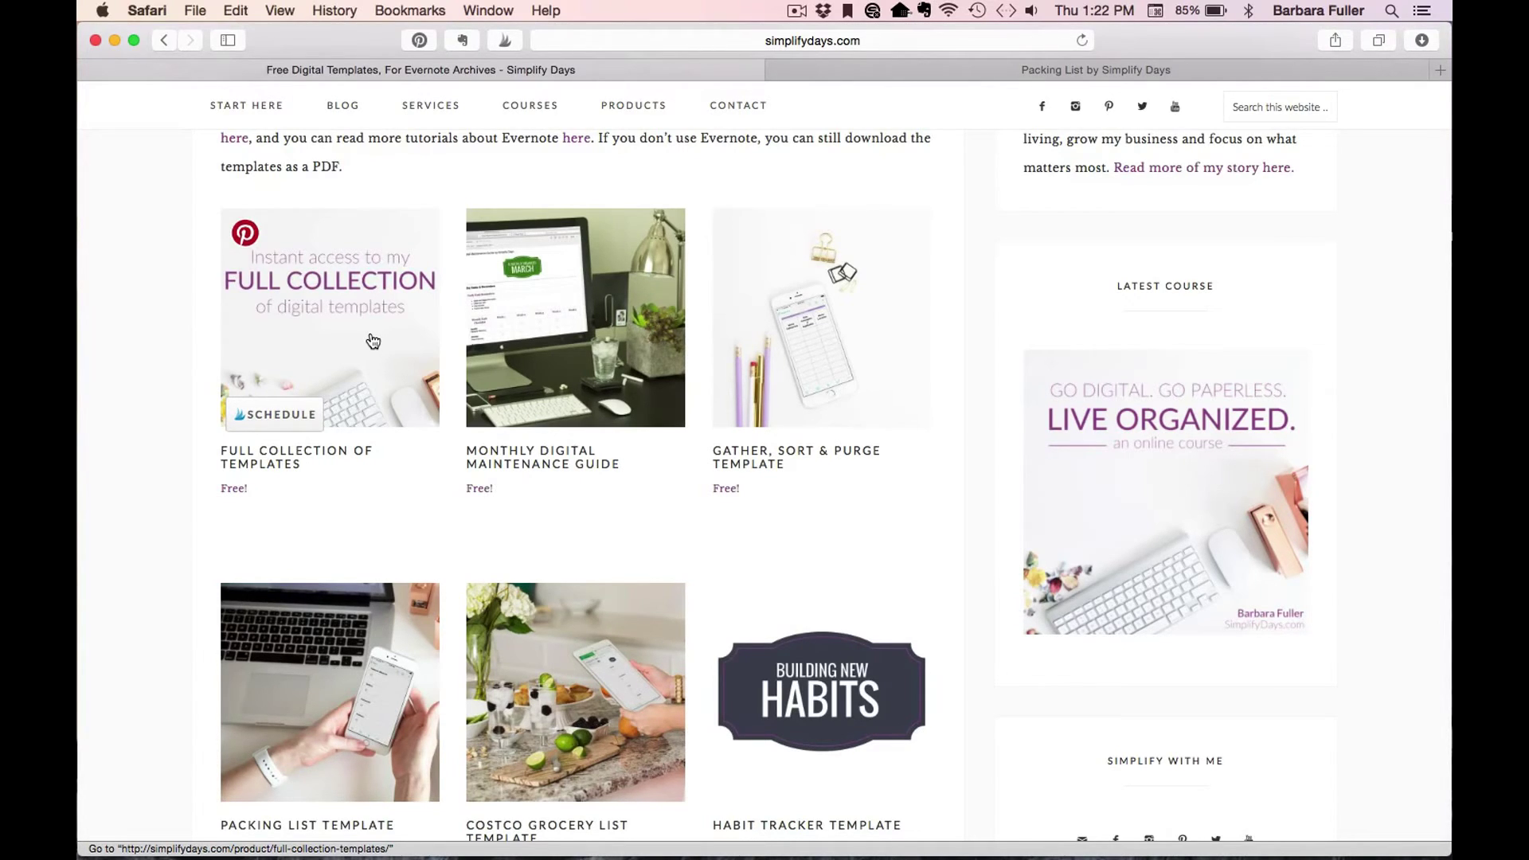
Open the Full Collection of Templates product page and highlight the Get Notified text in its description.
left_click(372, 340)
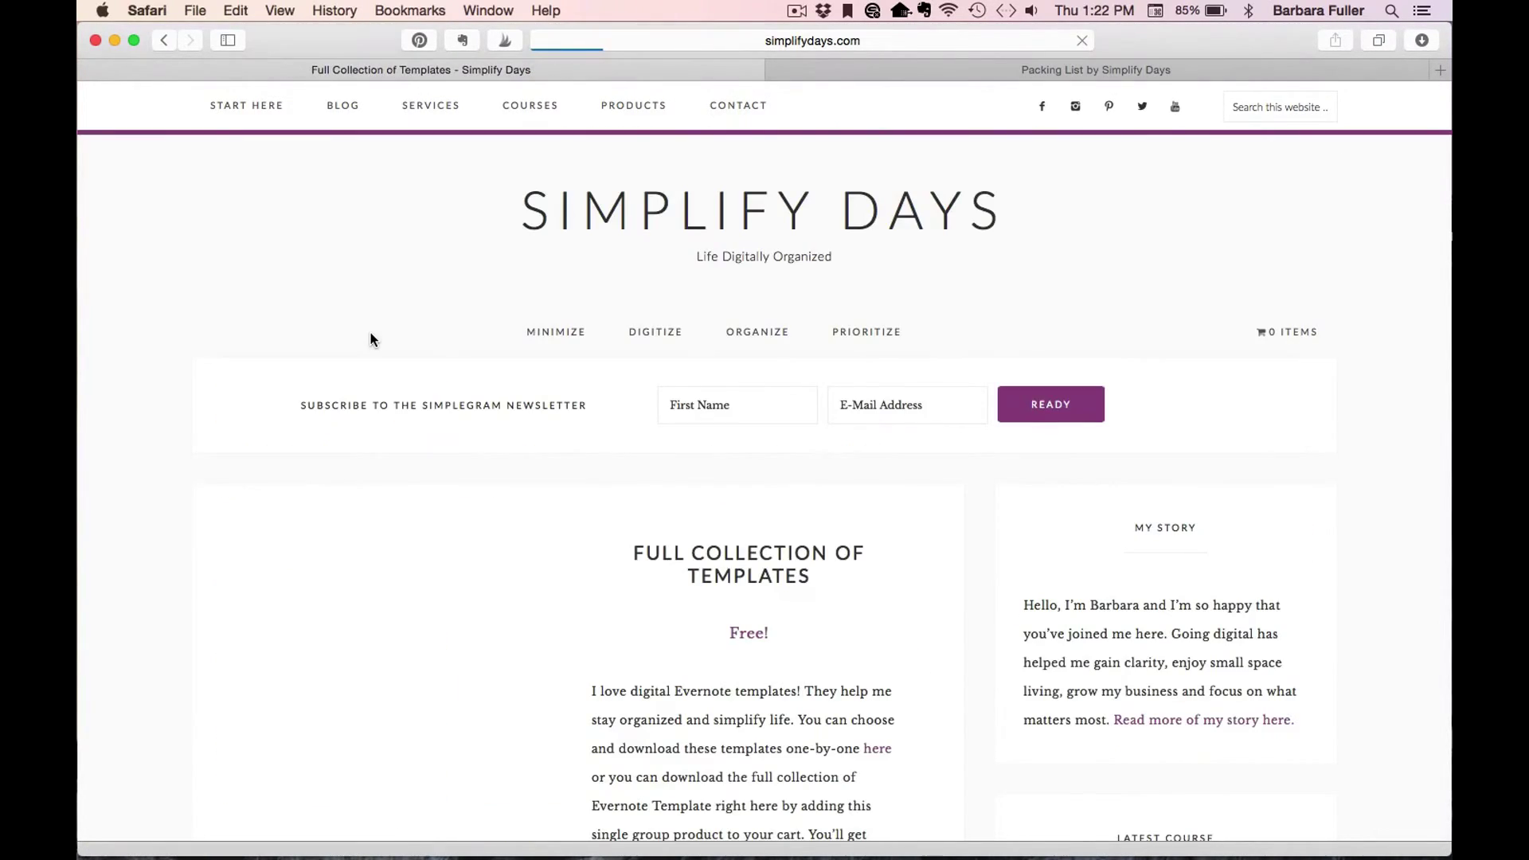
scroll(223, 477, "down", 5)
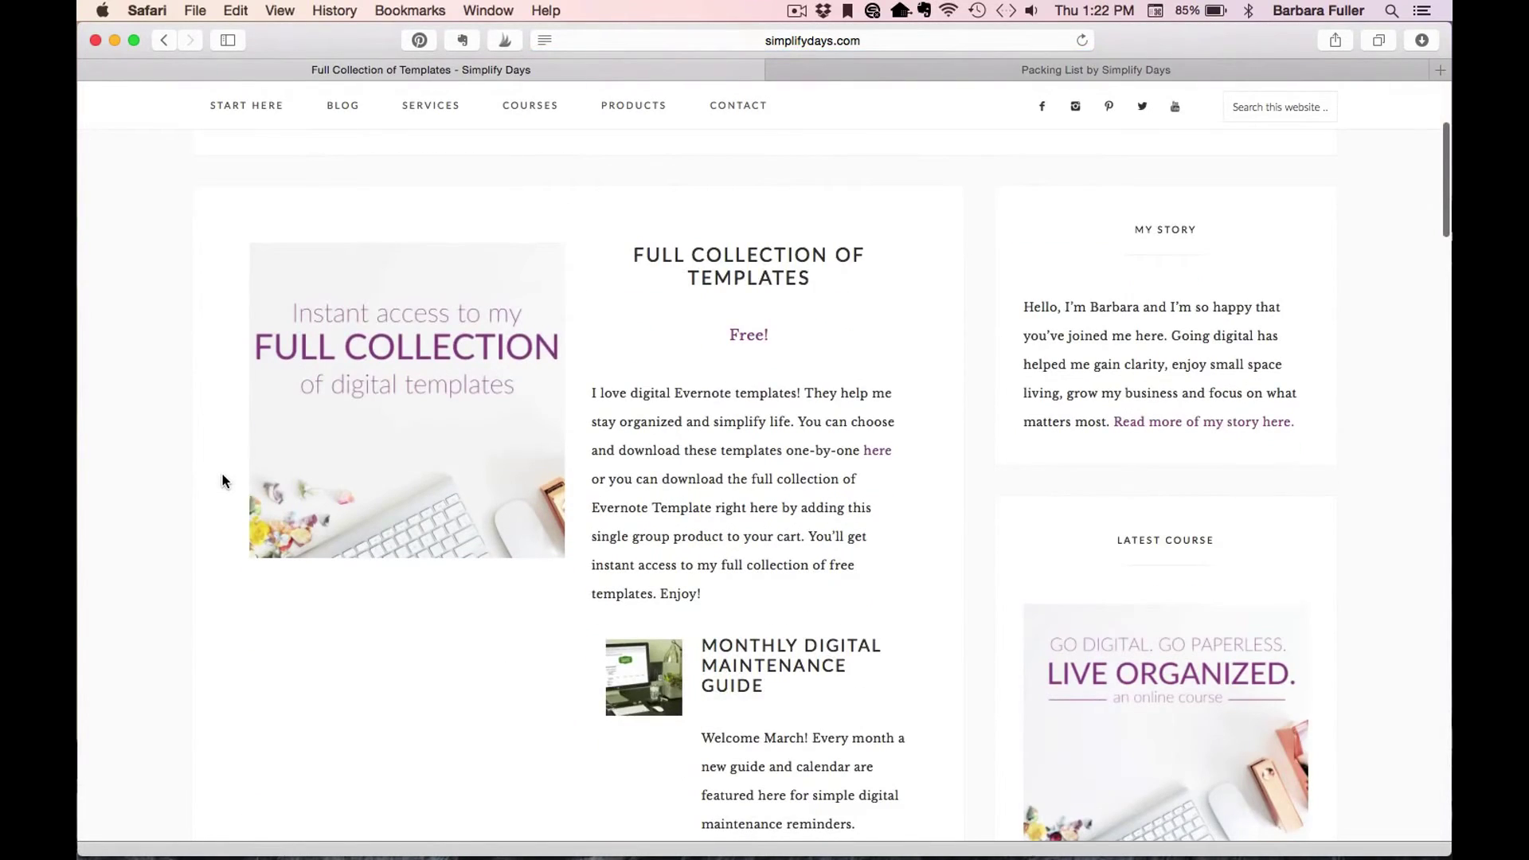
scroll(222, 478, "down", 20)
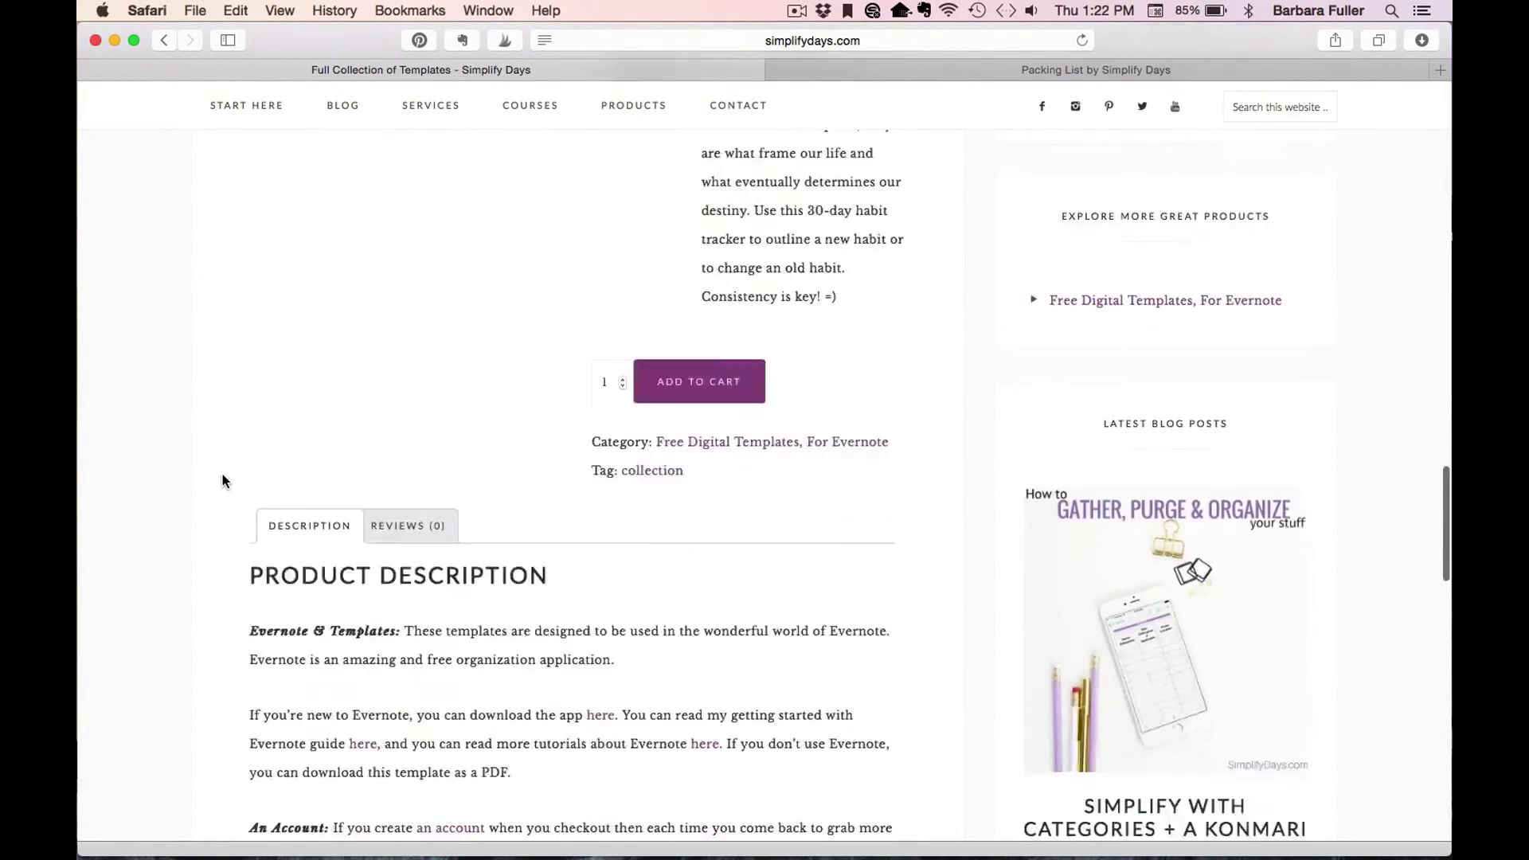
scroll(222, 478, "down", 3)
scroll(231, 471, "up", 3)
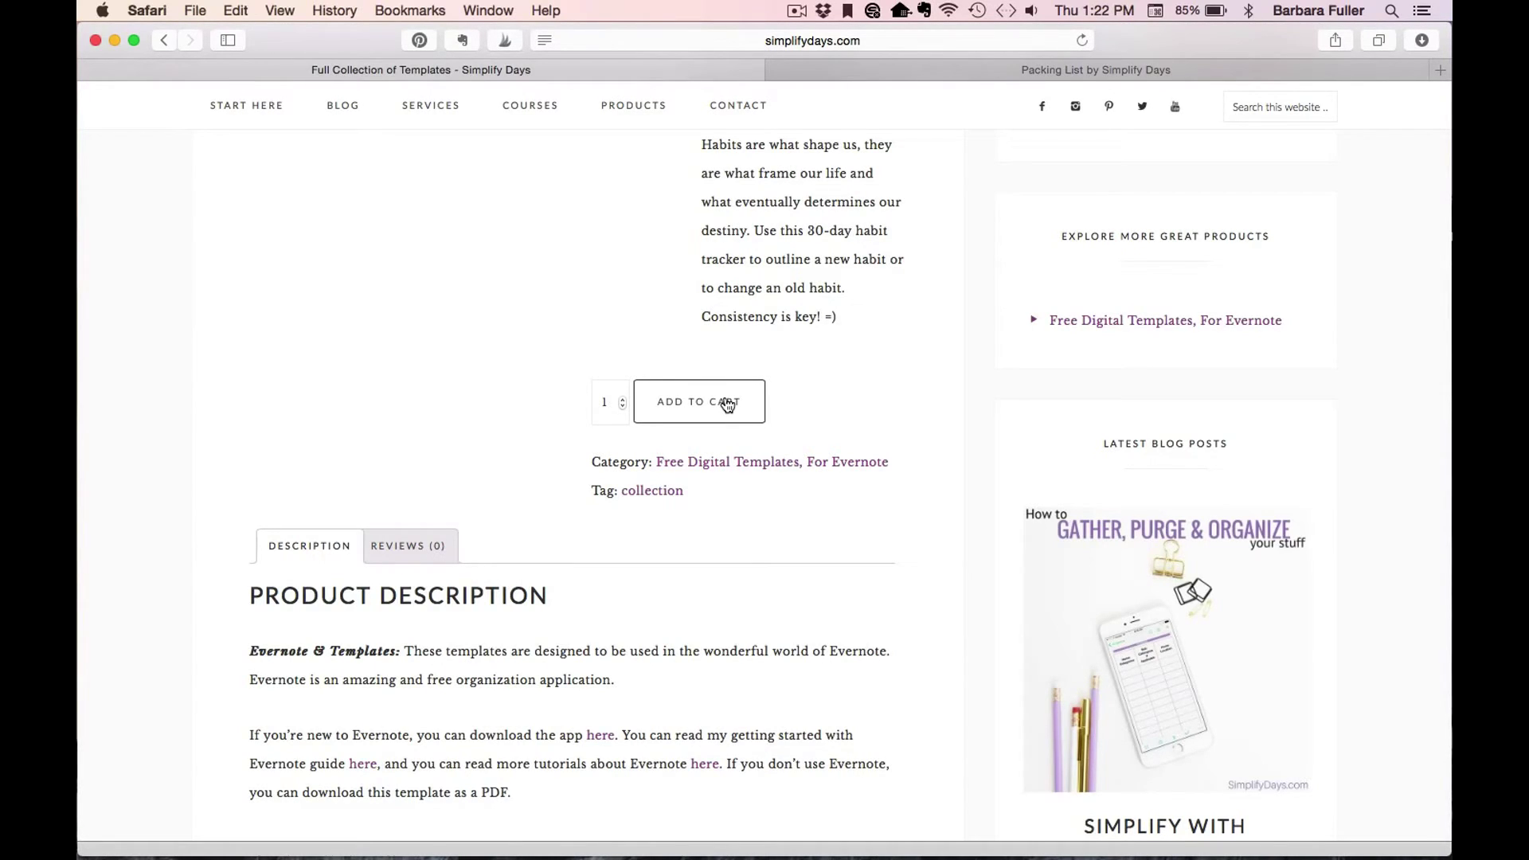
scroll(246, 396, "down", 5)
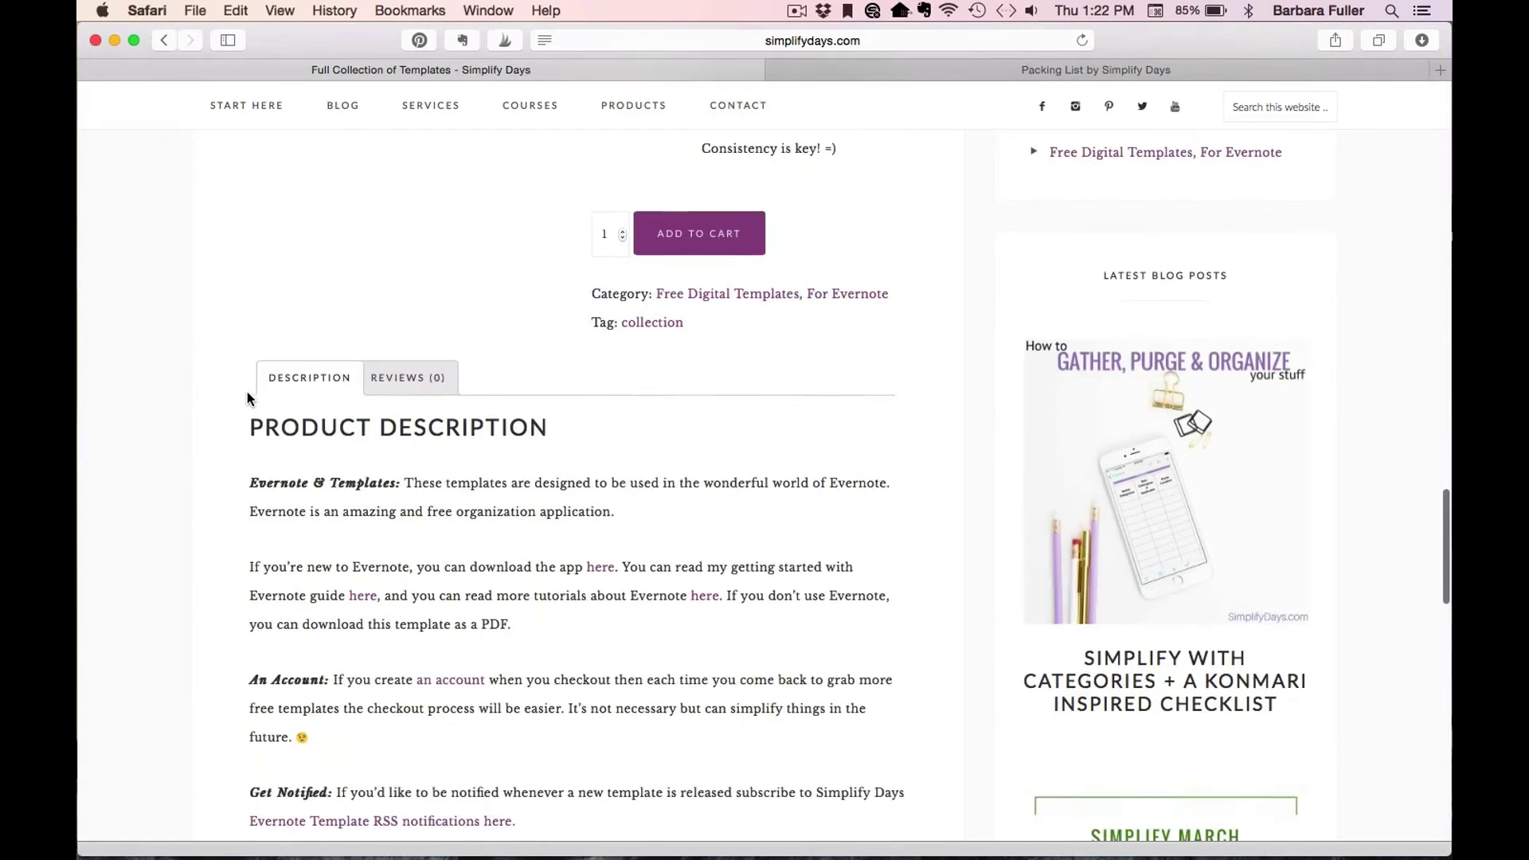
scroll(160, 474, "down", 6)
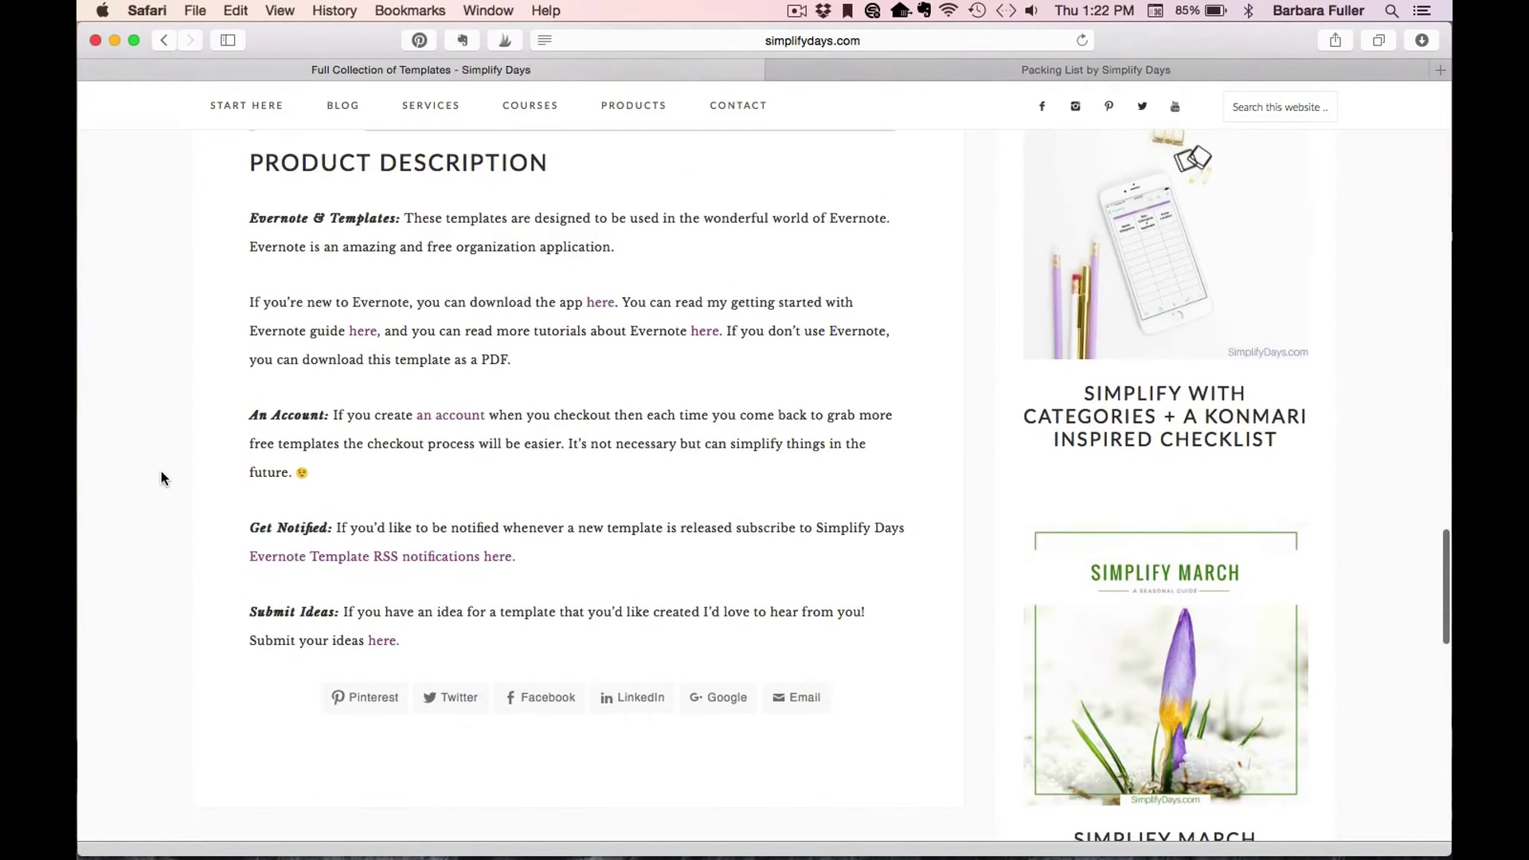
scroll(265, 470, "up", 2)
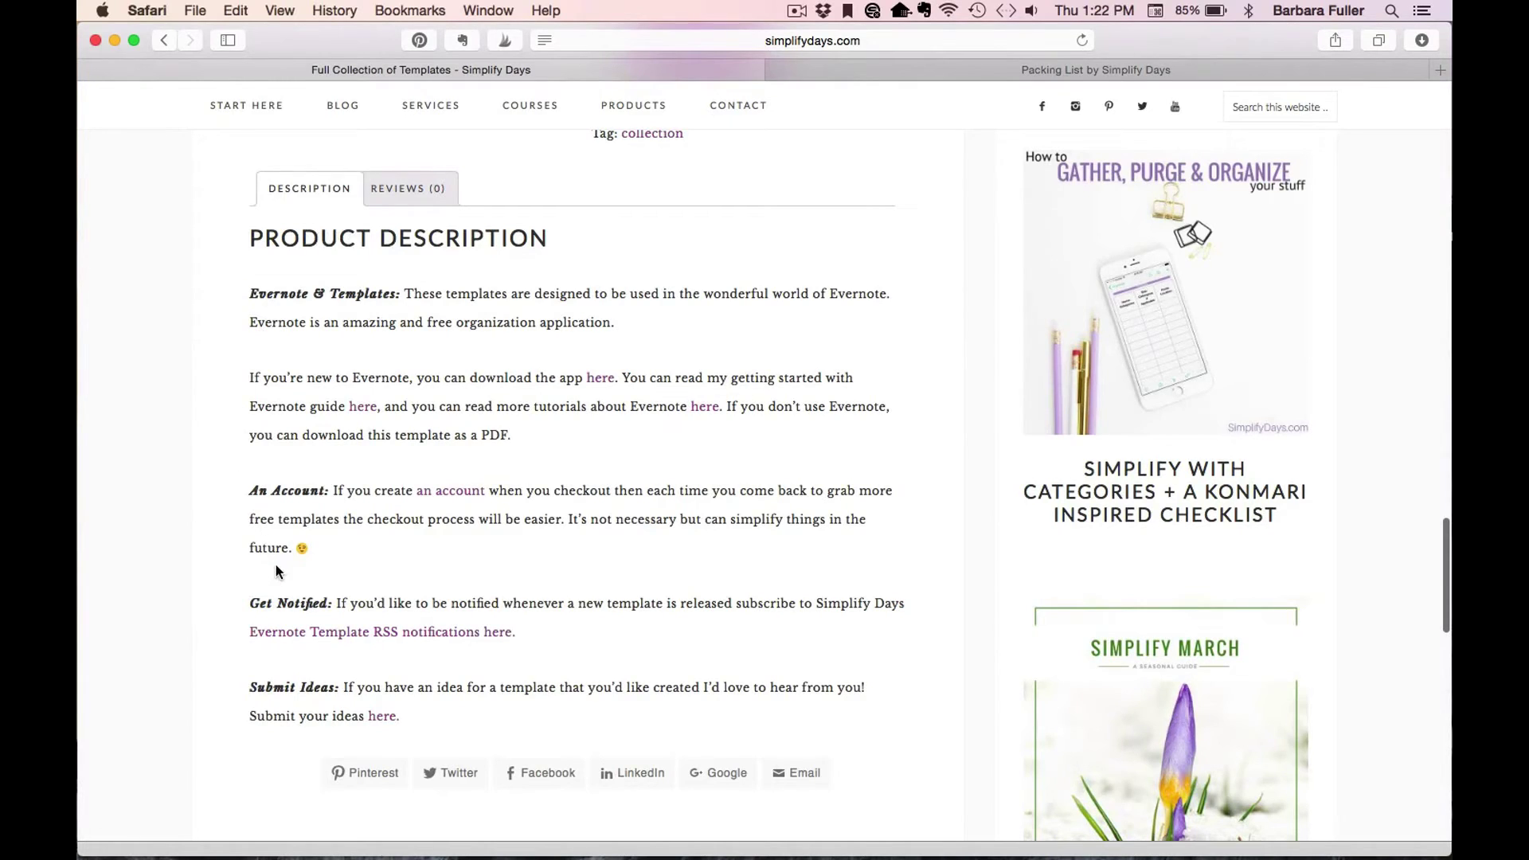
left_click_drag(248, 607, 329, 605)
left_click(601, 618)
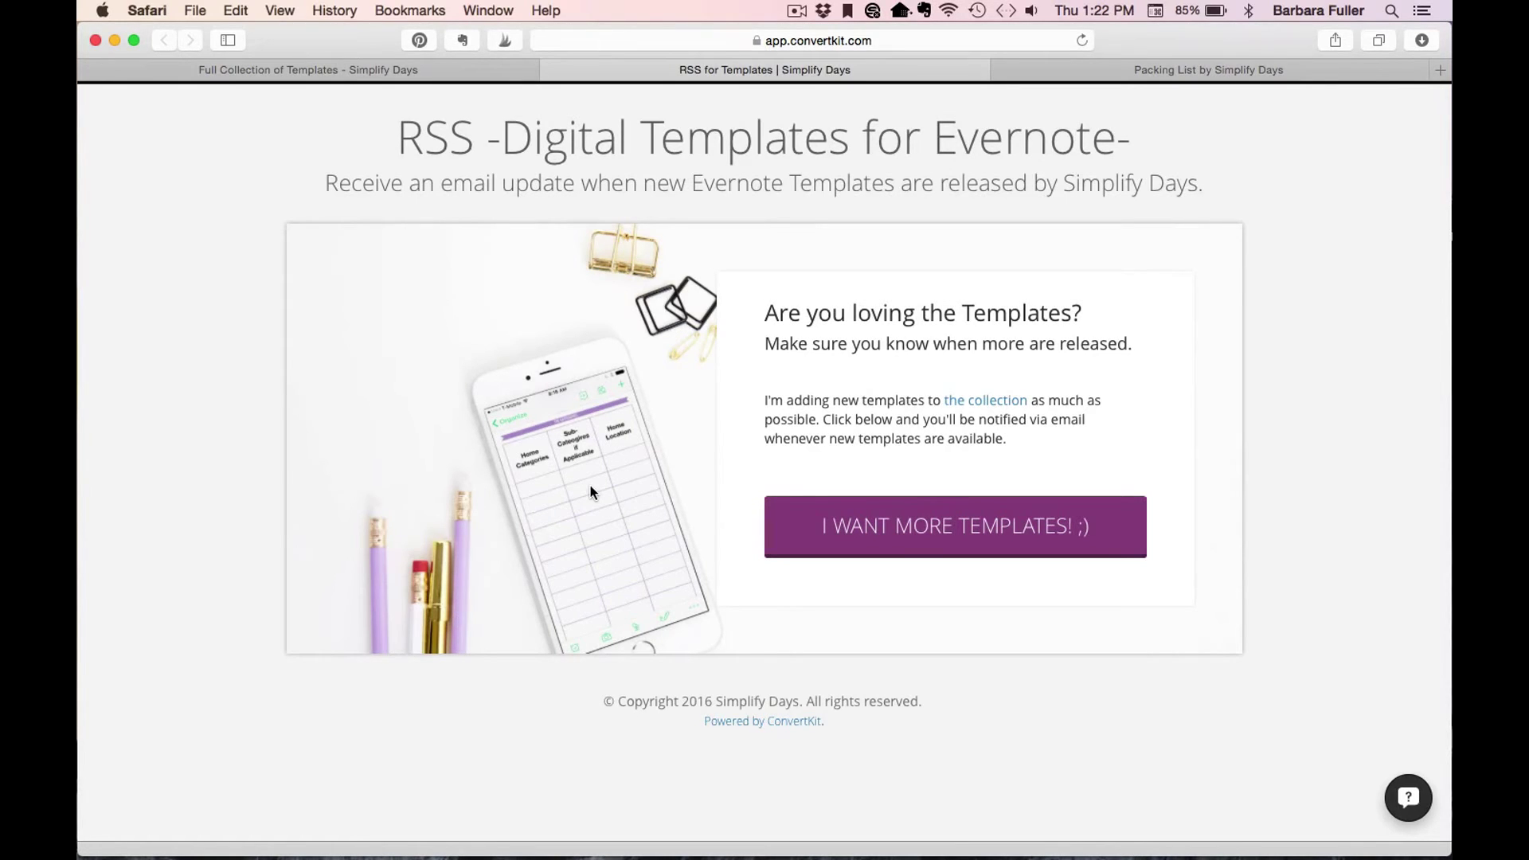
left_click(1035, 525)
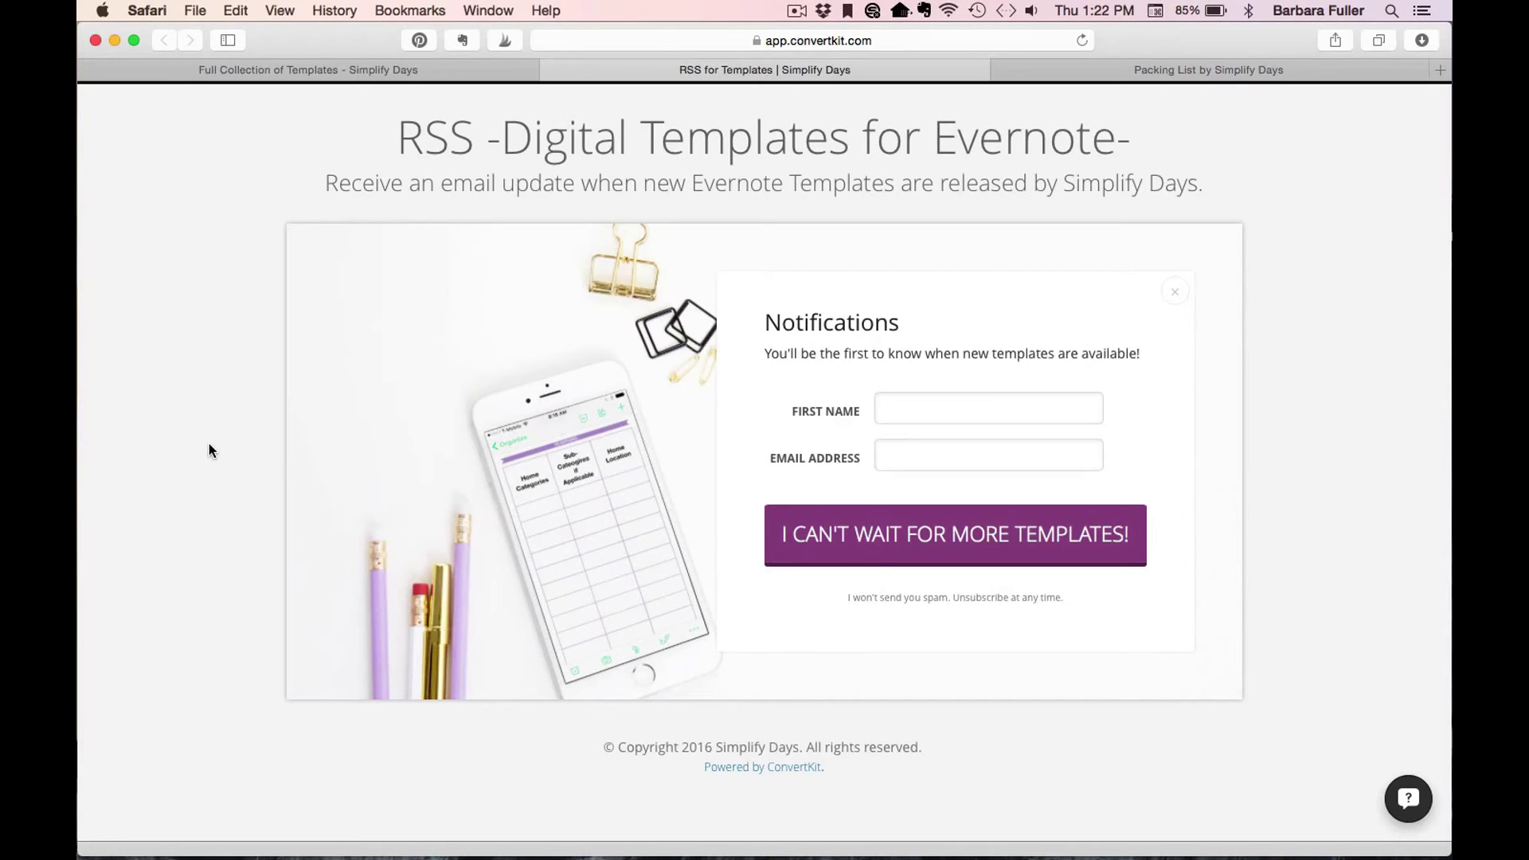
left_click(551, 70)
scroll(170, 366, "up", 10)
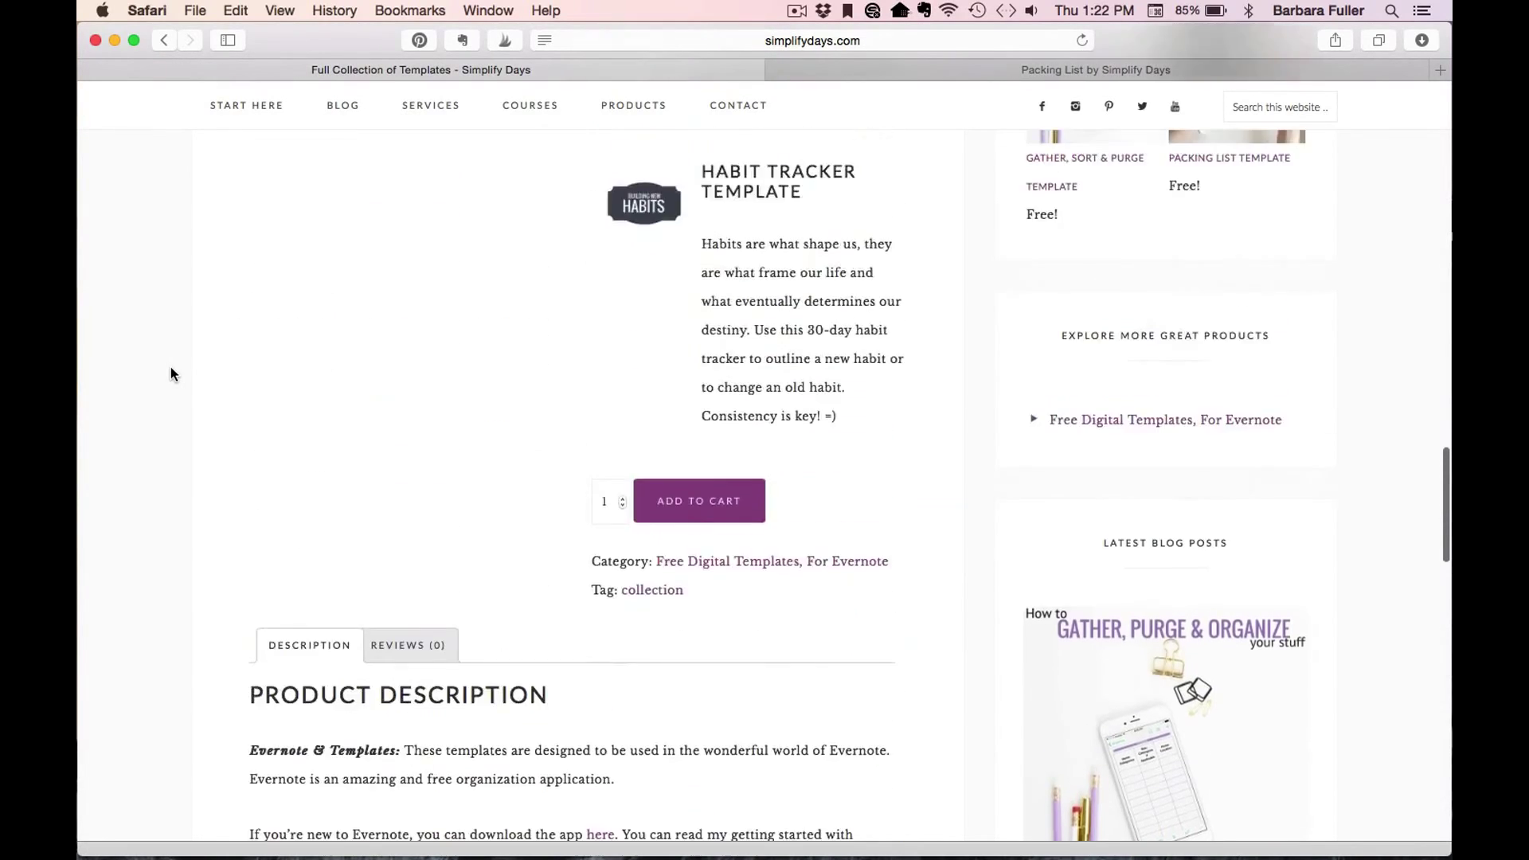
scroll(170, 366, "down", 10)
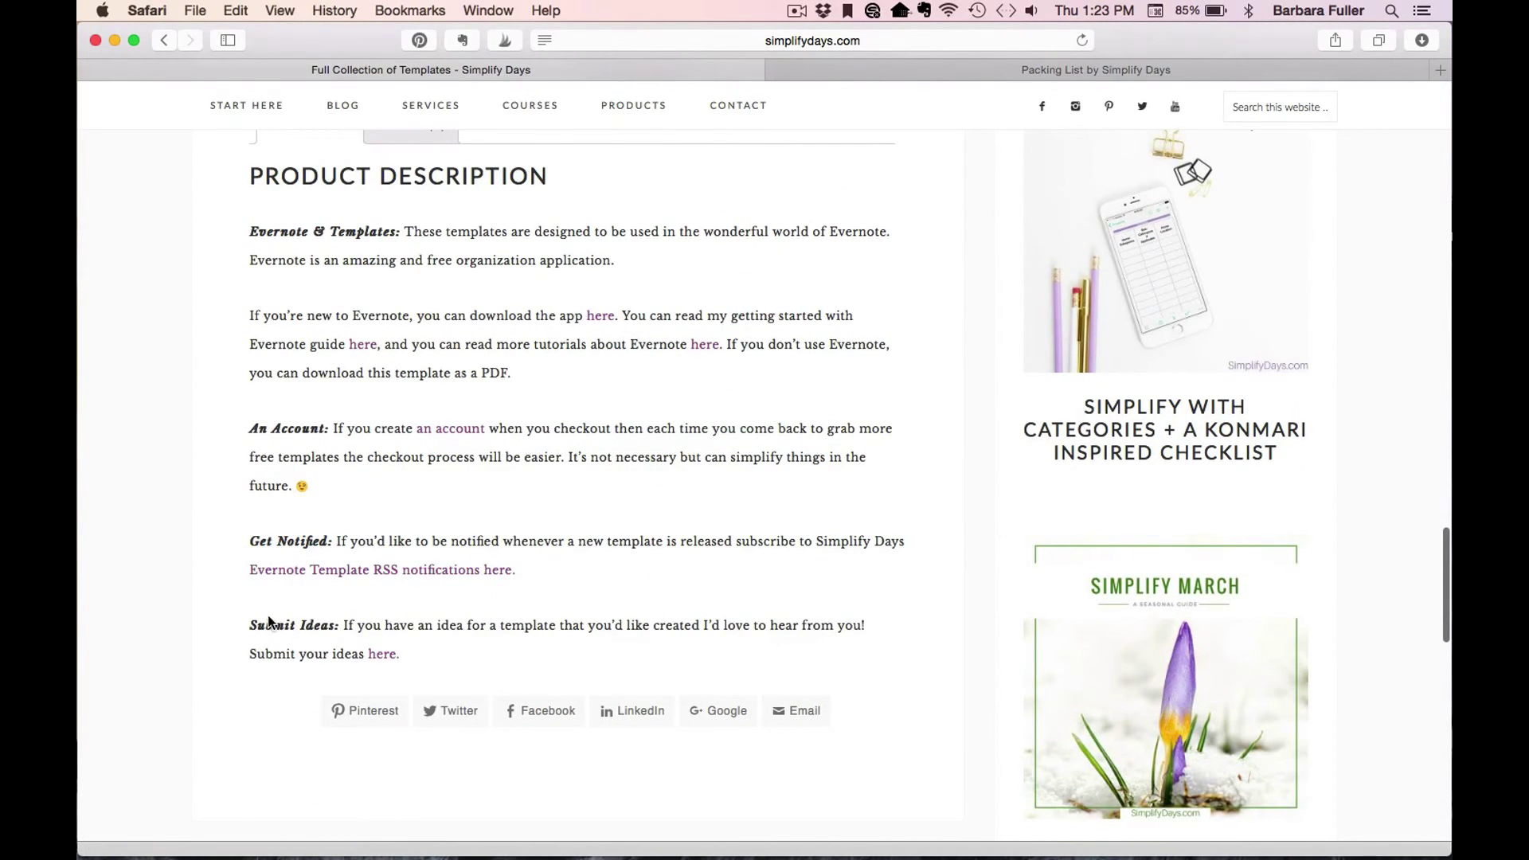
scroll(208, 596, "down", 1)
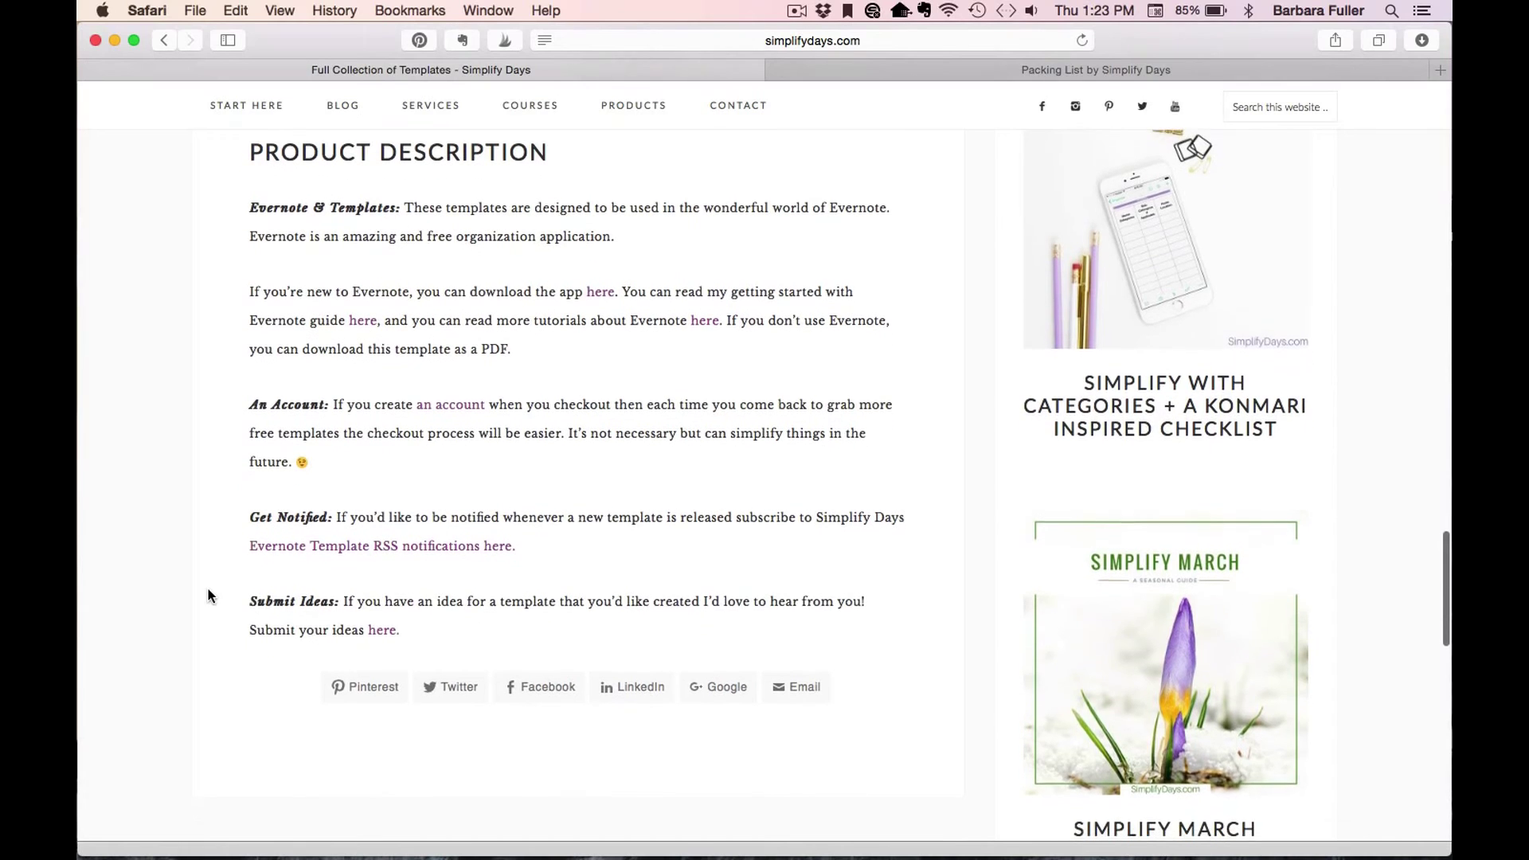